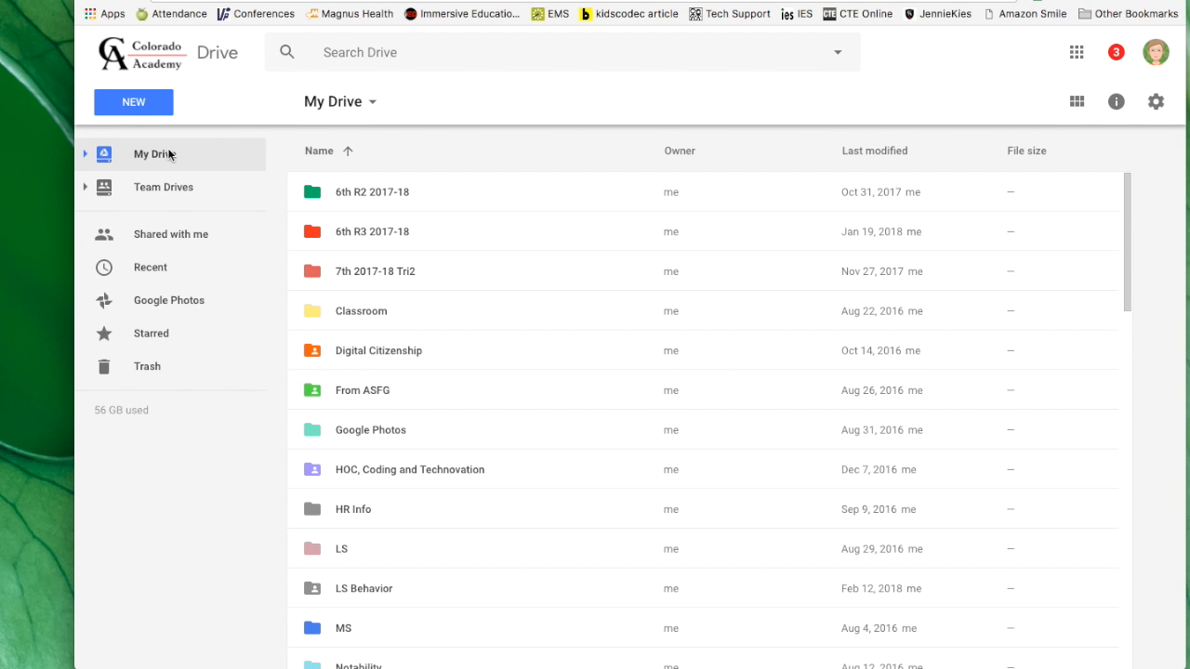
Download the shared 1990s folder from the Shared with me list.
left_click(168, 237)
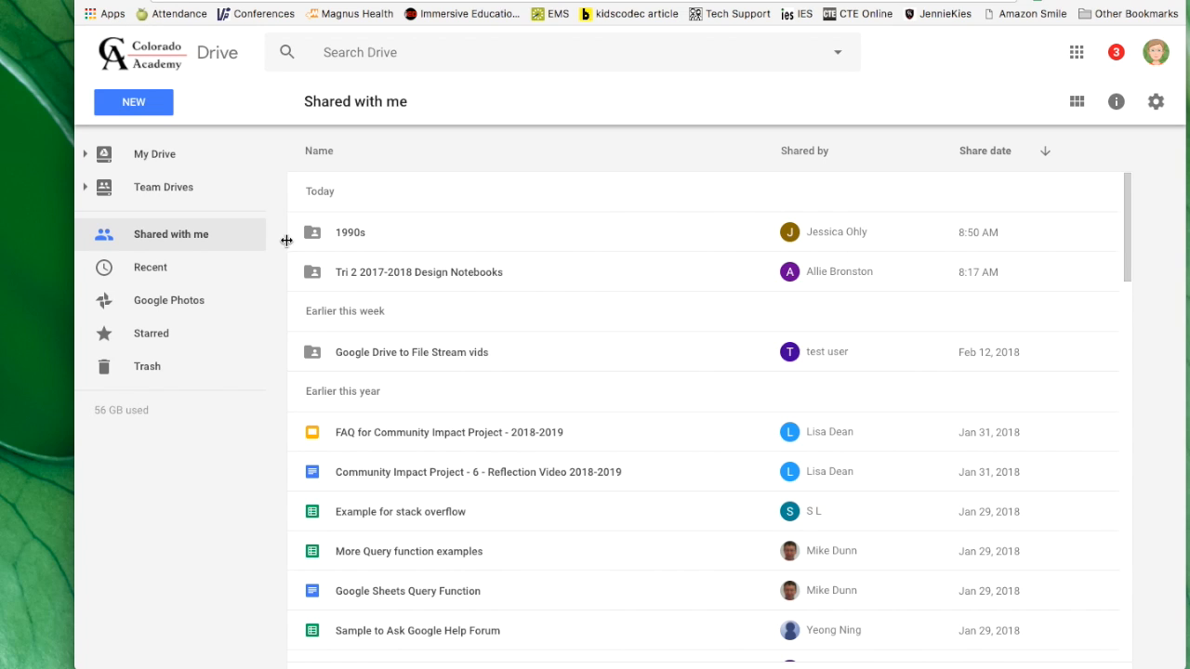
left_click(437, 241)
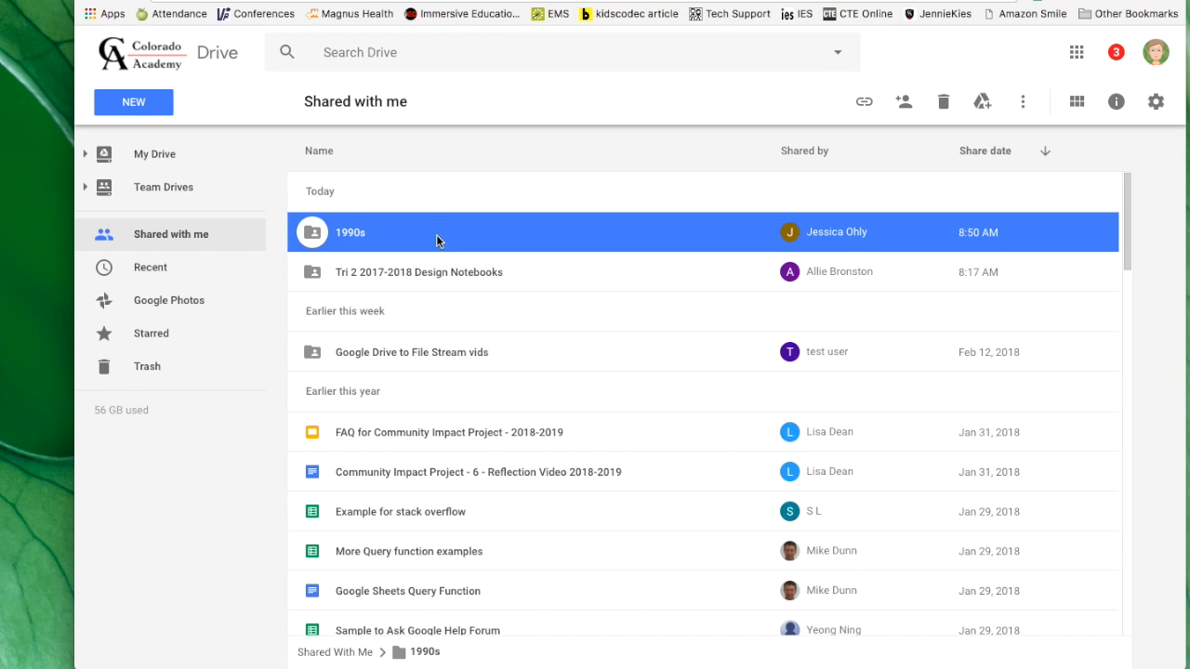
right_click(437, 240)
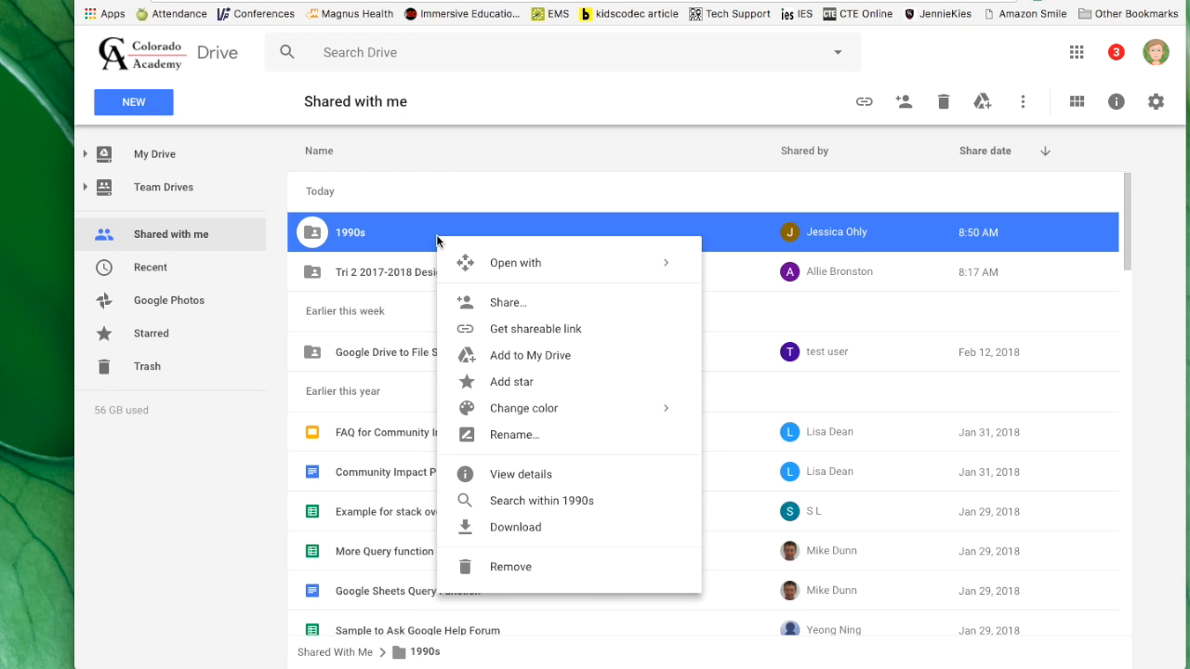
left_click(515, 527)
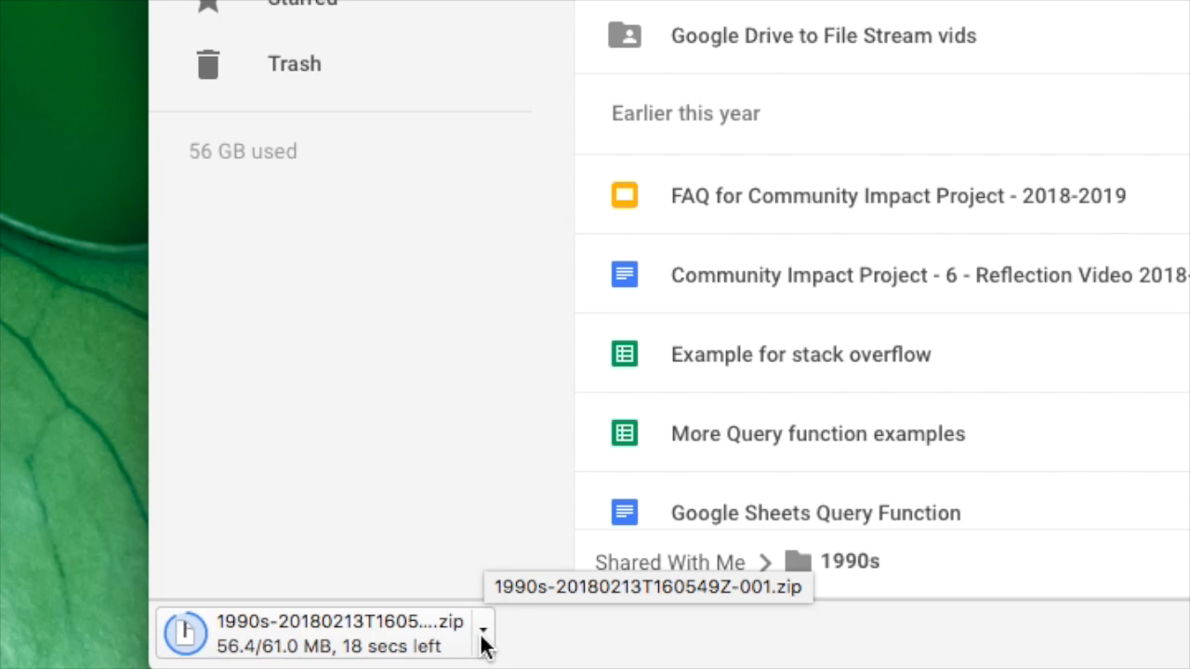
Show the downloading 1990s zip file in Finder and locate it on the Desktop.
left_click(482, 636)
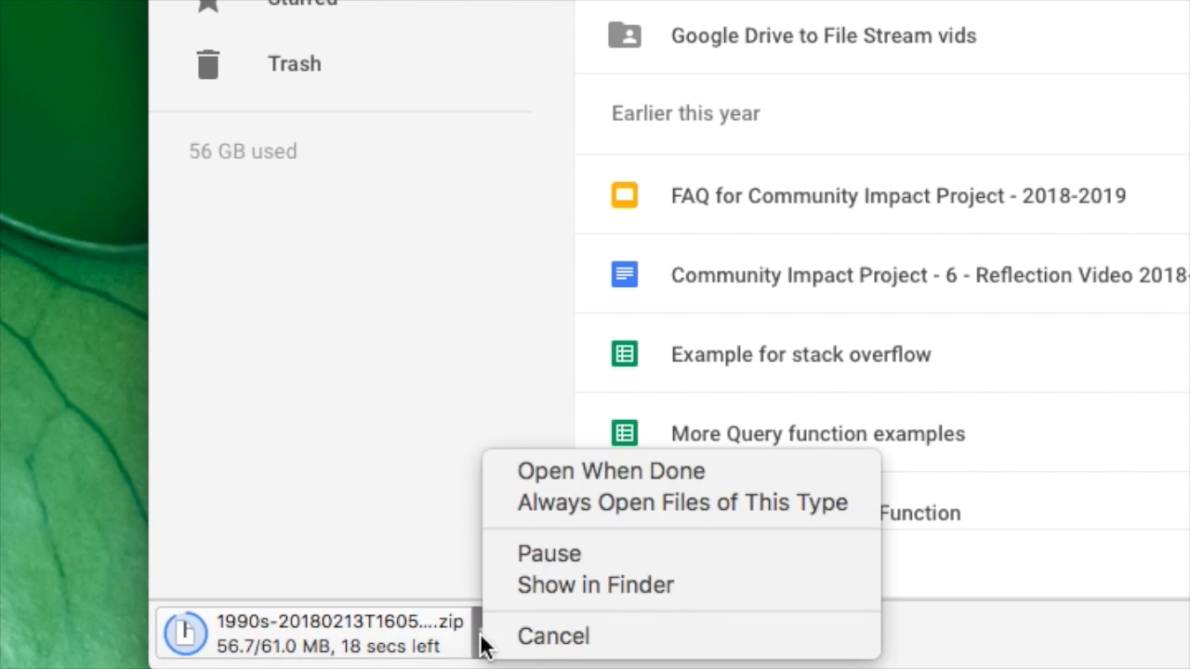
left_click(618, 584)
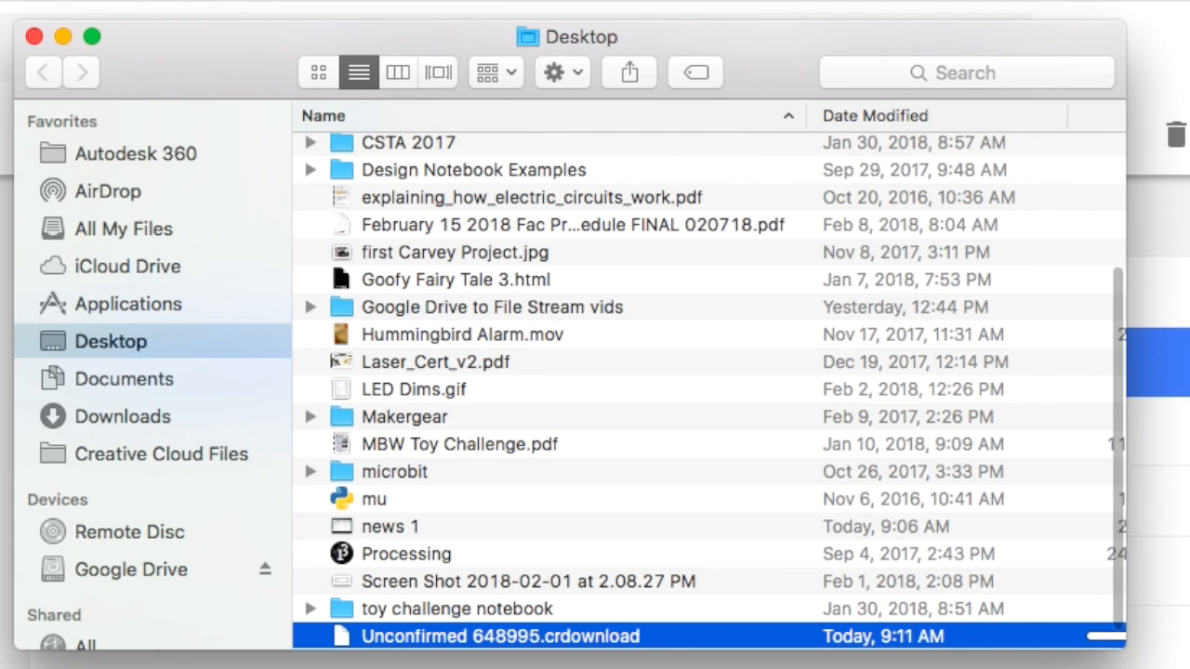
scroll(629, 358, "down", 1)
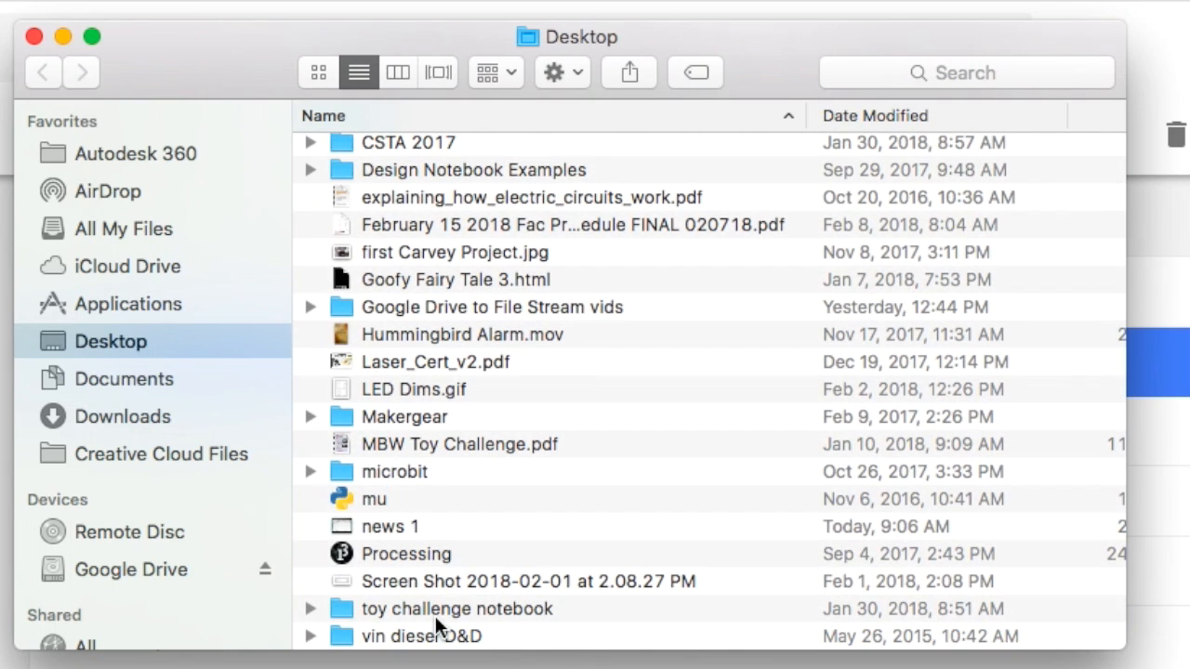
scroll(500, 471, "up", 5)
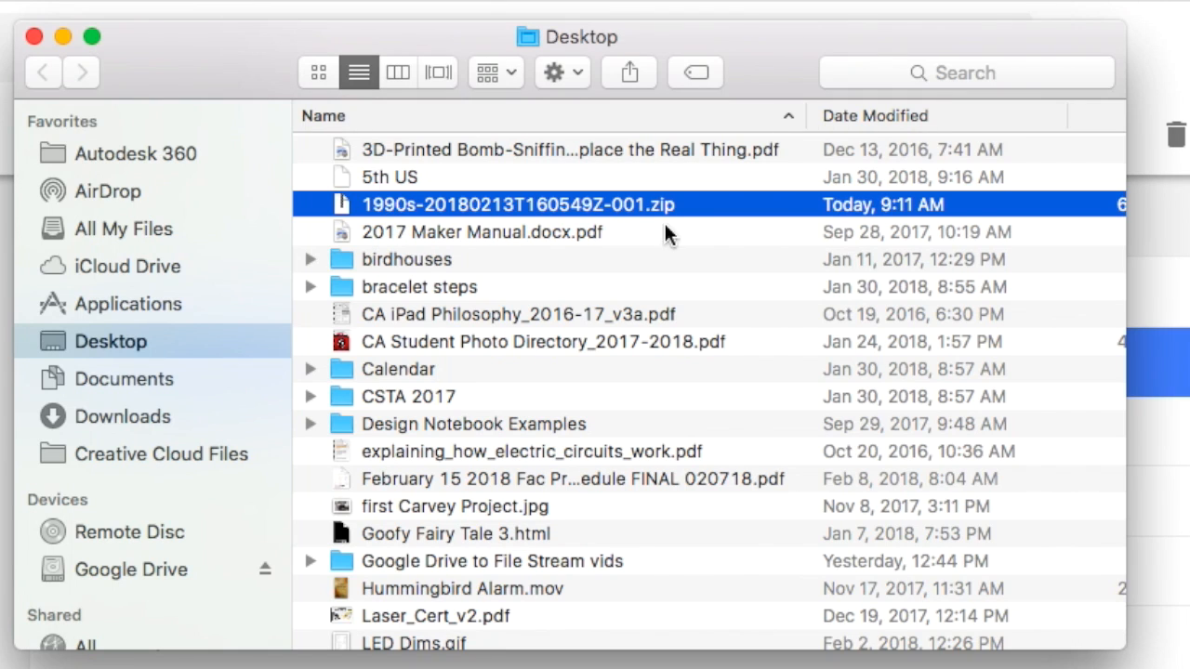
Extract the 1990s zip file with Archive Utility and select the resulting 1990s folder.
right_click(451, 205)
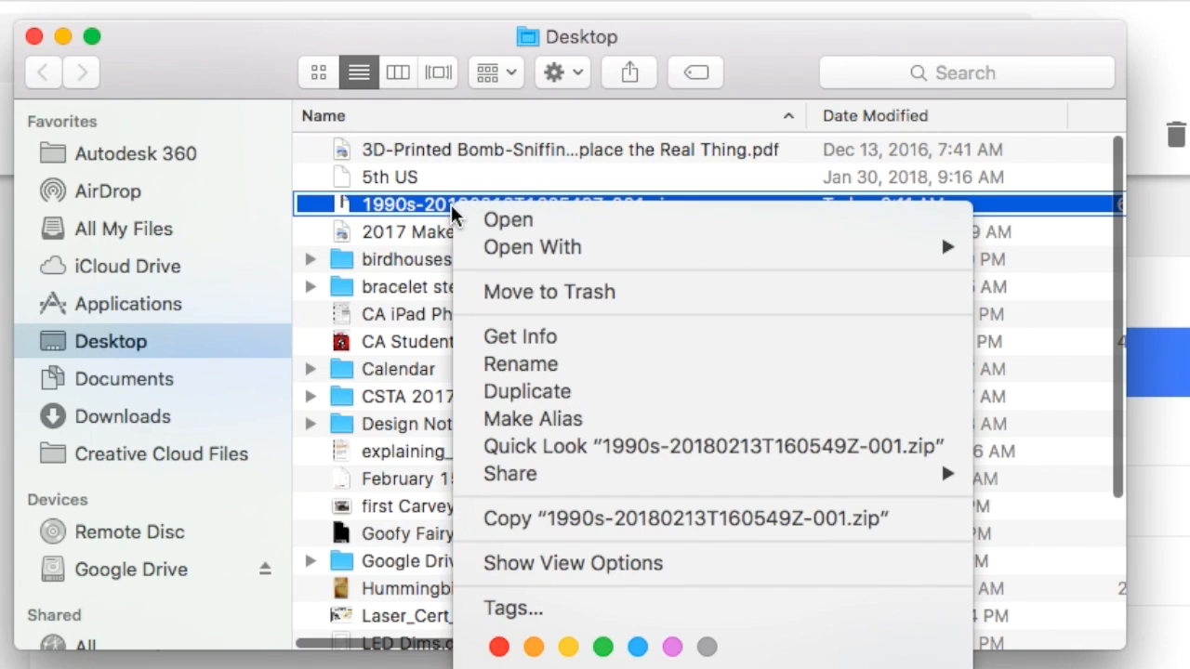
mouse_move(549, 251)
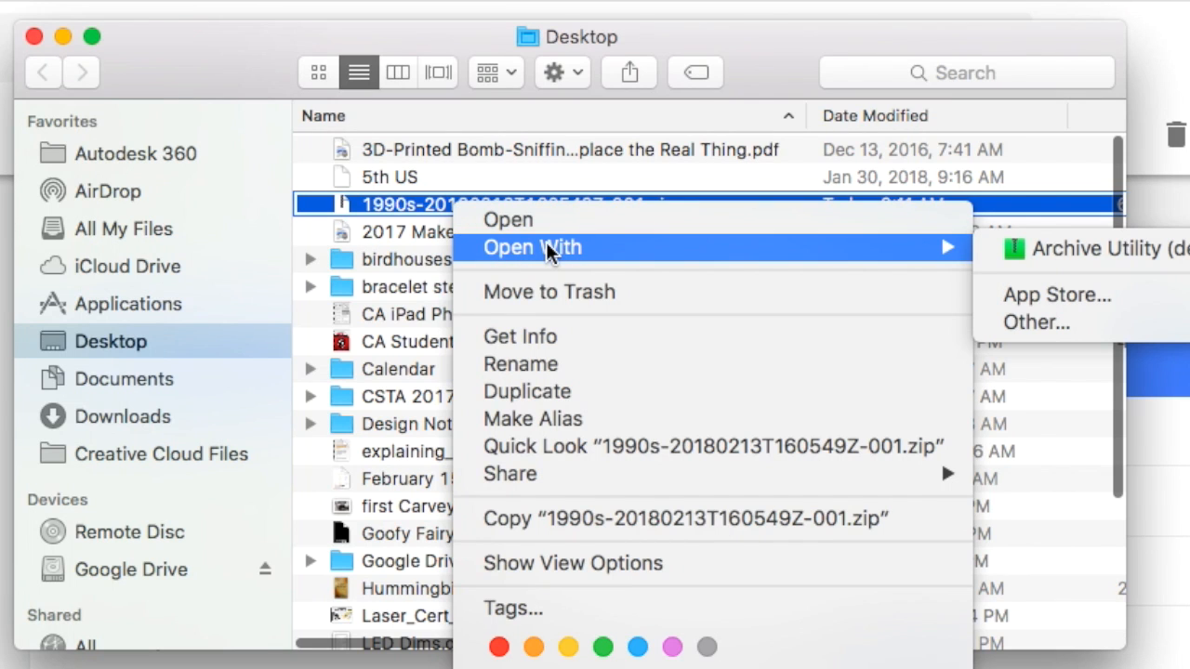
left_click(1024, 247)
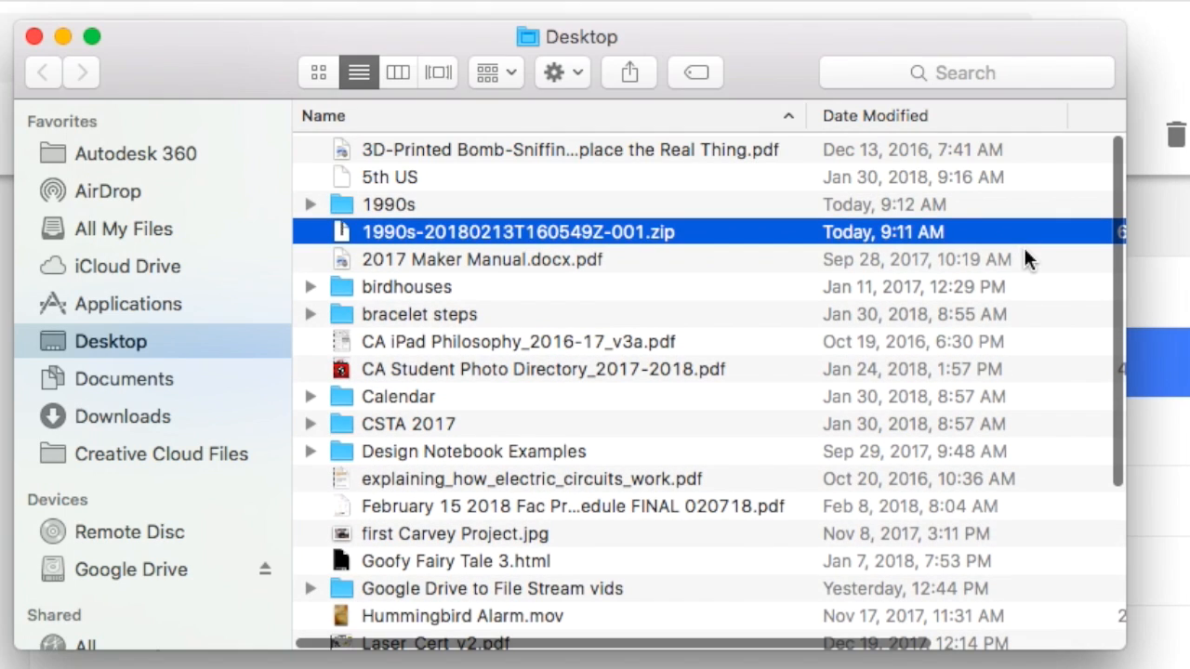
left_click(429, 202)
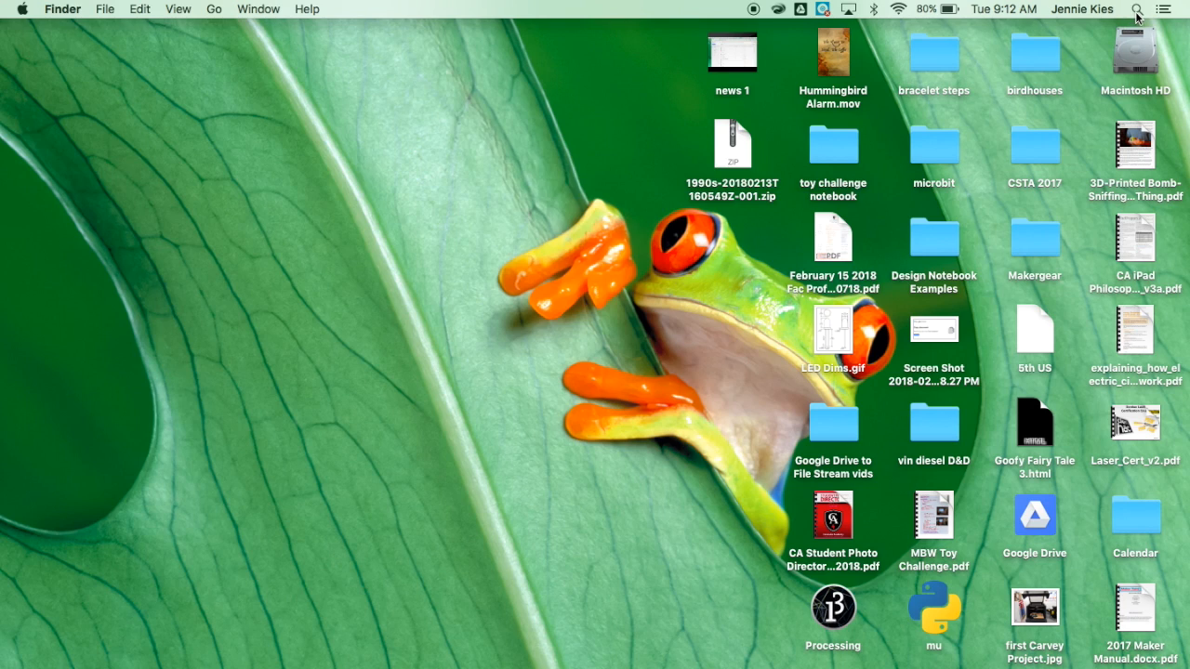
Launch iMovie through Spotlight and reposition its window.
key("super+space")
type("imov")
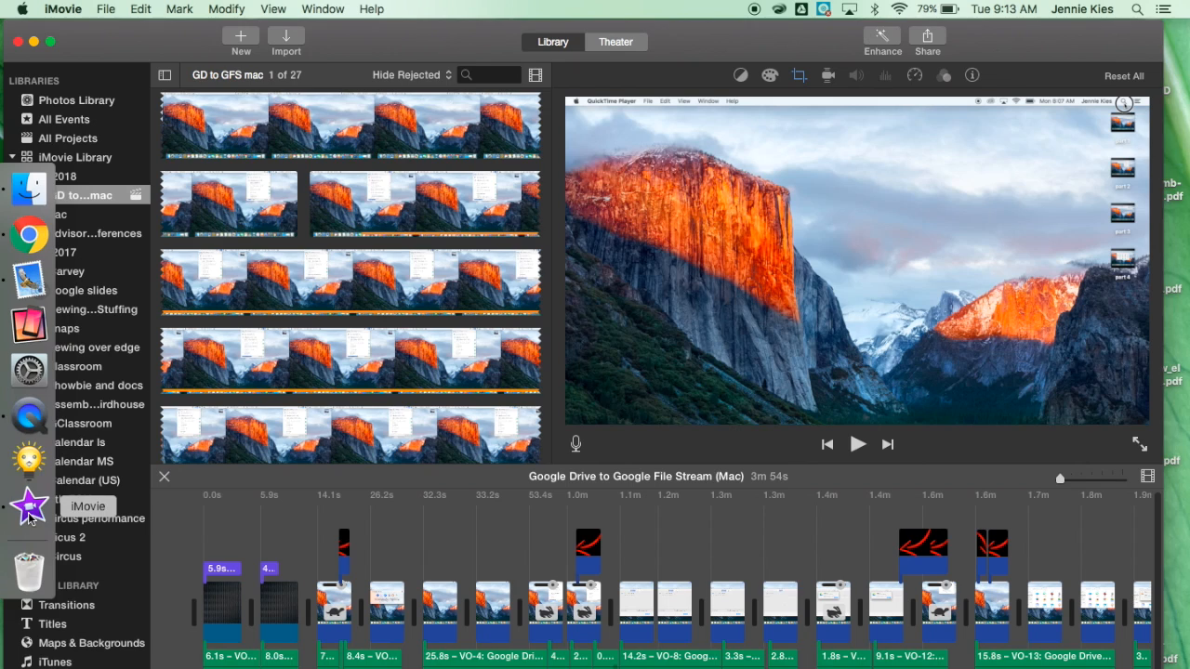
left_click_drag(411, 41, 433, 41)
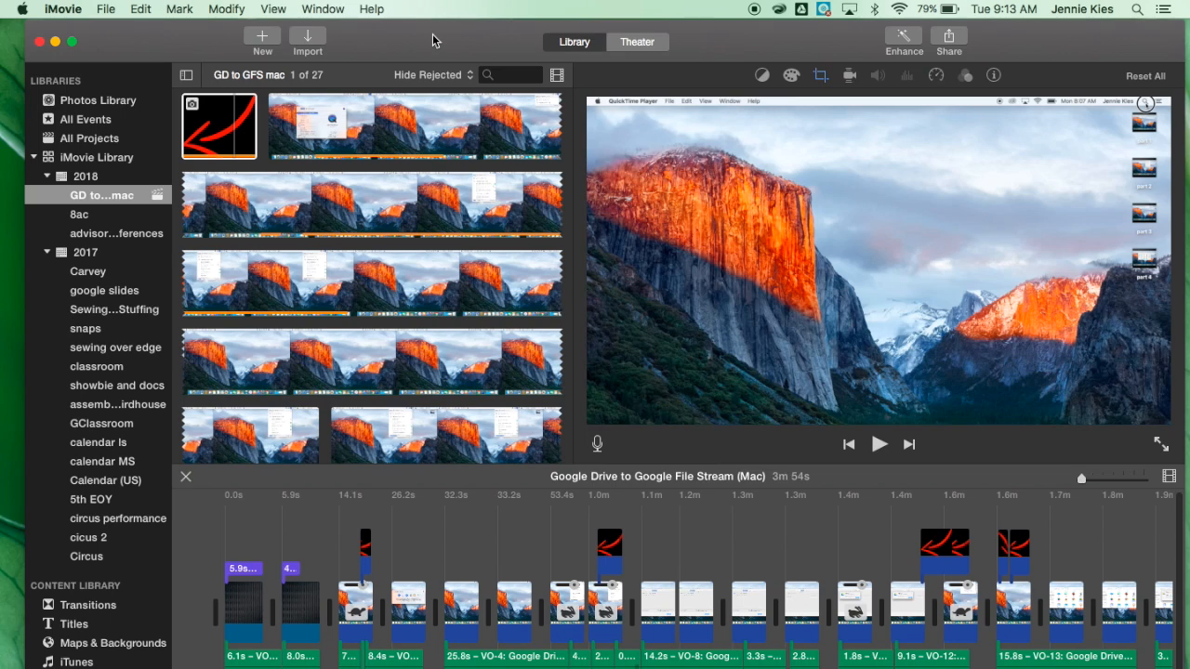
Open the media import window and create a new event named News as the import destination.
left_click(307, 44)
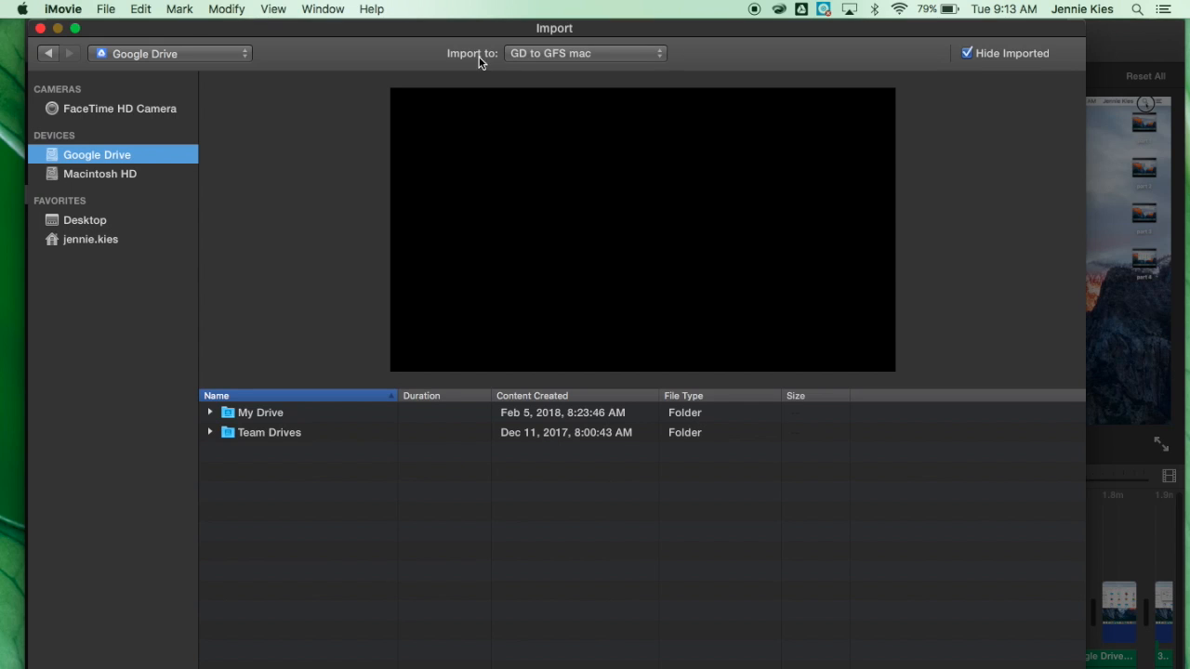
left_click(563, 52)
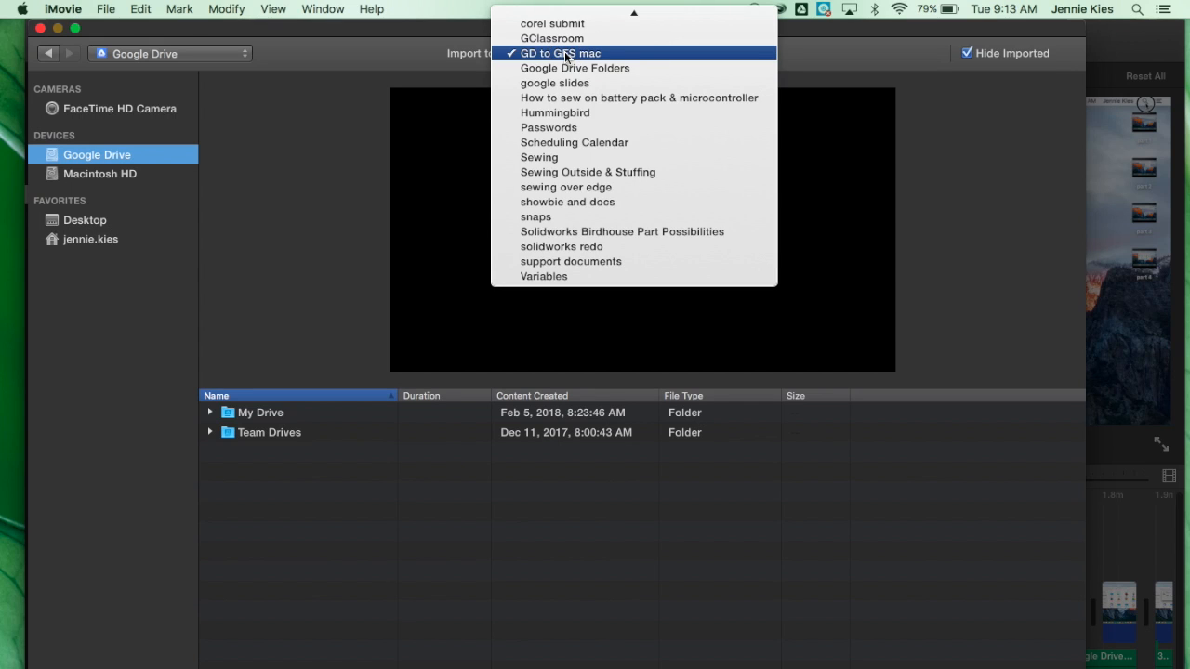
scroll(565, 56, "up", 5)
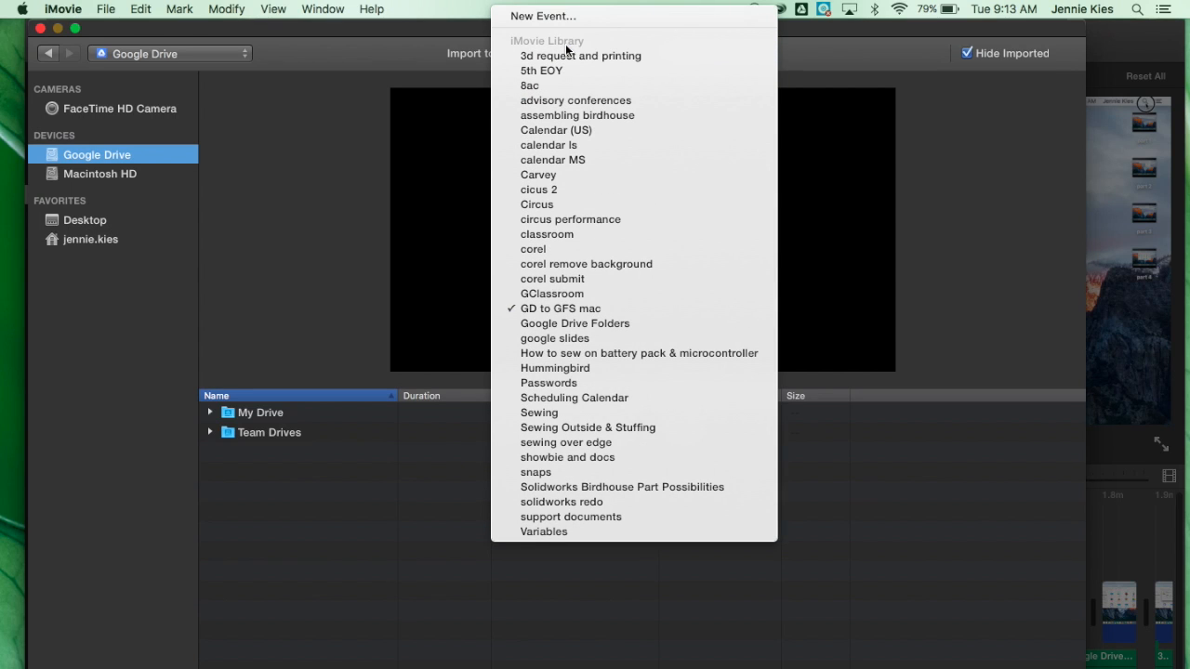
left_click(569, 17)
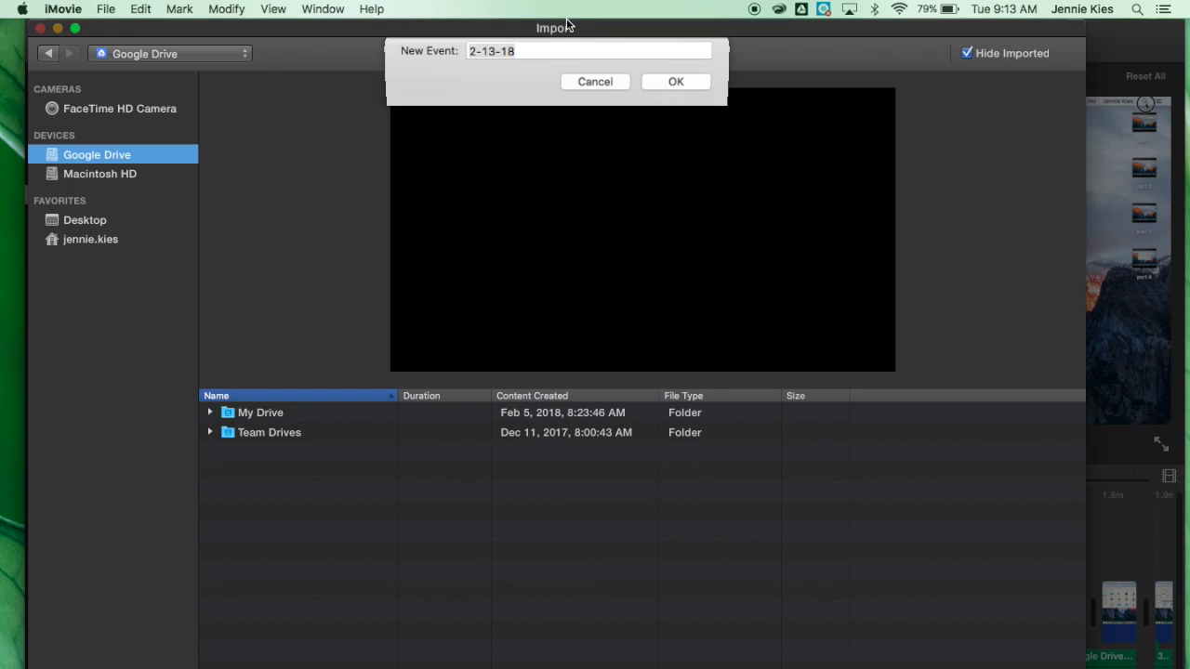
type("News")
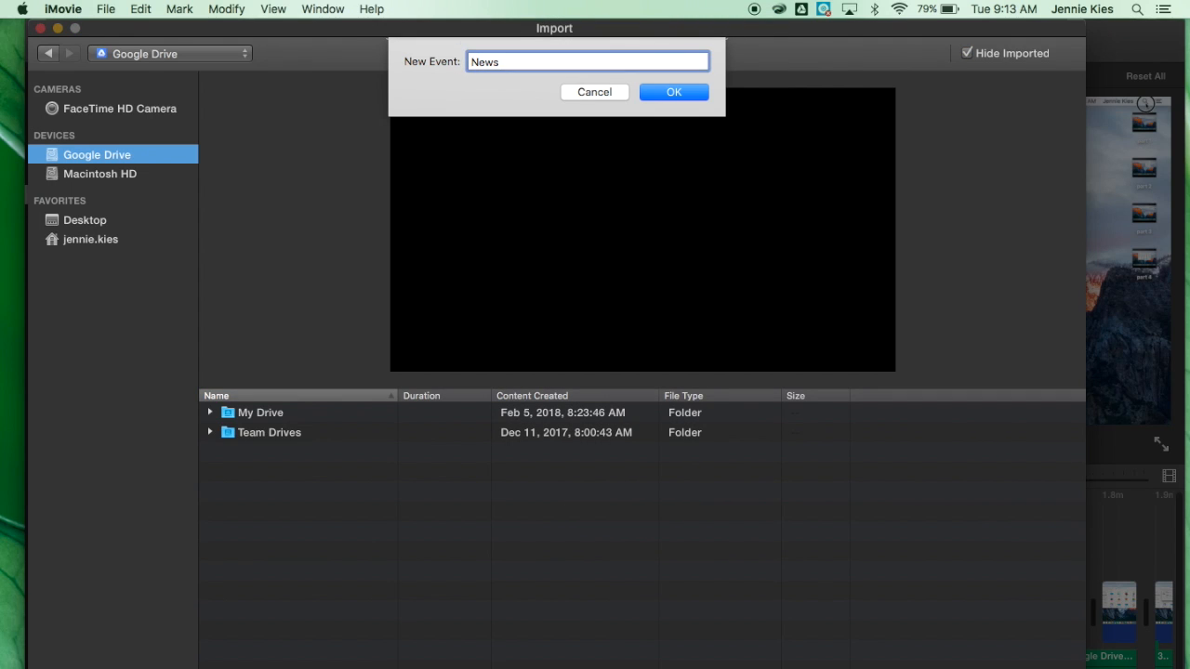
key("Return")
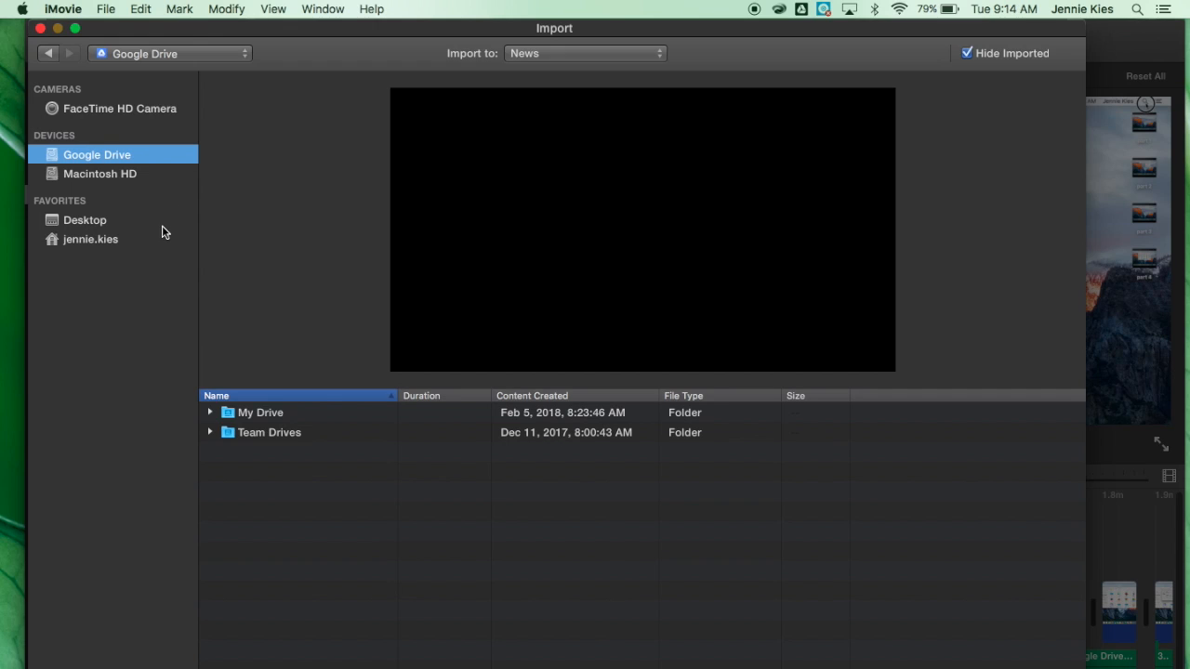
Browse the home folder to Downloads and open the 1990s folder.
left_click(87, 245)
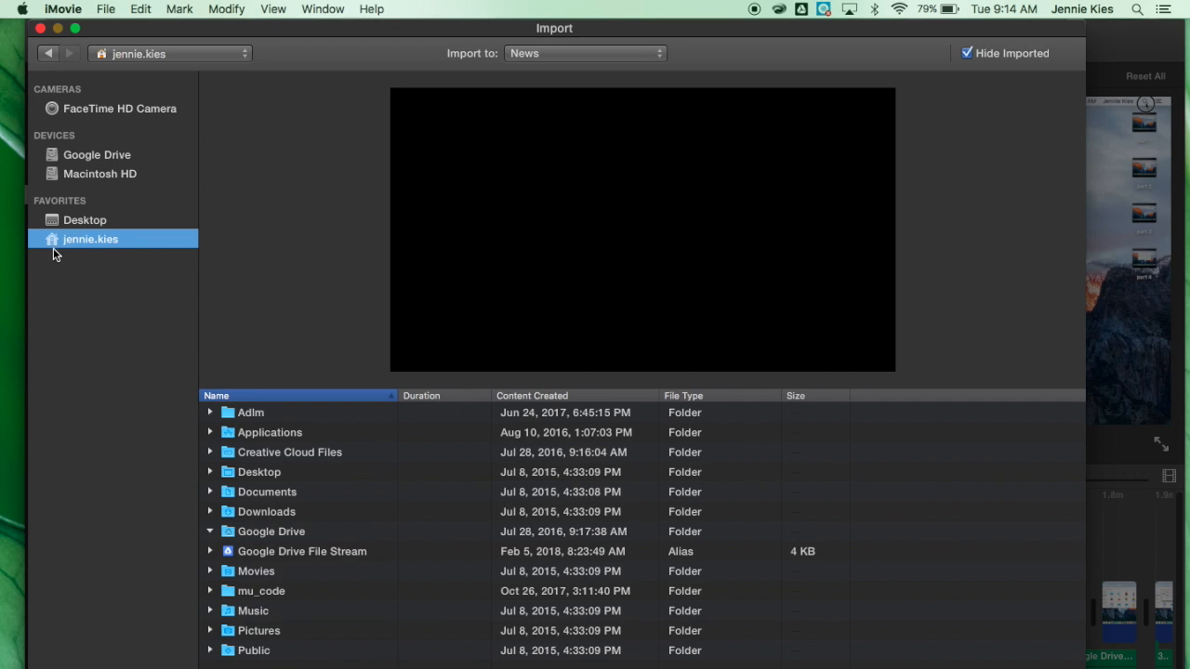
double_click(259, 512)
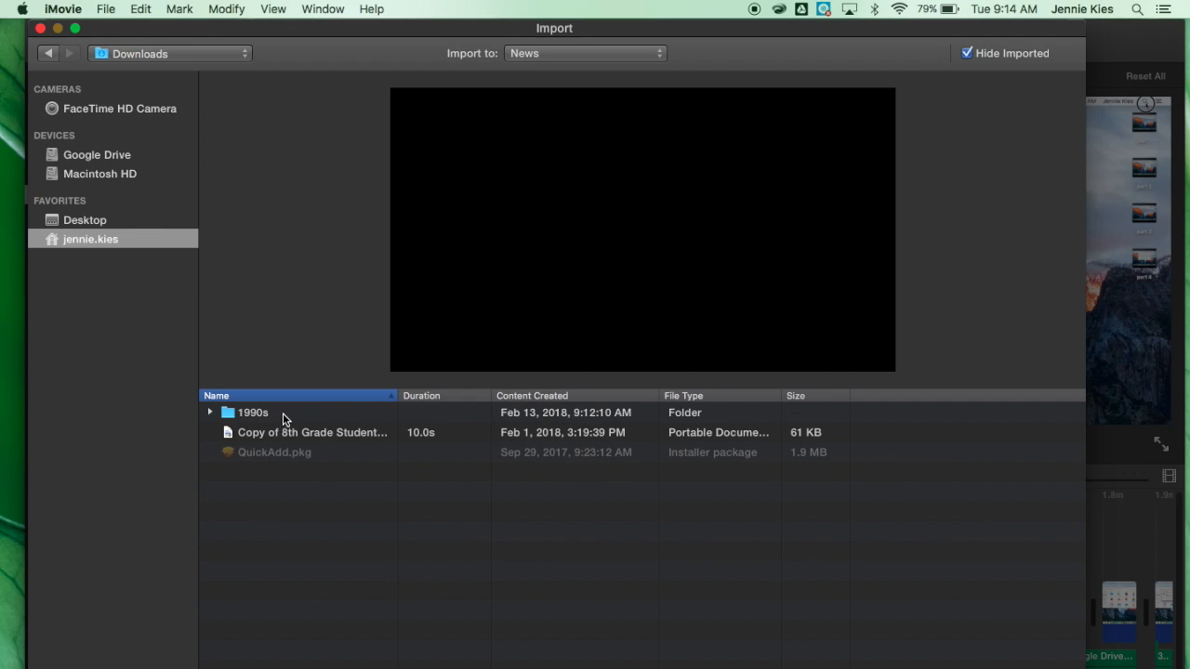
double_click(283, 416)
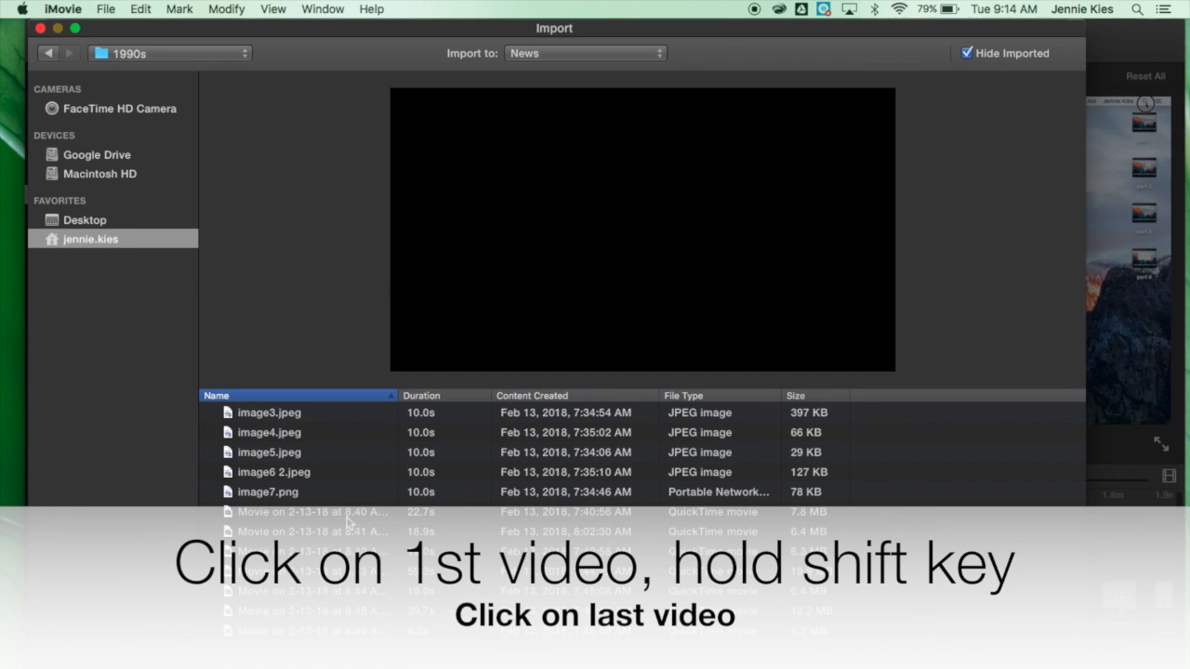
Select all seven Movie on 2-13-18 clips as a range and import them.
left_click(349, 517)
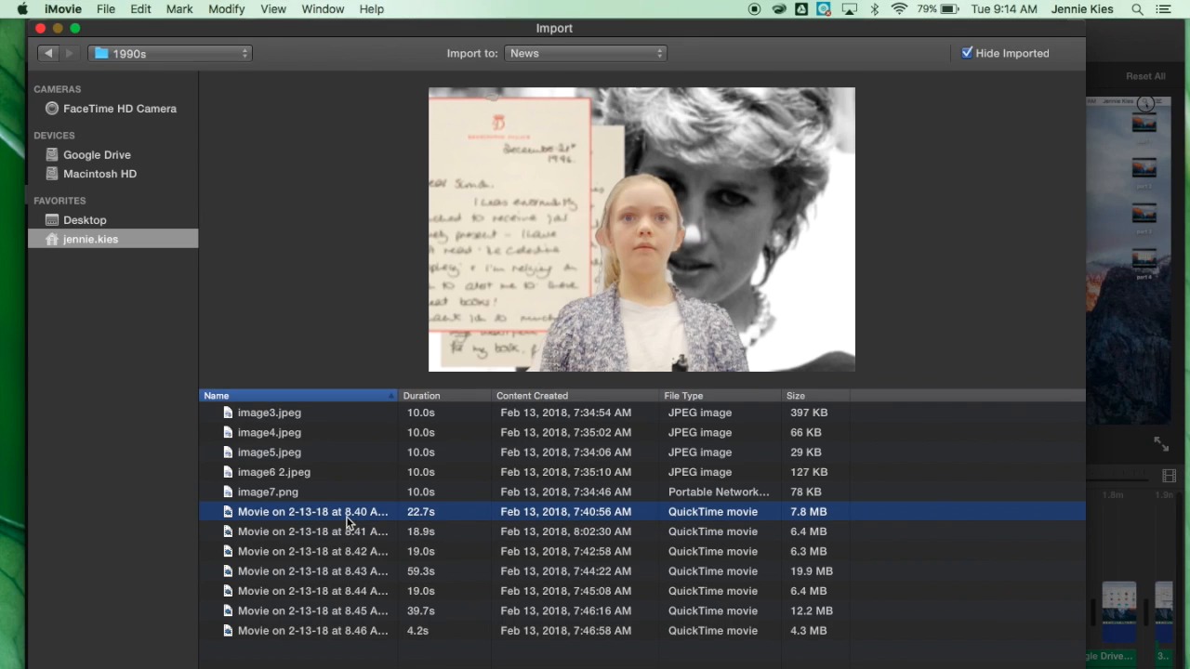
left_click(352, 637, "shift")
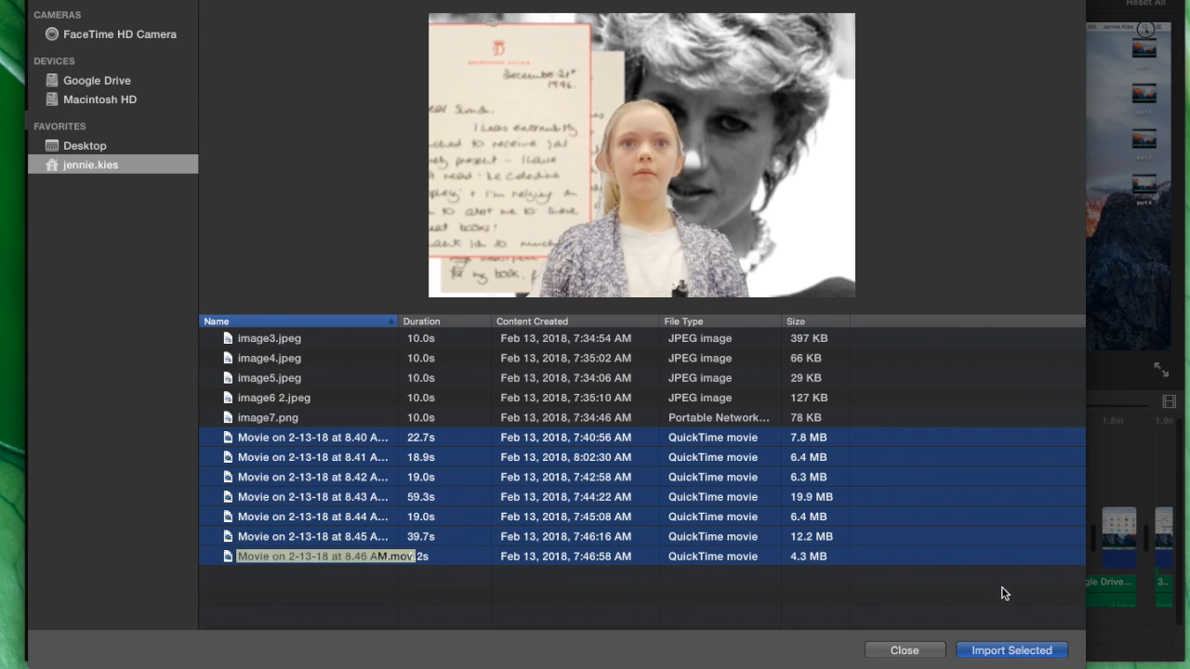
left_click(1011, 651)
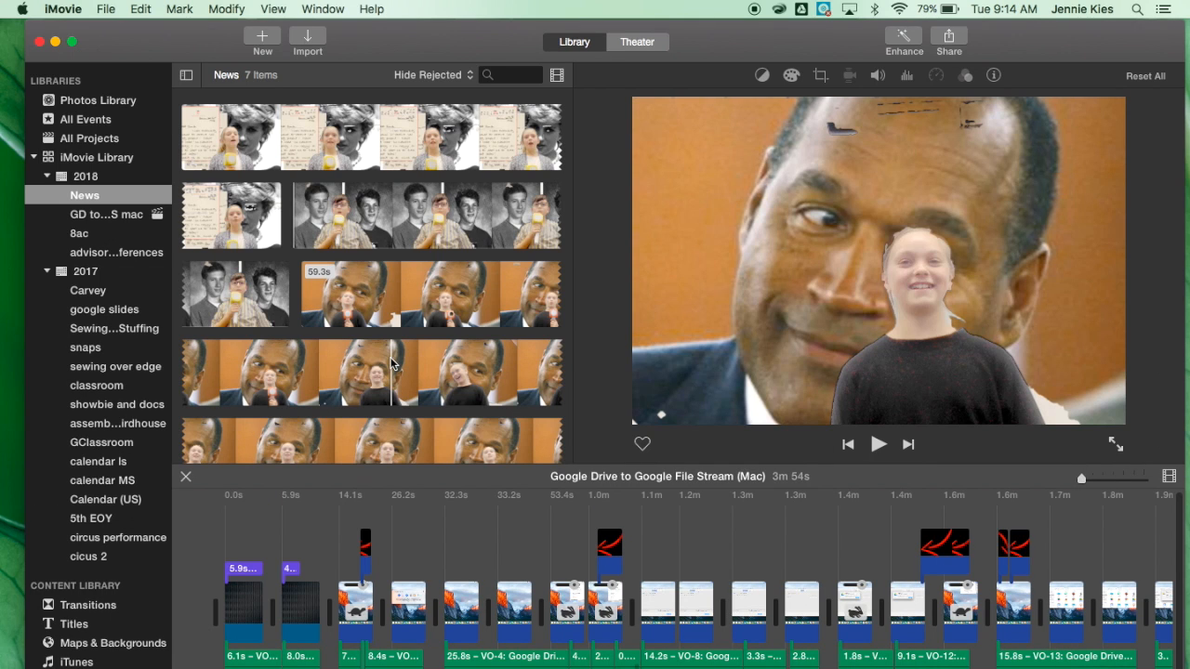
Create a new movie with No Theme, named "News of the 1990s", in the News event.
left_click(106, 9)
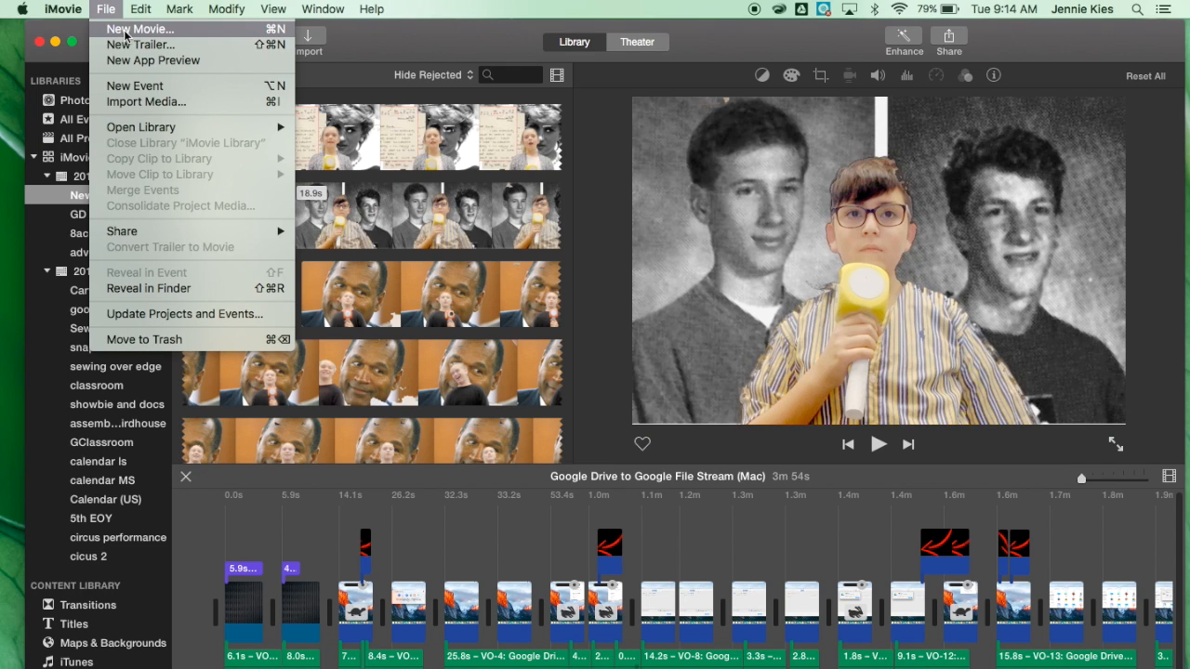
left_click(128, 30)
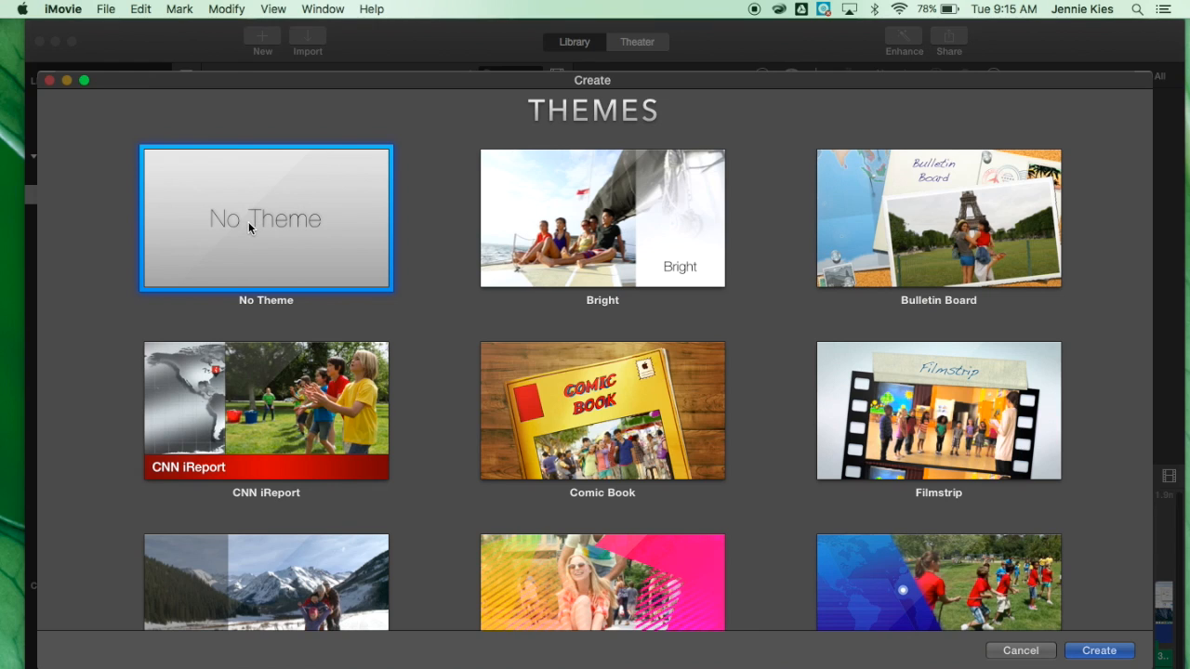
left_click(1099, 652)
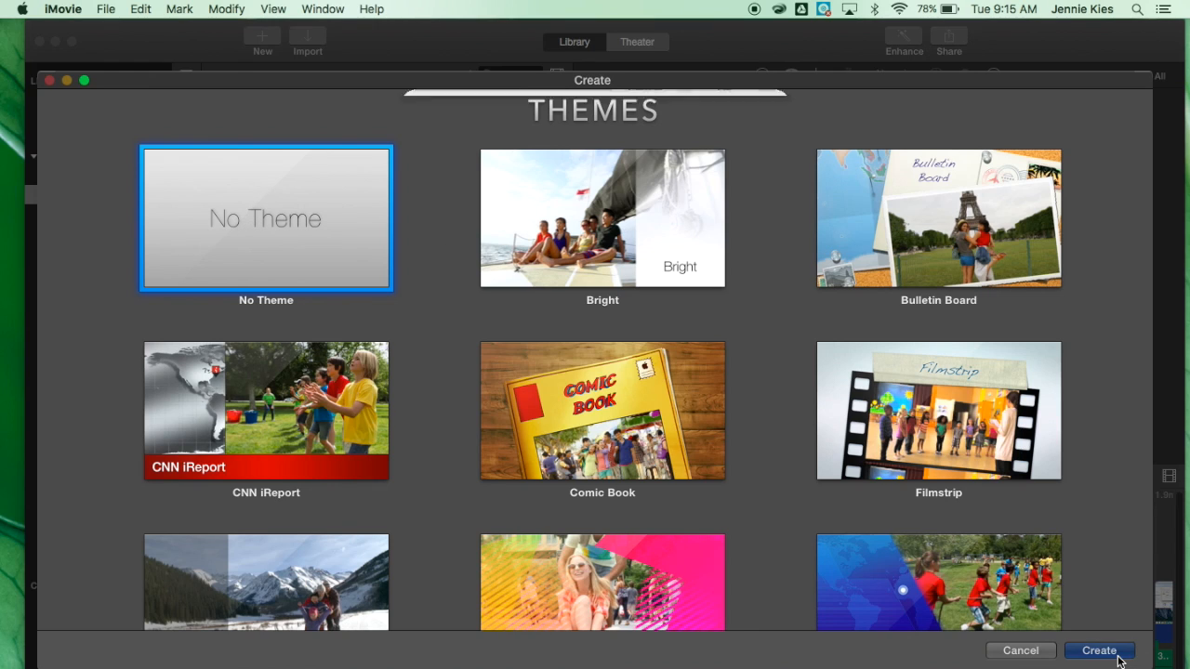
type("News ")
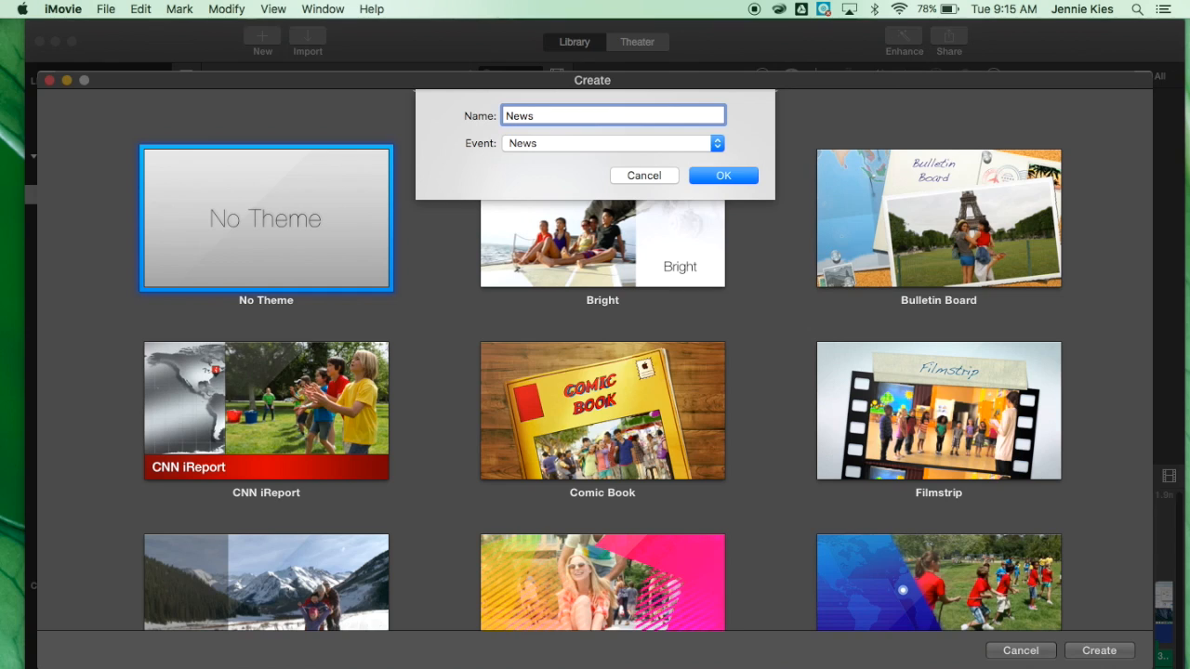
type("of the 1990s")
key("Return")
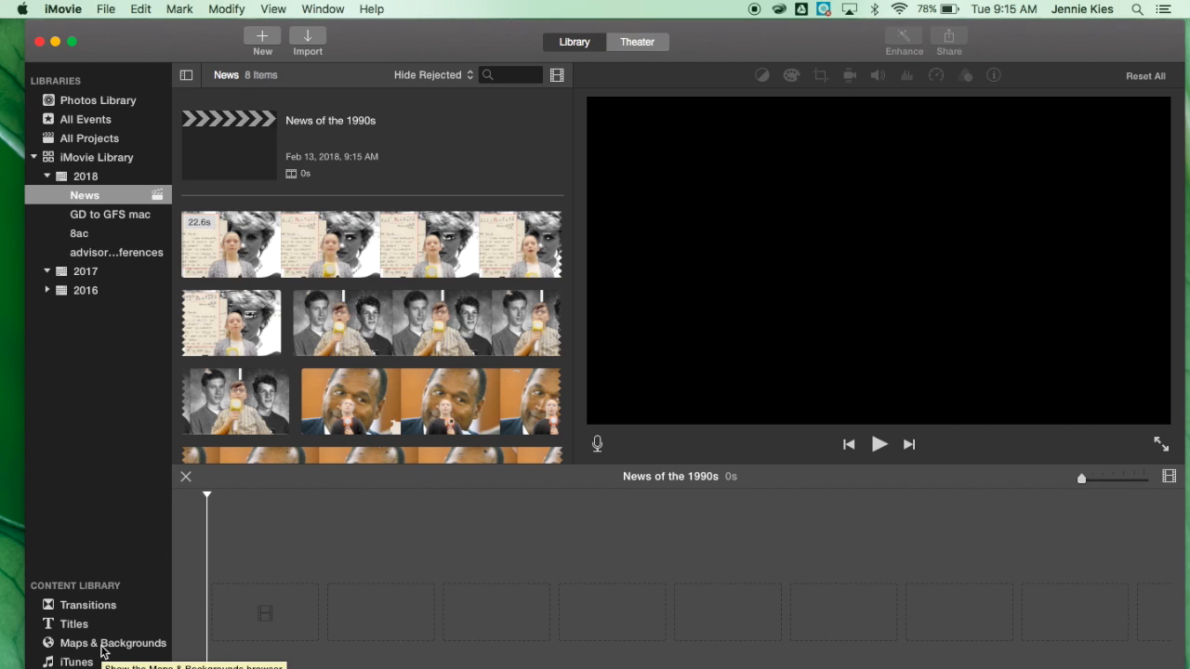
Add the Educational Still map background from Maps & Backgrounds to the start of the timeline.
left_click(103, 646)
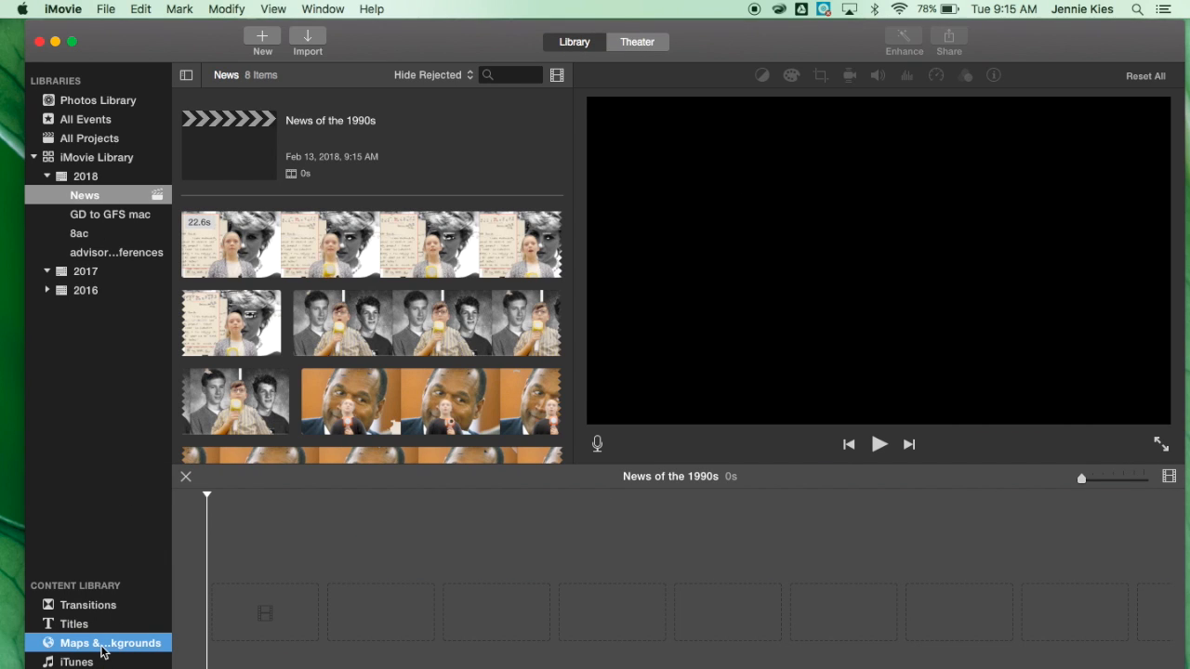
scroll(364, 245, "down", 4)
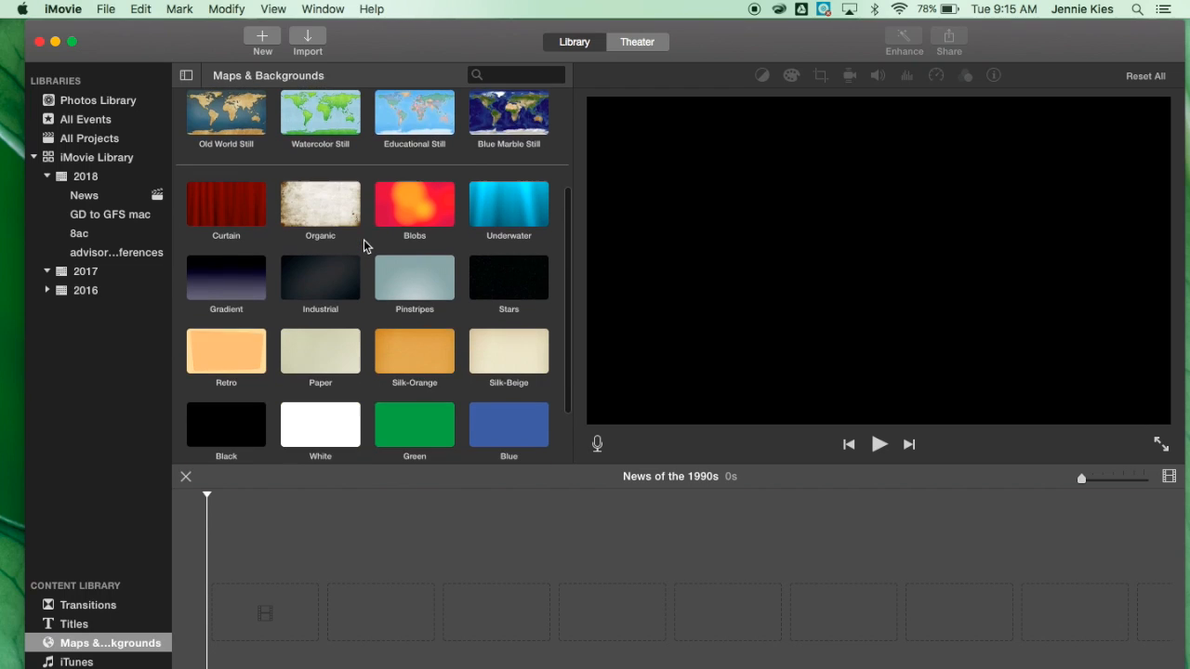
scroll(363, 246, "down", 2)
scroll(364, 245, "up", 3)
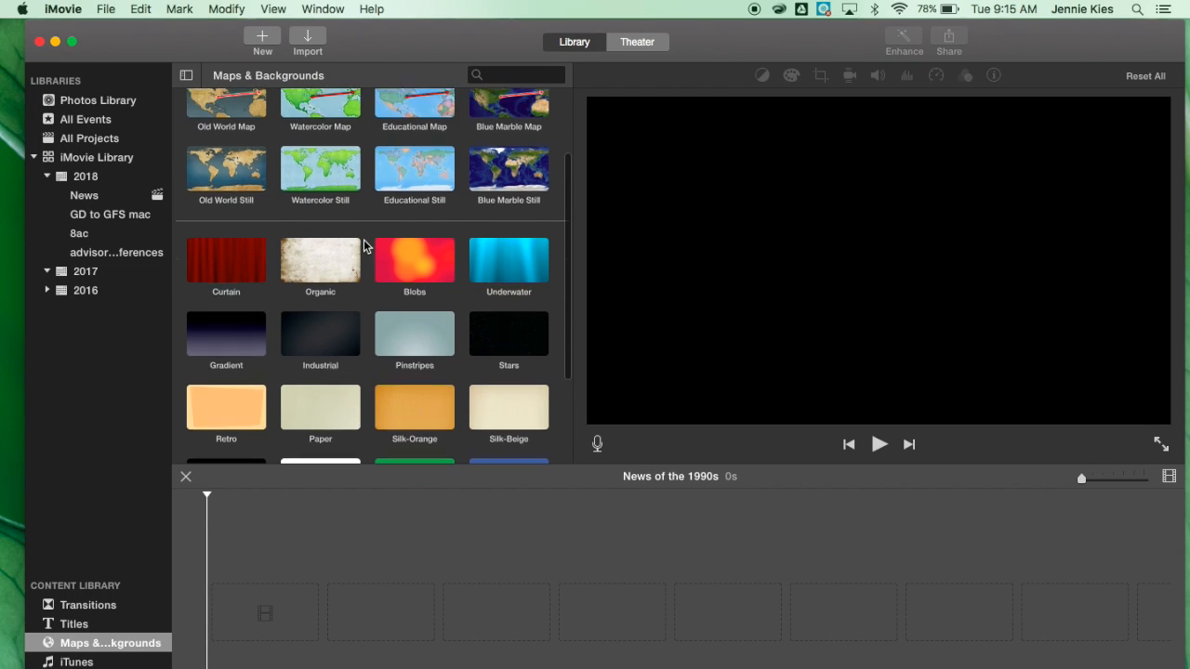
scroll(363, 246, "up", 2)
left_click_drag(414, 223, 239, 610)
left_click(402, 222)
left_click_drag(402, 221, 234, 574)
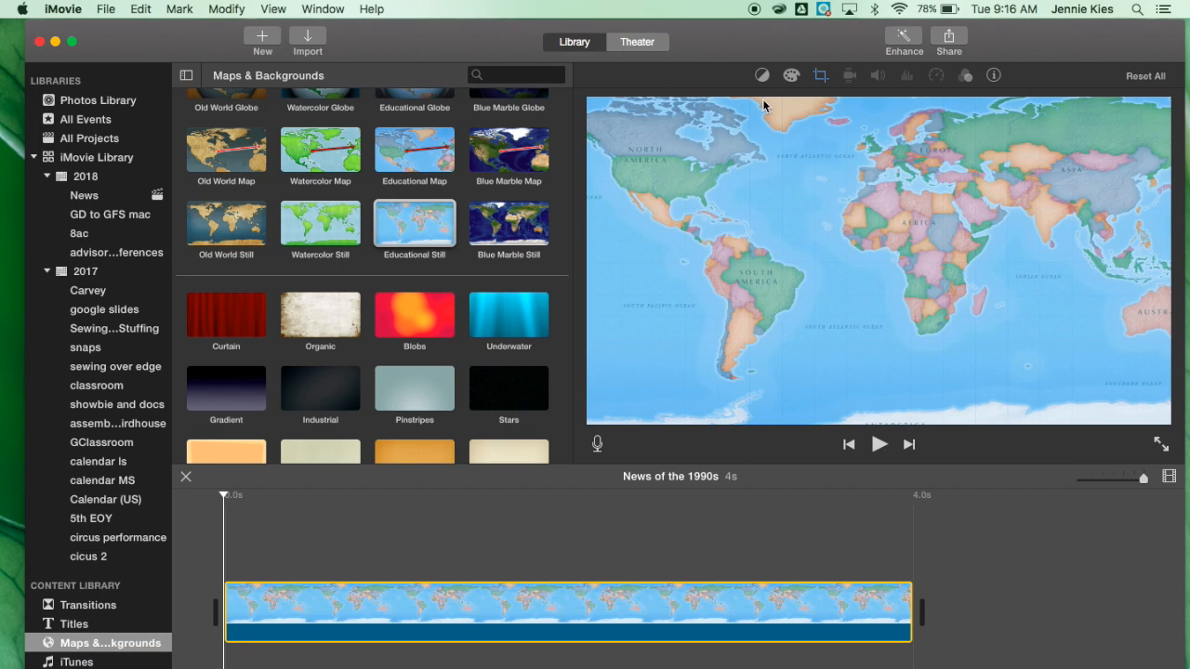
Add a Standard title over the map background at the start of the timeline.
left_click(74, 628)
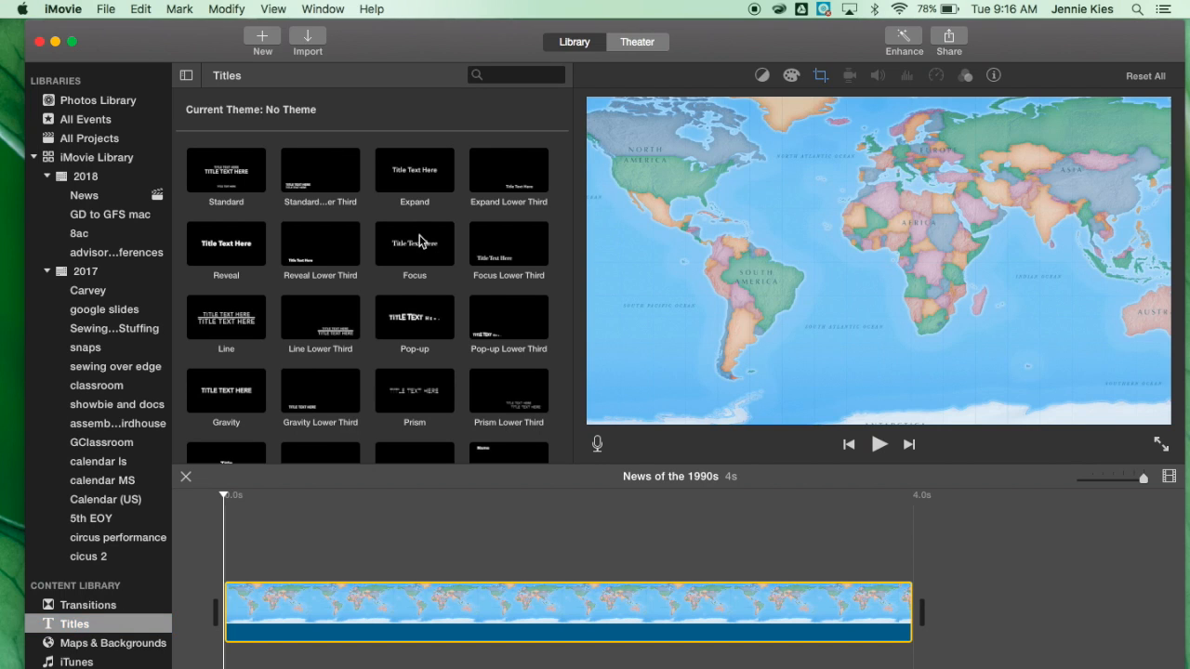
scroll(420, 241, "down", 10)
scroll(420, 241, "up", 10)
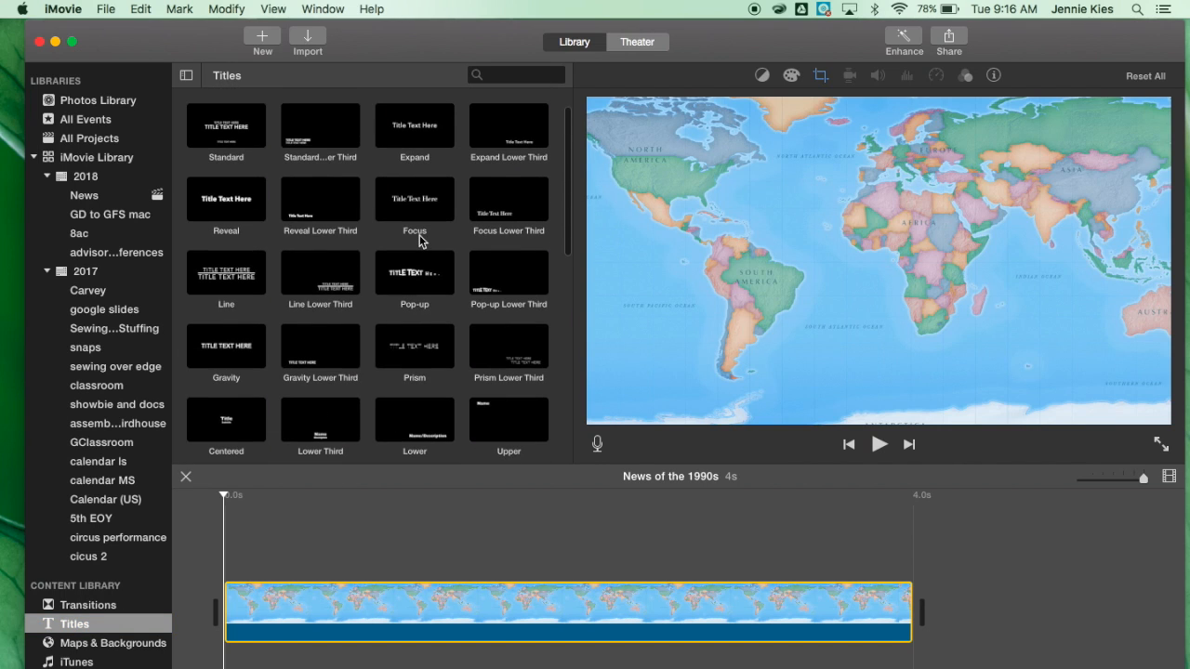
left_click(234, 278)
left_click_drag(226, 146, 233, 562)
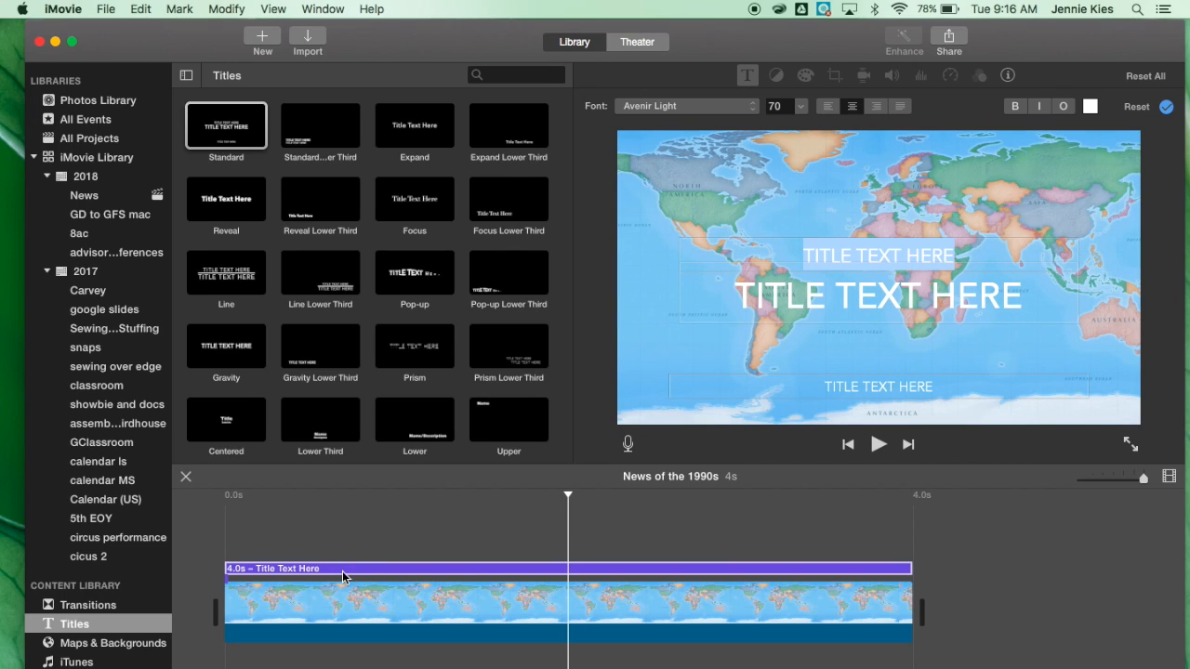
Enter "News of the 1990s" as the main title text and delete the upper title line.
left_click(891, 295)
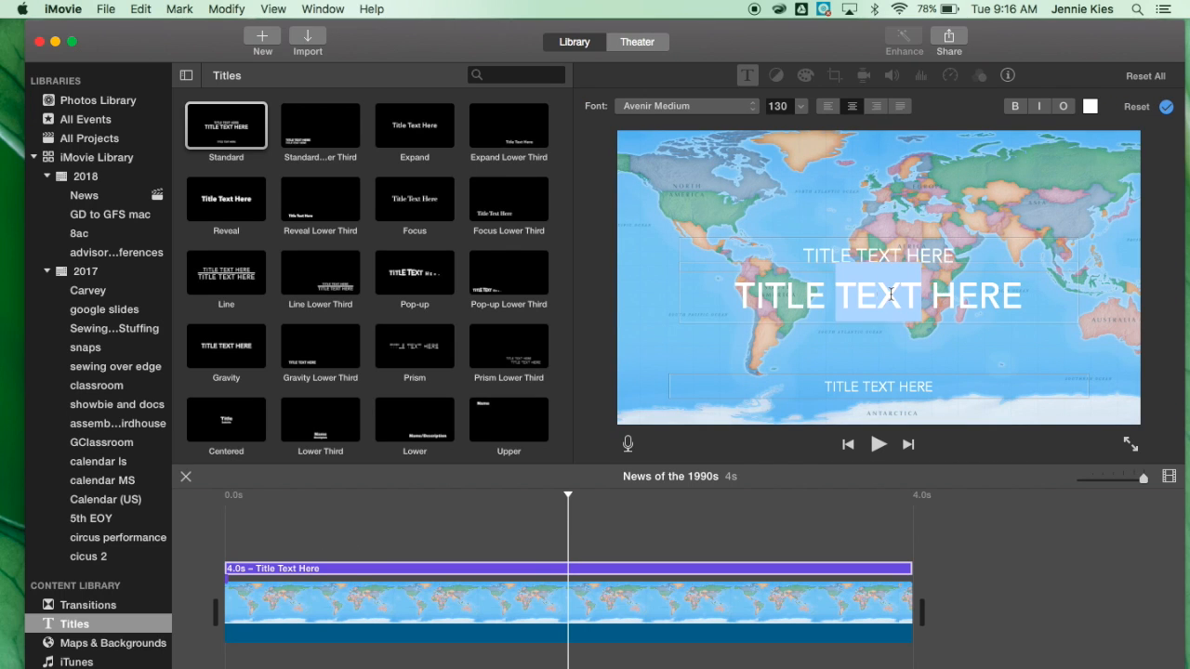
type("News of the 1990s")
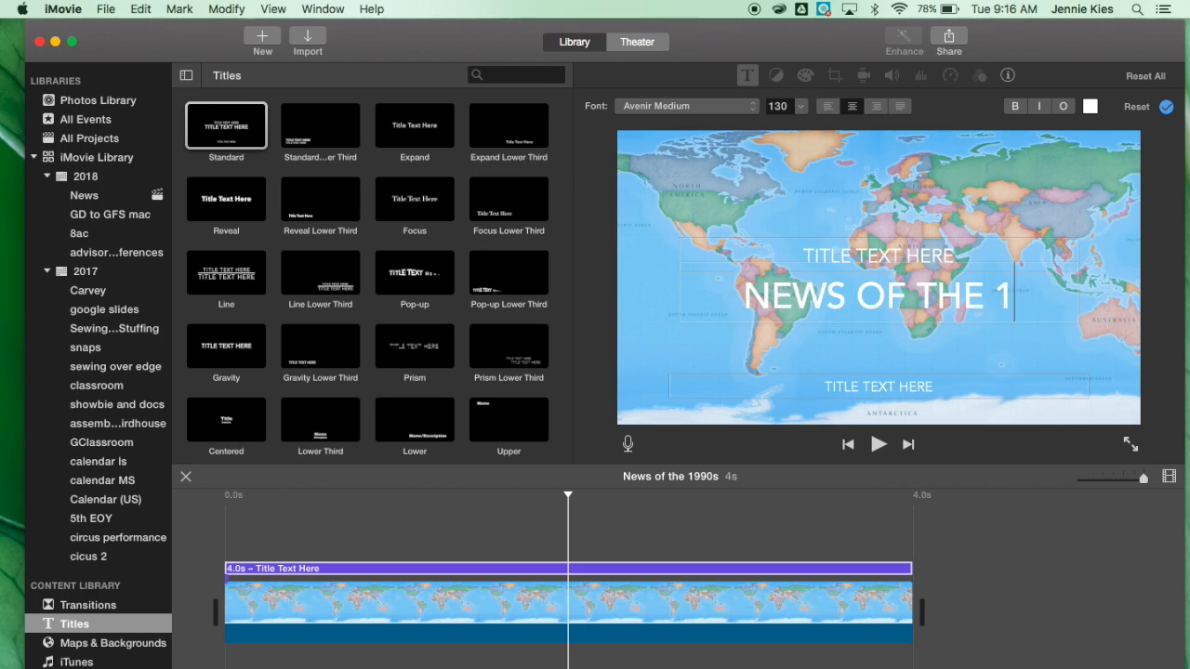
left_click(776, 266)
key("BackSpace")
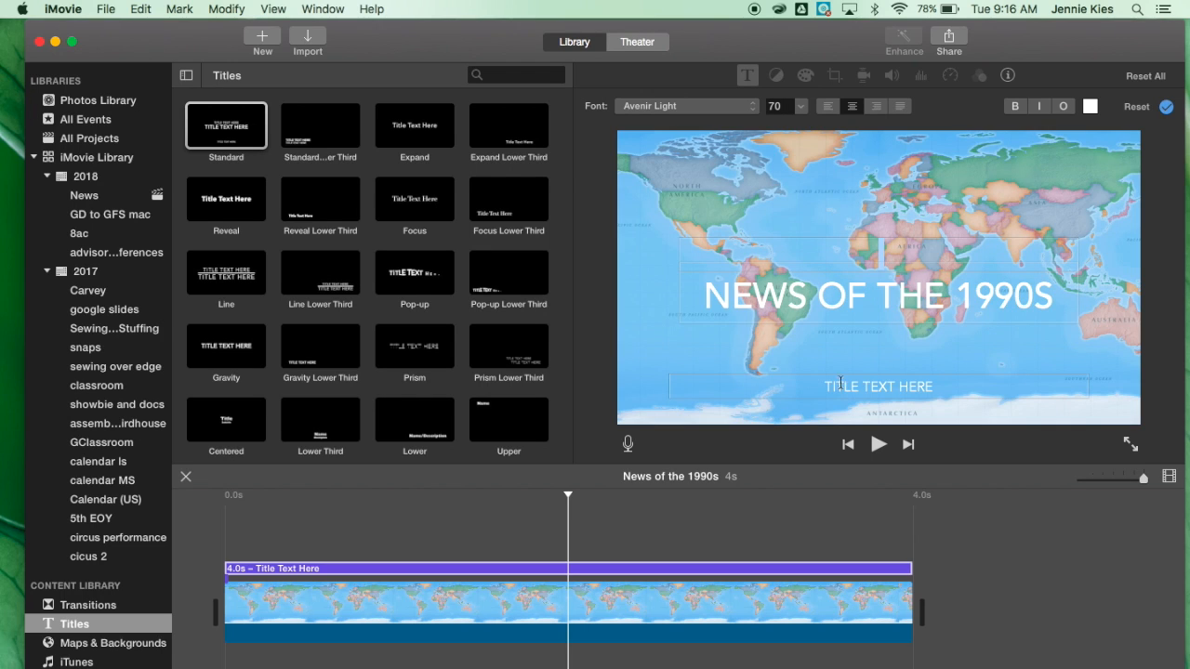
Set the lower title line to "BY" followed by the students' first names.
left_click(928, 384)
type("BY")
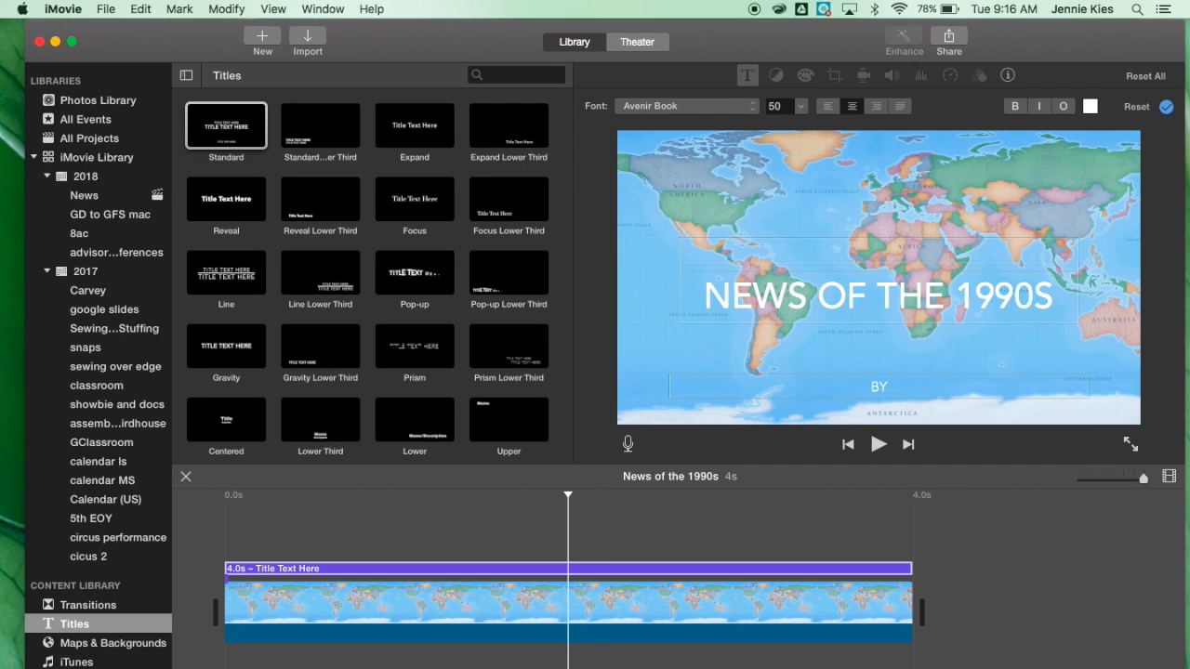
type(" JENNIE, ALEX, JARED, KIM AND SEAN")
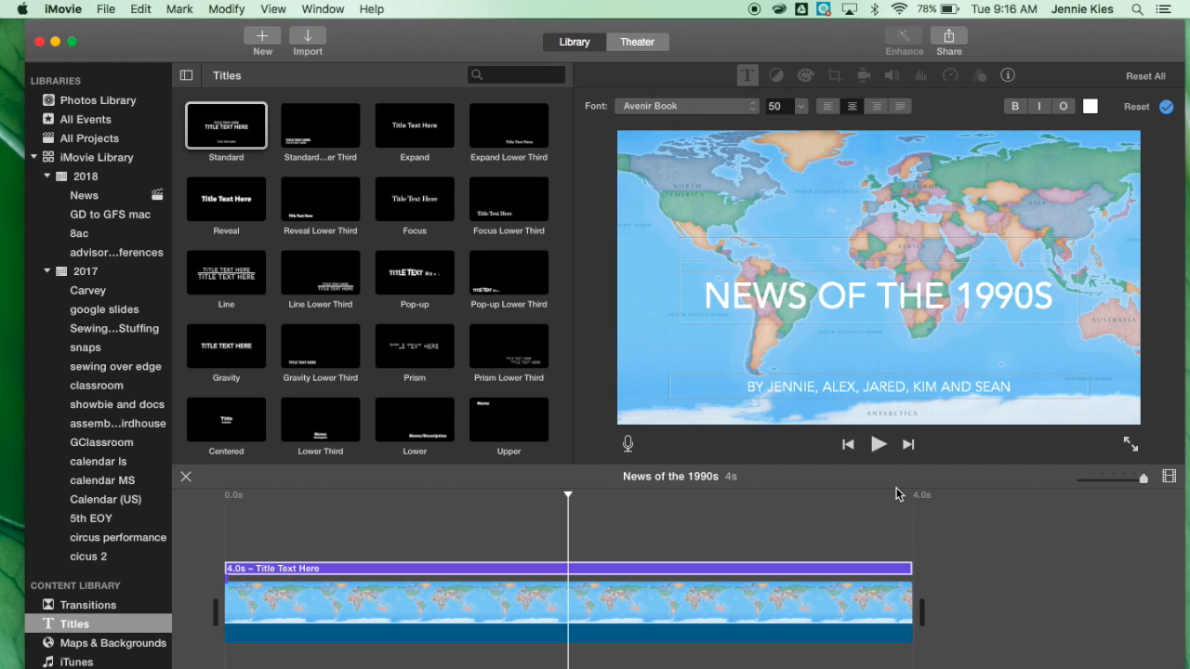
Play the opening title over the map background to preview it.
left_click(913, 597)
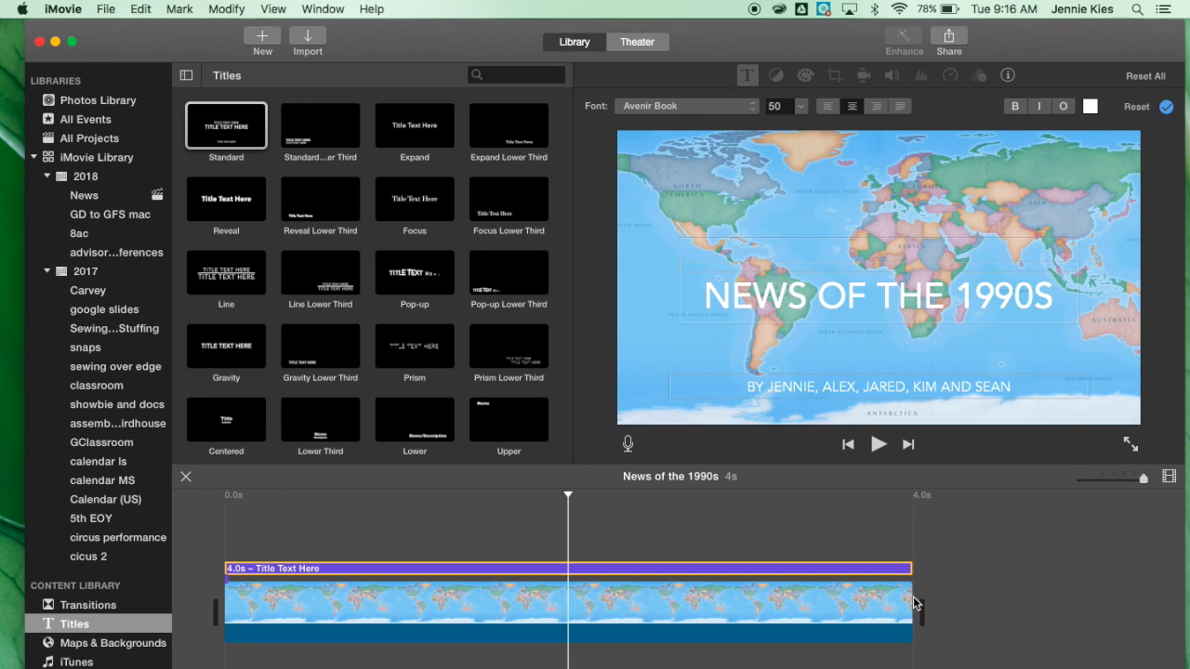
left_click(842, 603)
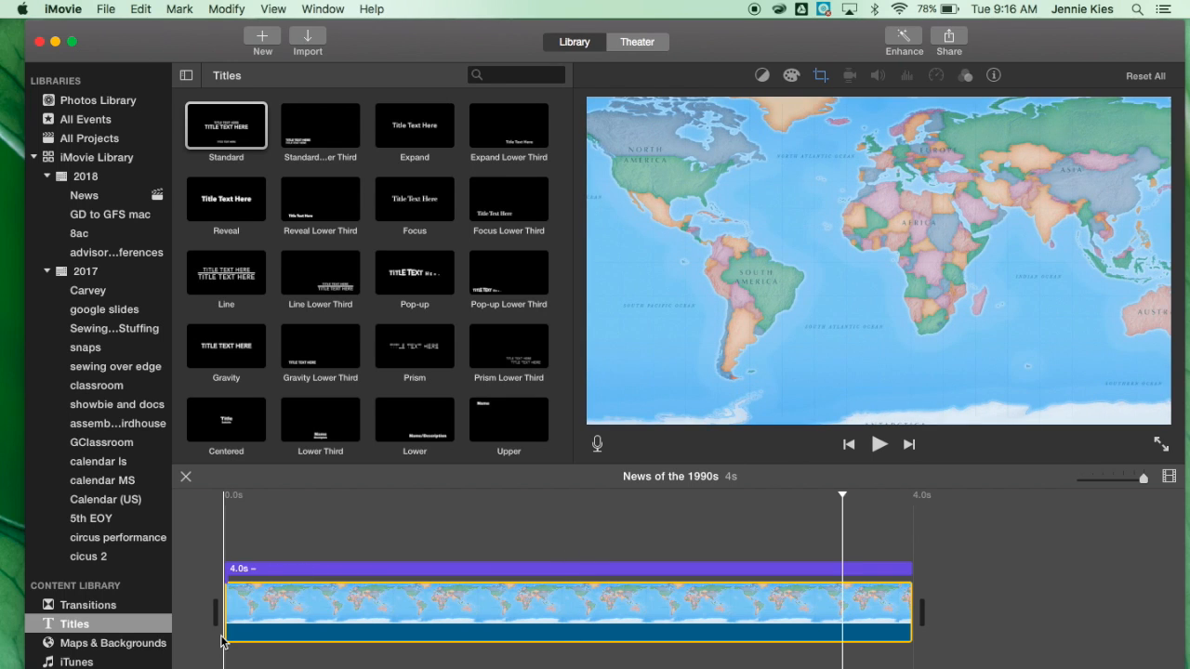
key("space")
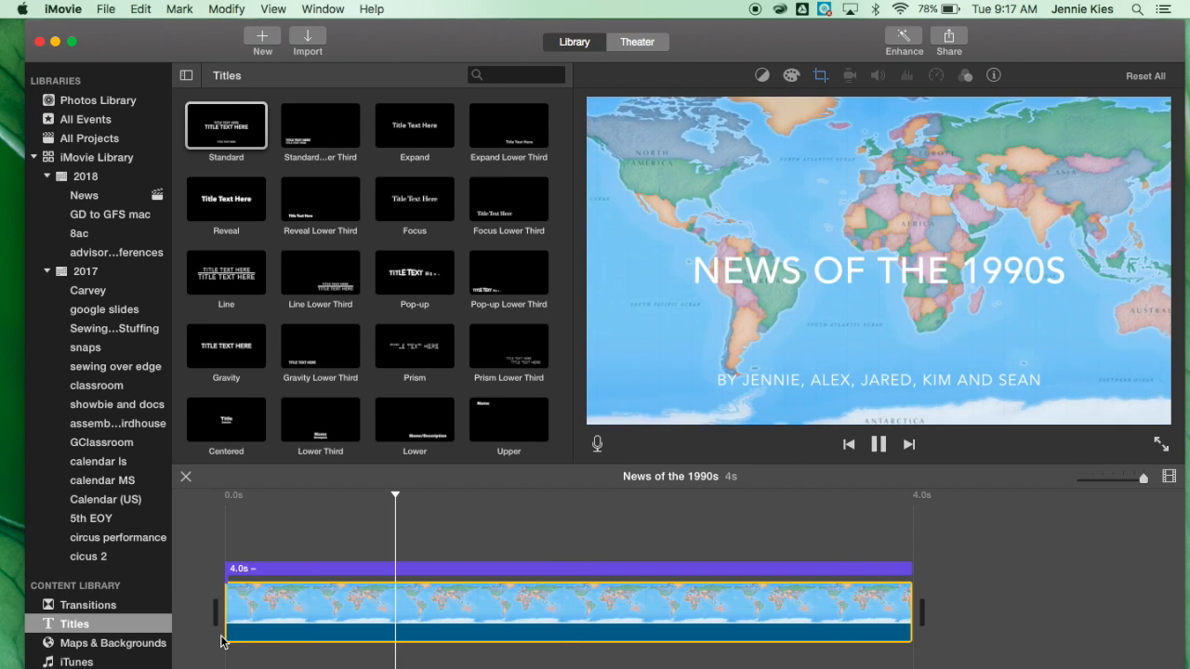
Add the news clips from the News event to the timeline after the title background.
left_click(86, 198)
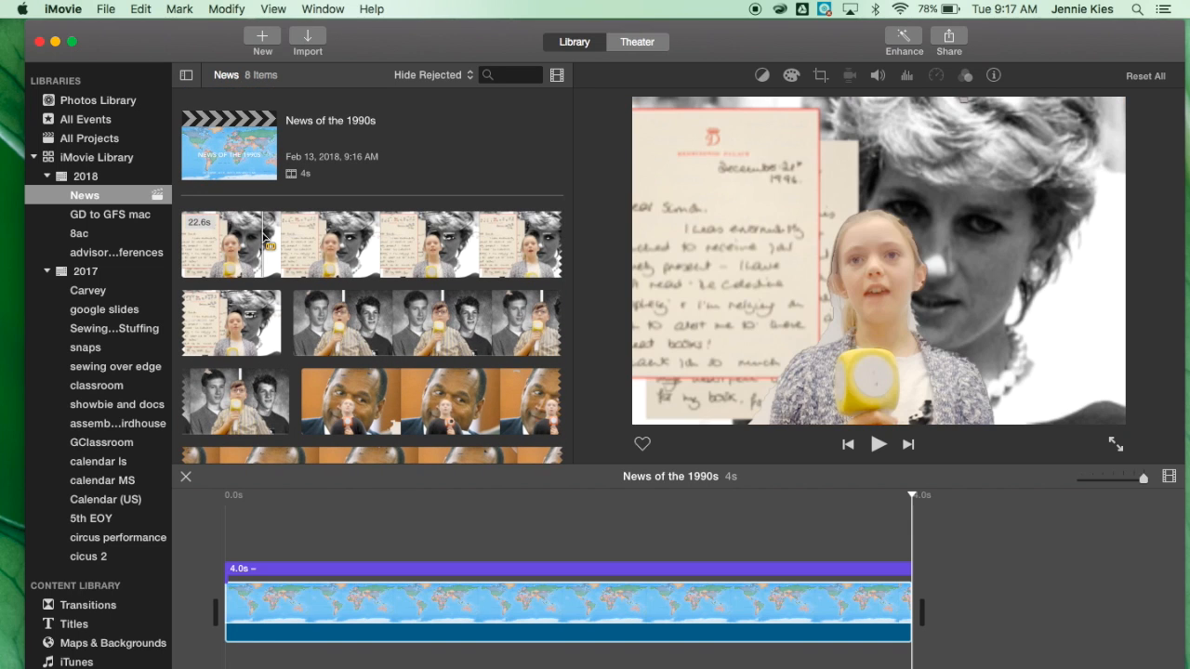
left_click(277, 237)
left_click_drag(289, 237, 927, 615)
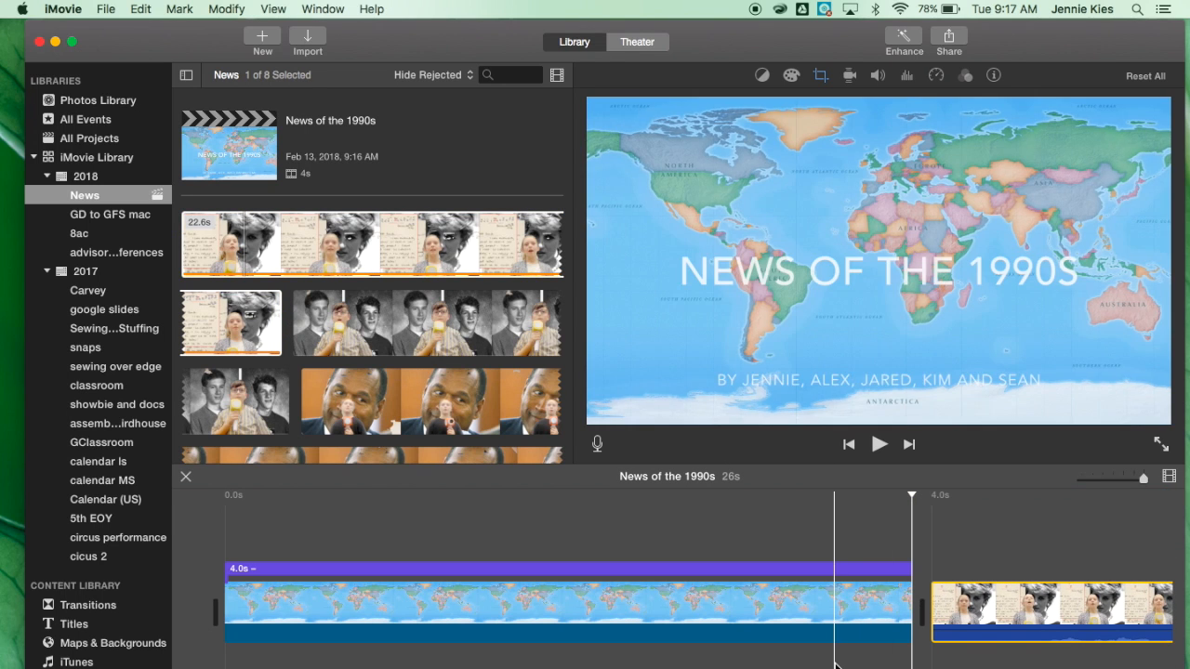
left_click_drag(1144, 478, 1107, 493)
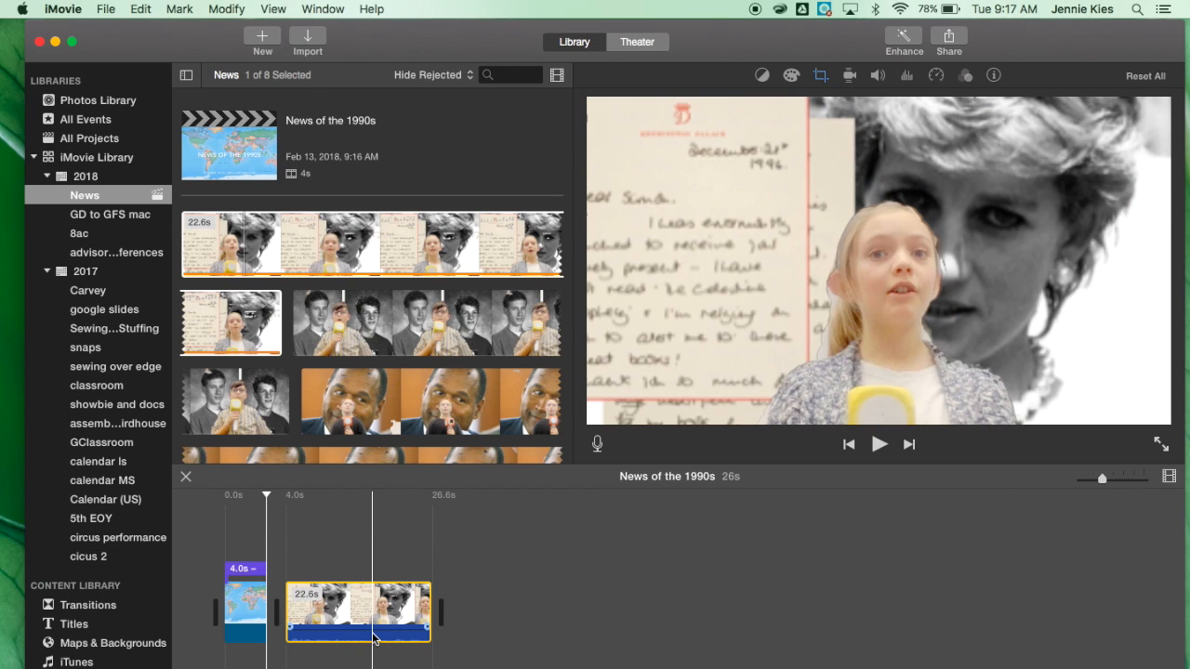
left_click_drag(360, 333, 483, 618)
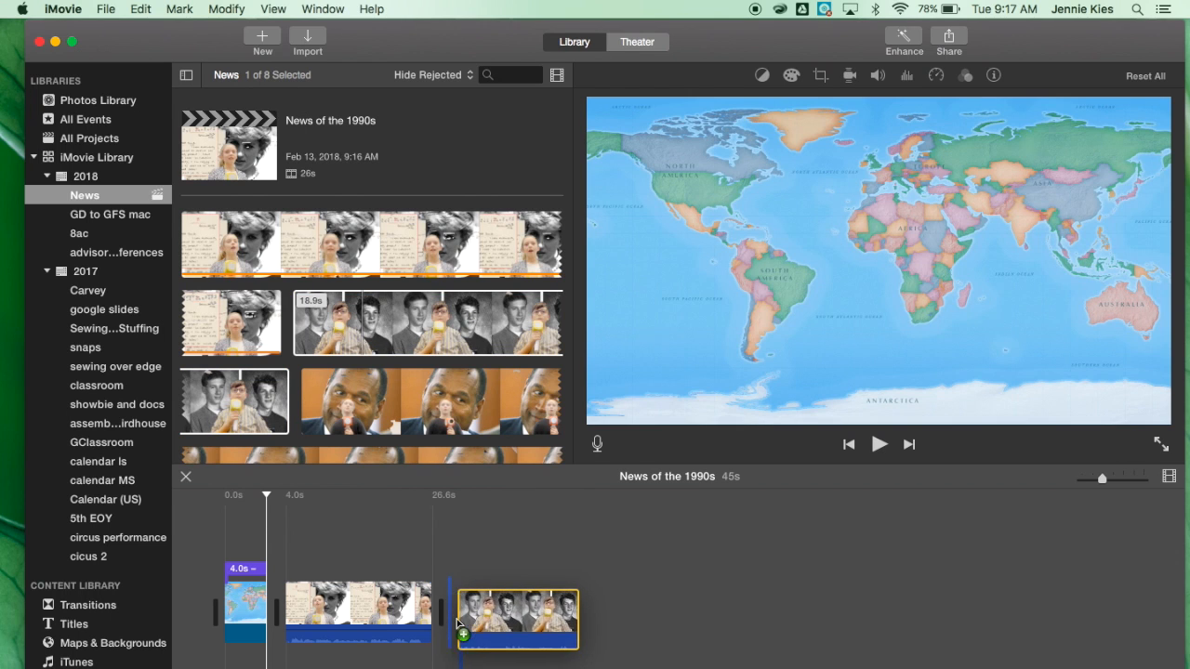
left_click_drag(392, 418, 605, 621)
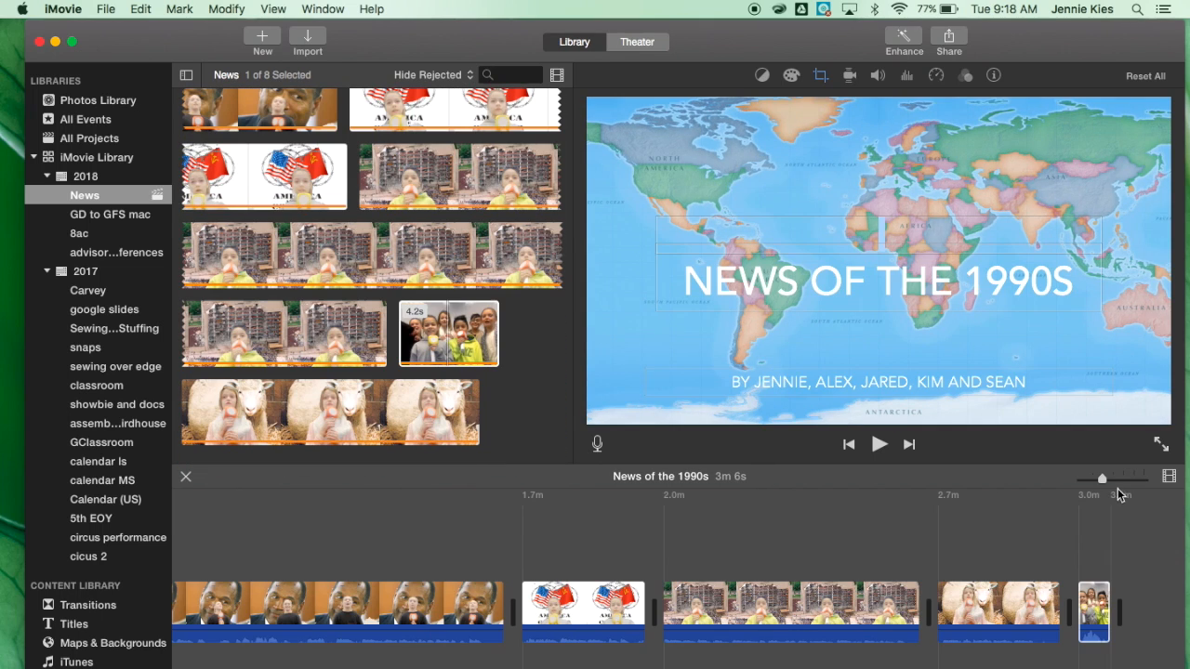
Play the beginning of the first news clip to find where the reporter starts speaking.
left_click_drag(1103, 479, 1157, 482)
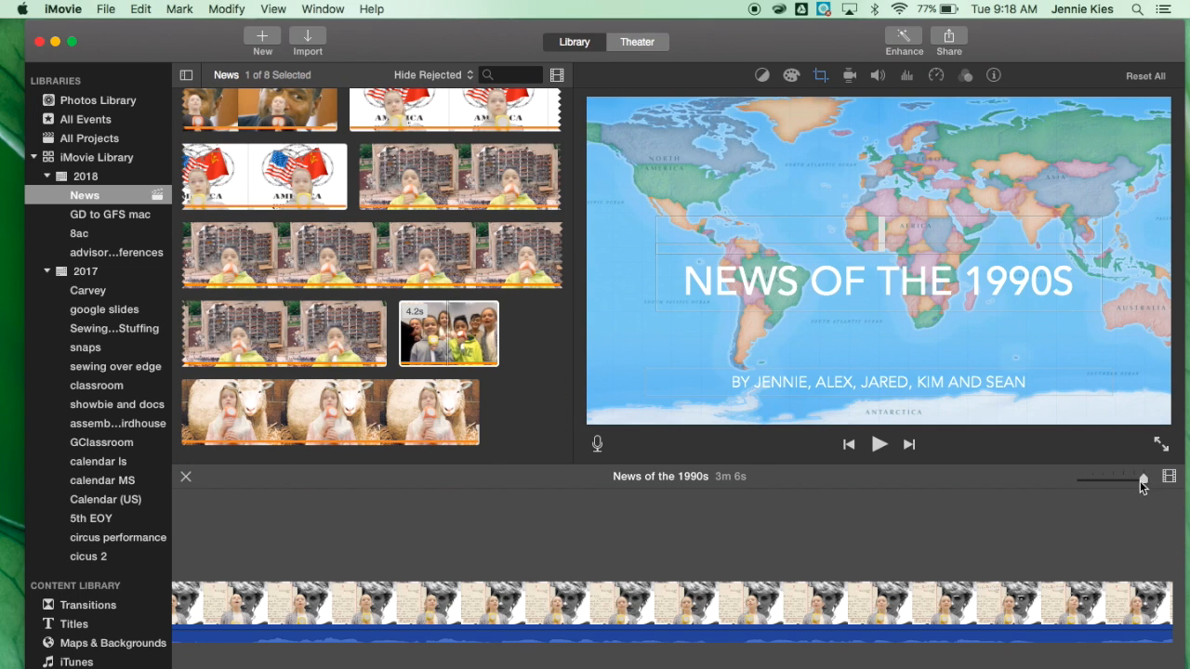
scroll(974, 630, "left", 10)
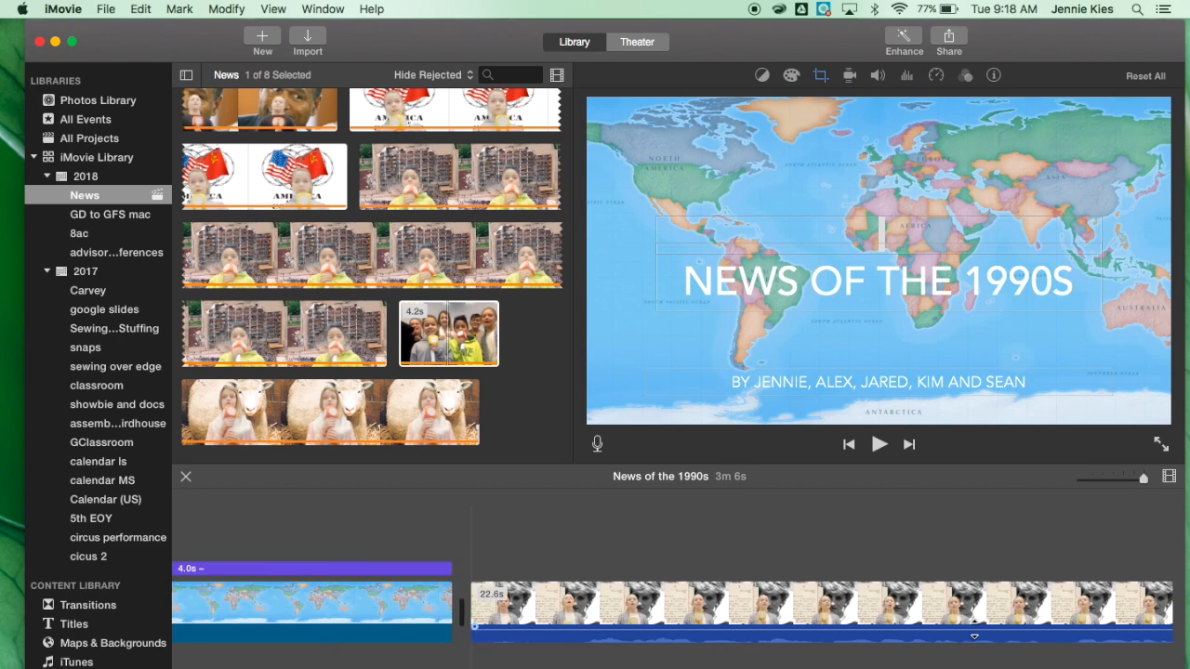
scroll(975, 630, "right", 5)
scroll(975, 631, "right", 1)
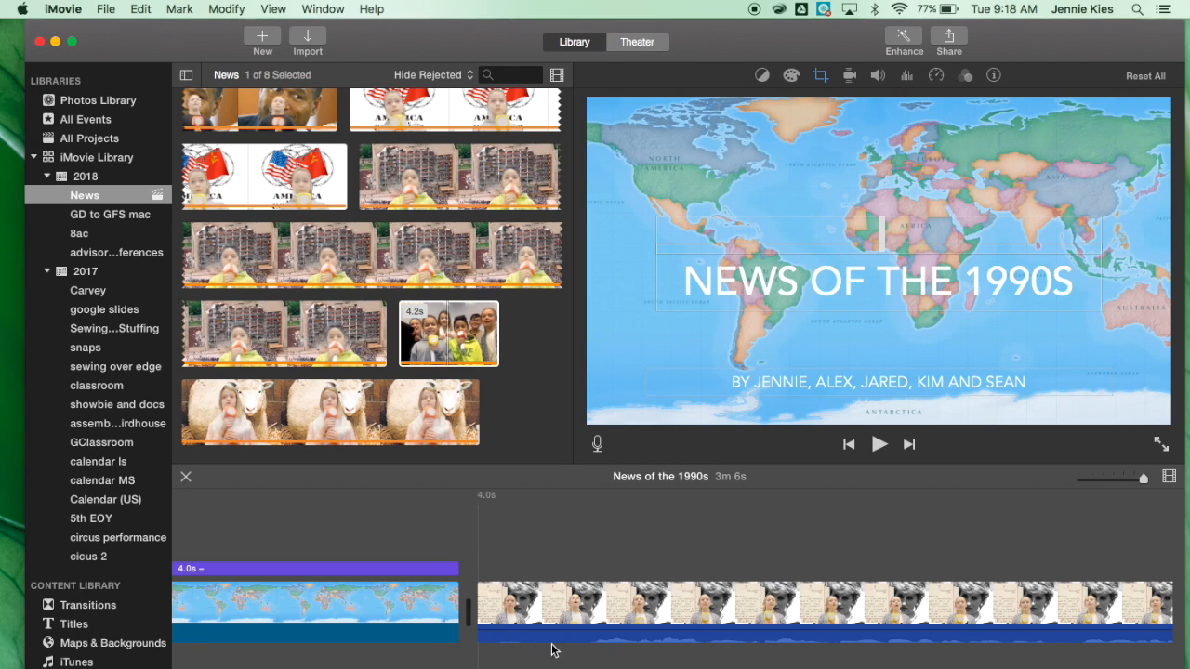
left_click(476, 537)
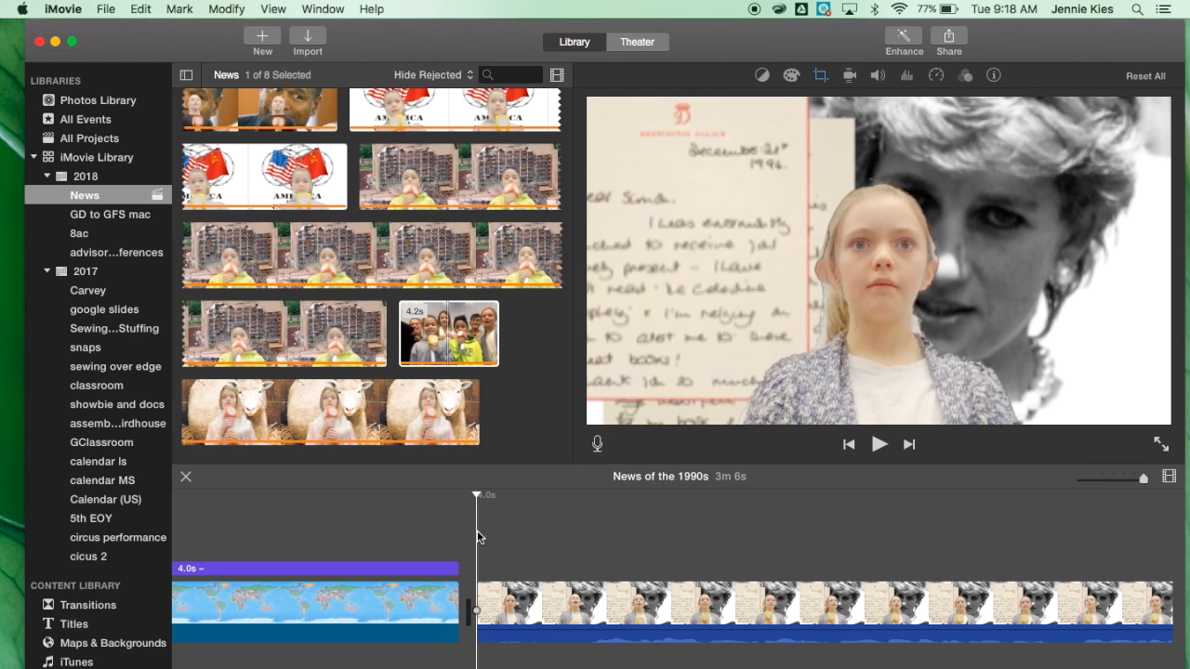
key("space")
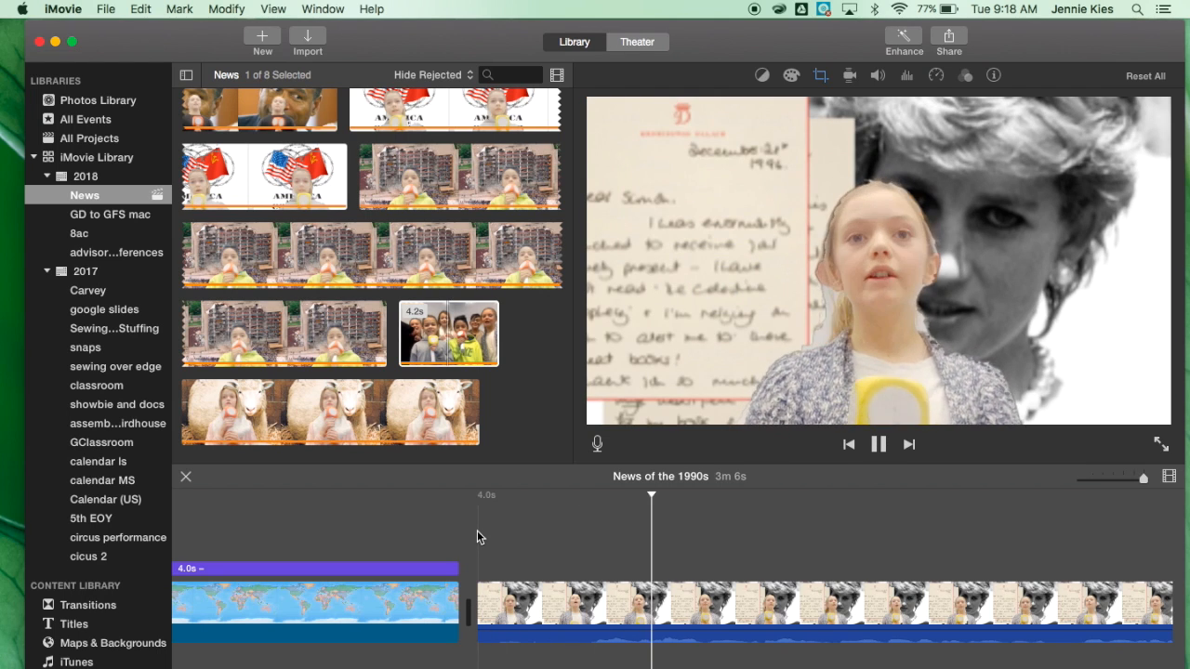
key("space")
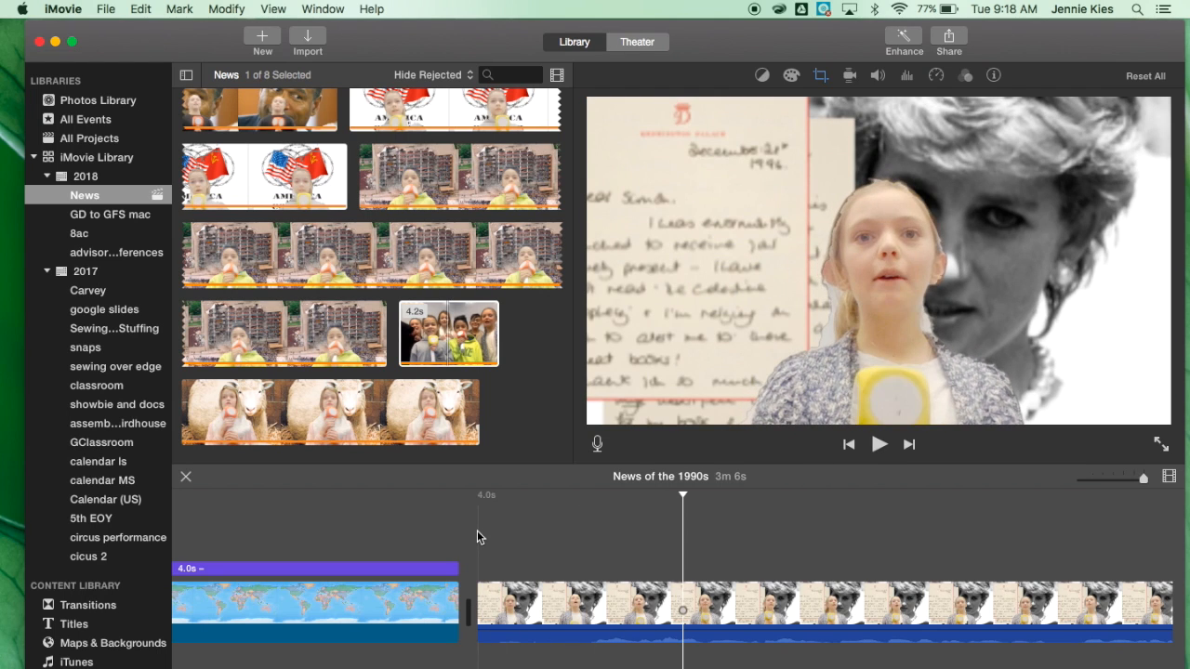
Split the first news clip about 0.7 s in and delete the opening segment.
left_click(569, 606)
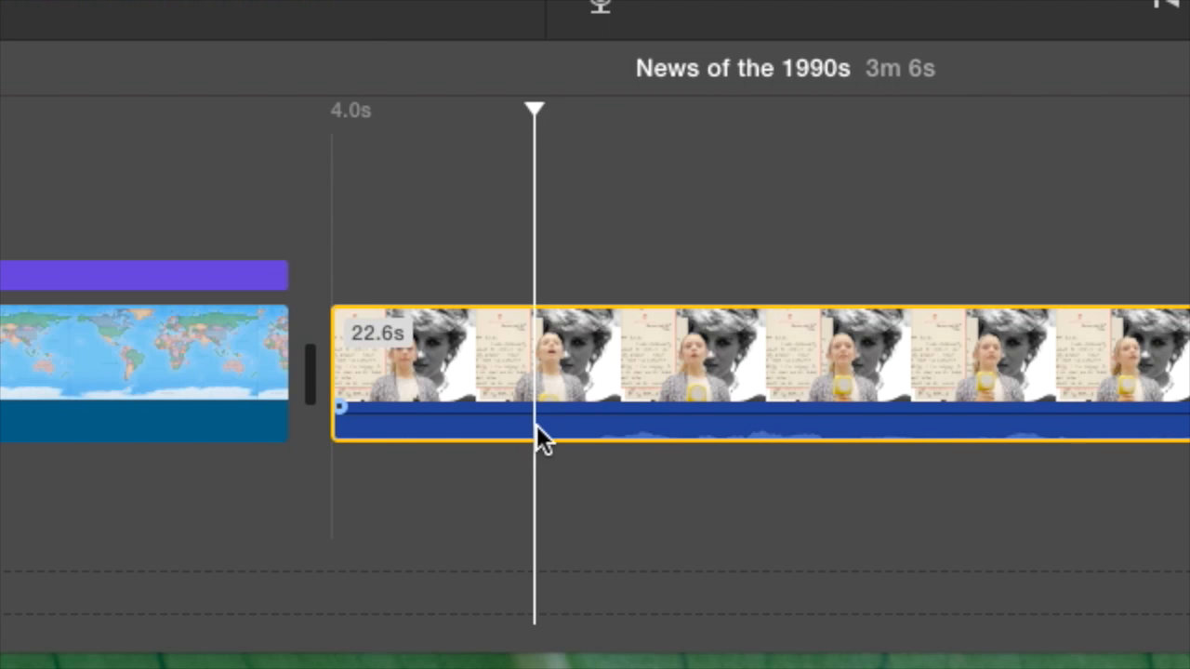
right_click(536, 426)
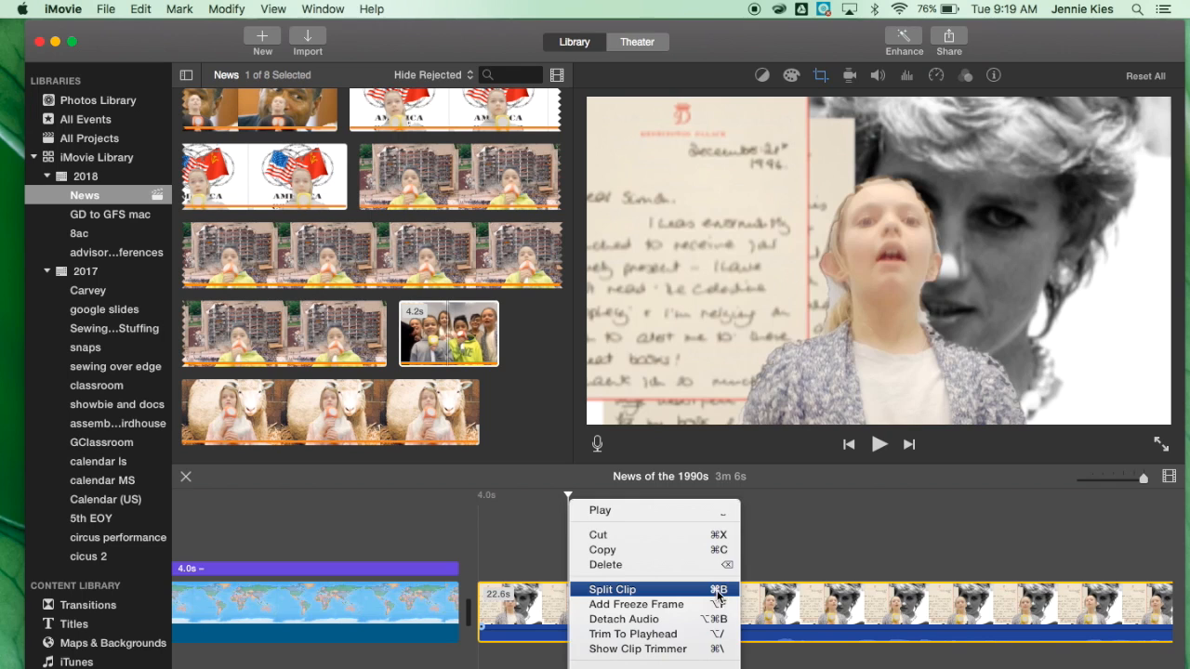
left_click(717, 596)
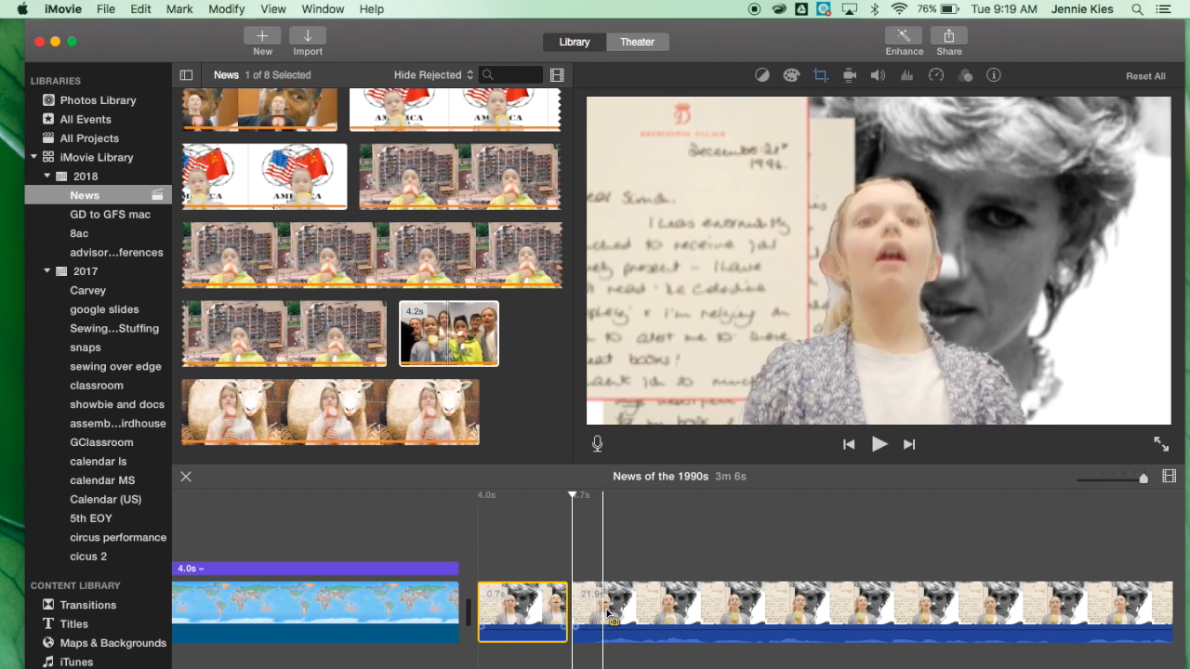
left_click(526, 612)
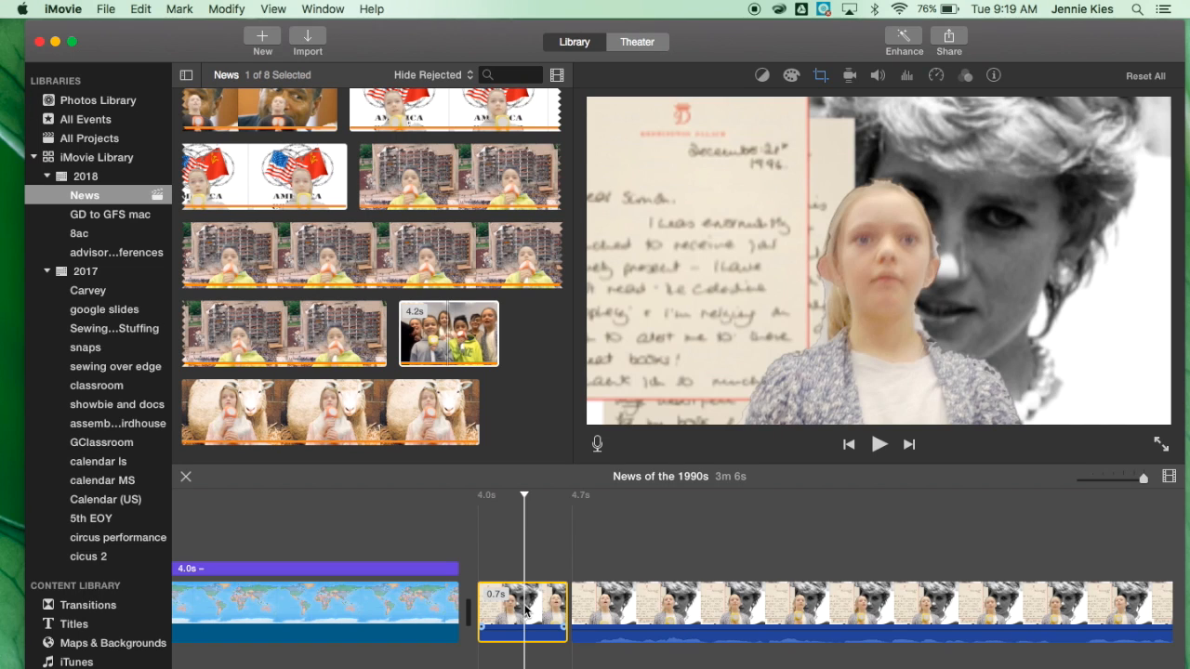
key("Delete")
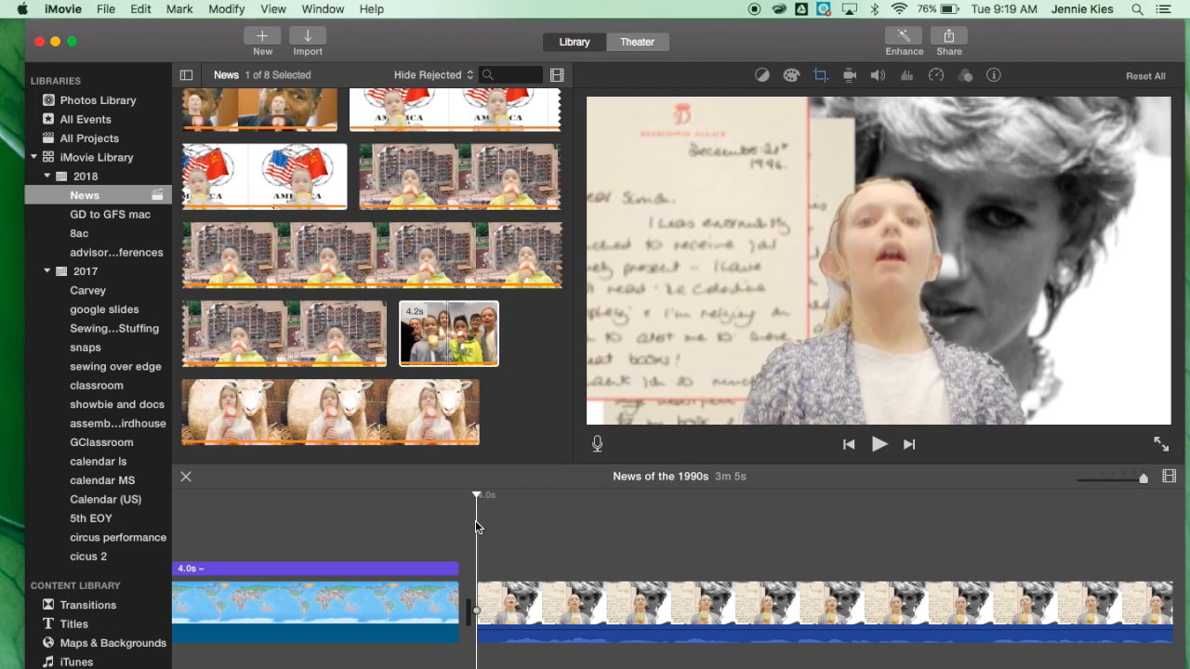
Split the first news clip near its end and delete the trailing segment of about 1.7 s.
key("space")
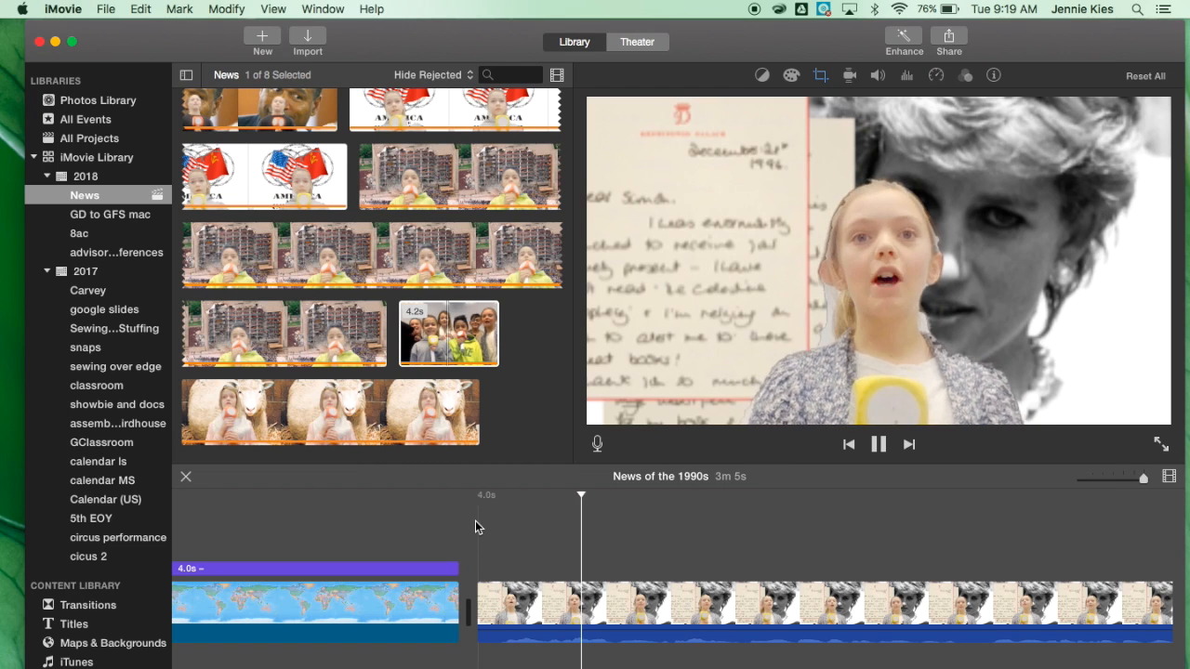
scroll(478, 519, "right", 5)
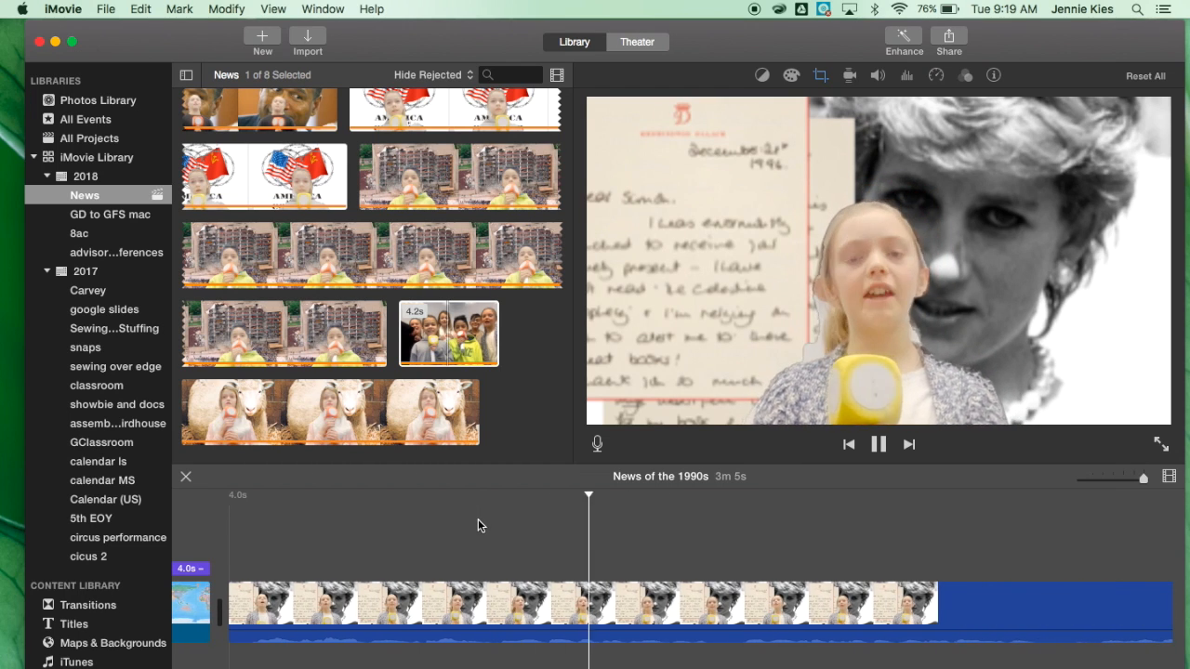
scroll(478, 526, "right", 6)
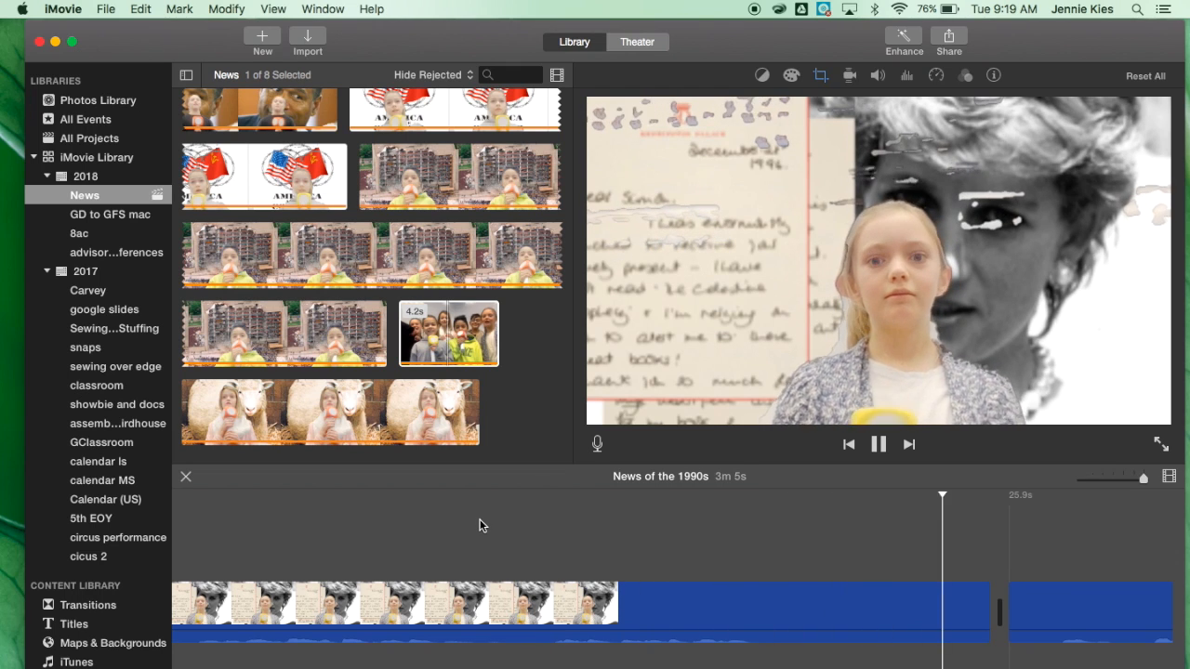
key("space")
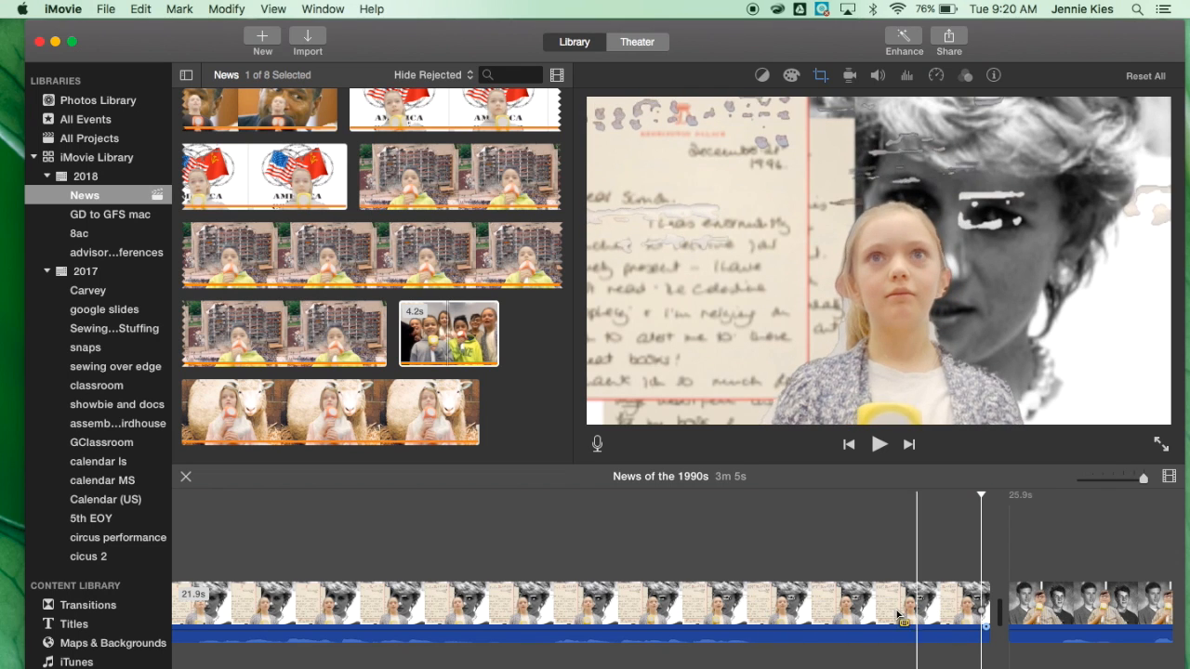
left_click(776, 590)
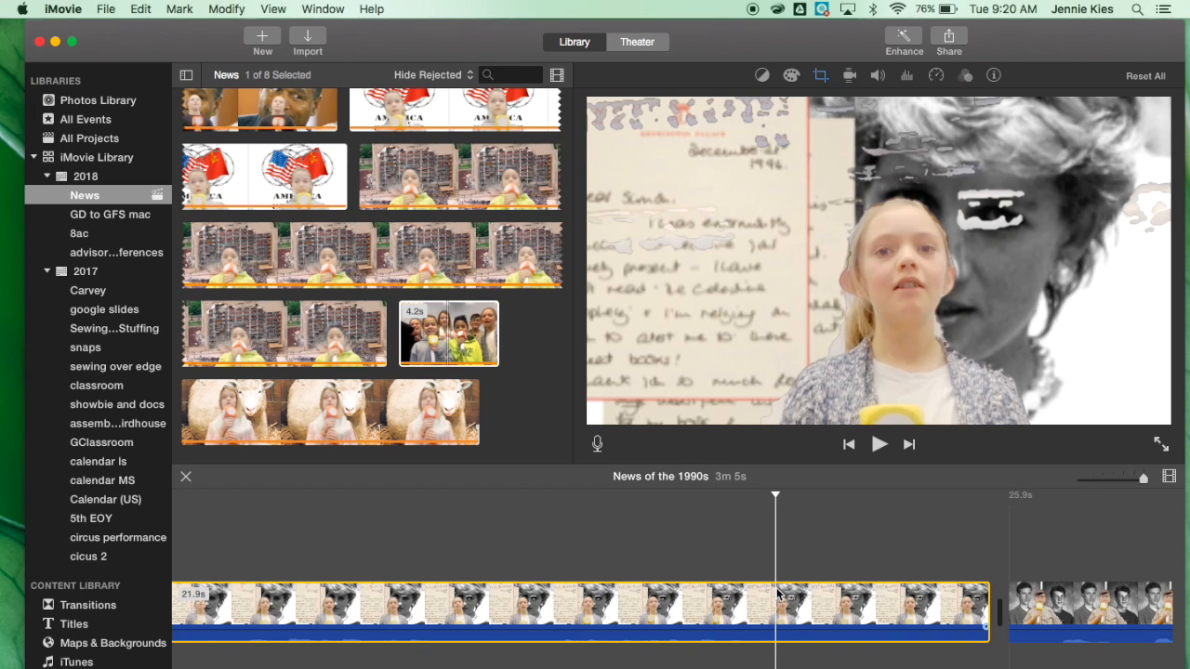
key("super+b")
left_click(862, 595)
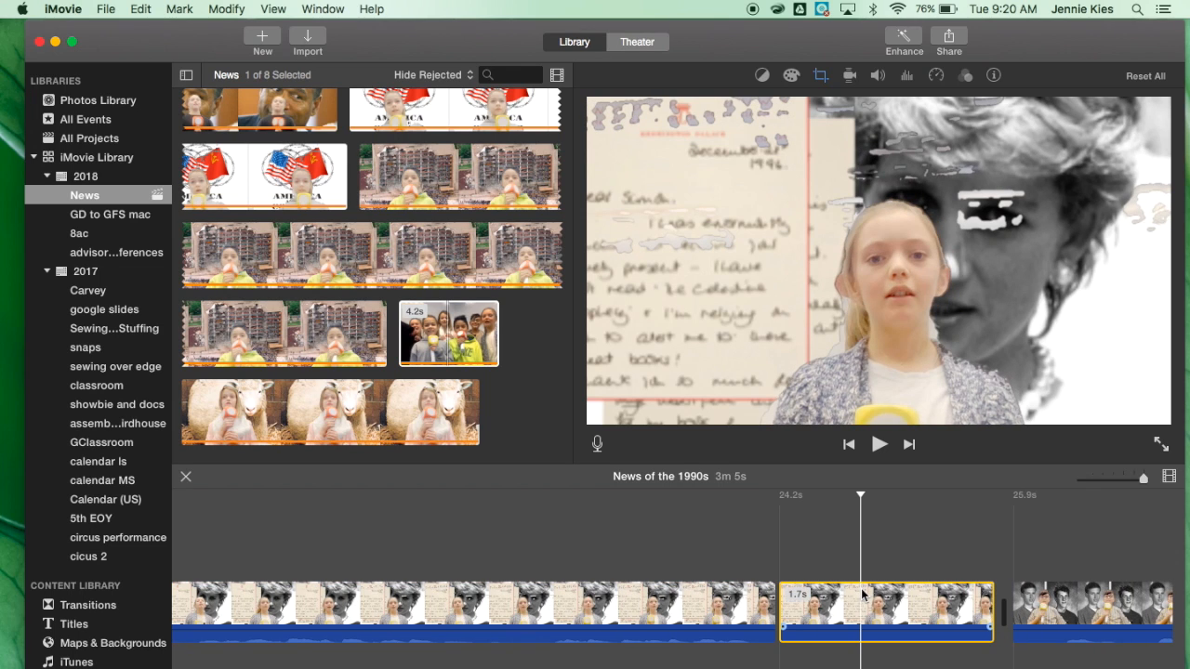
key("Delete")
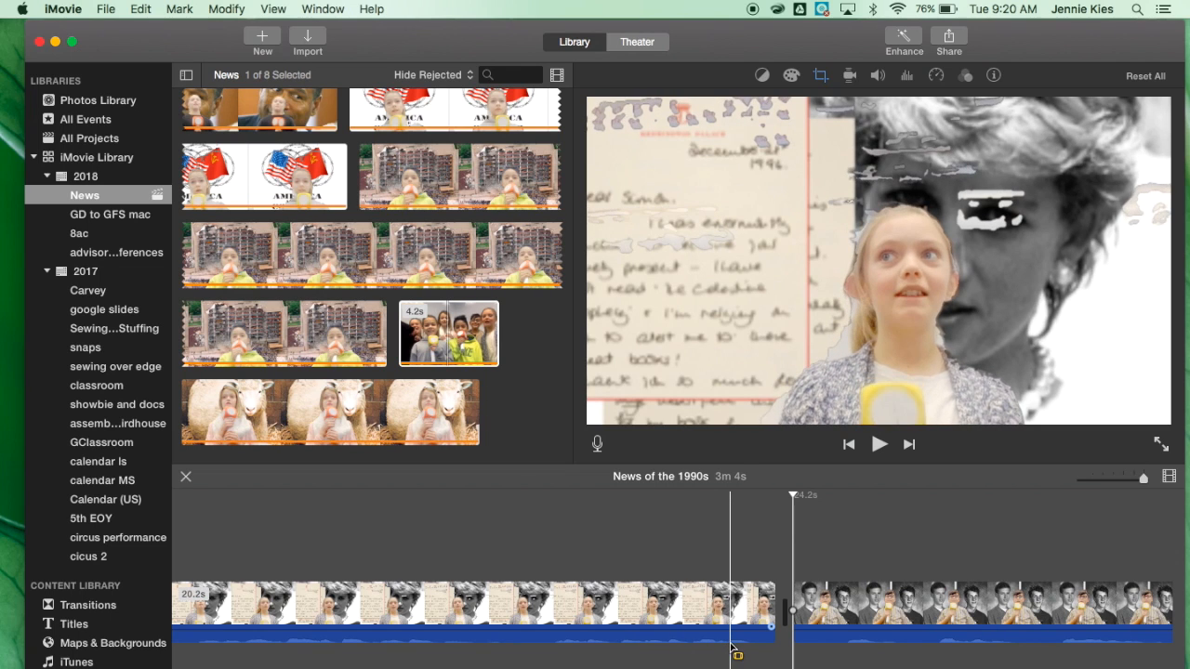
Select all clips in the timeline and raise their volume to 400%.
scroll(990, 651, "right", 10)
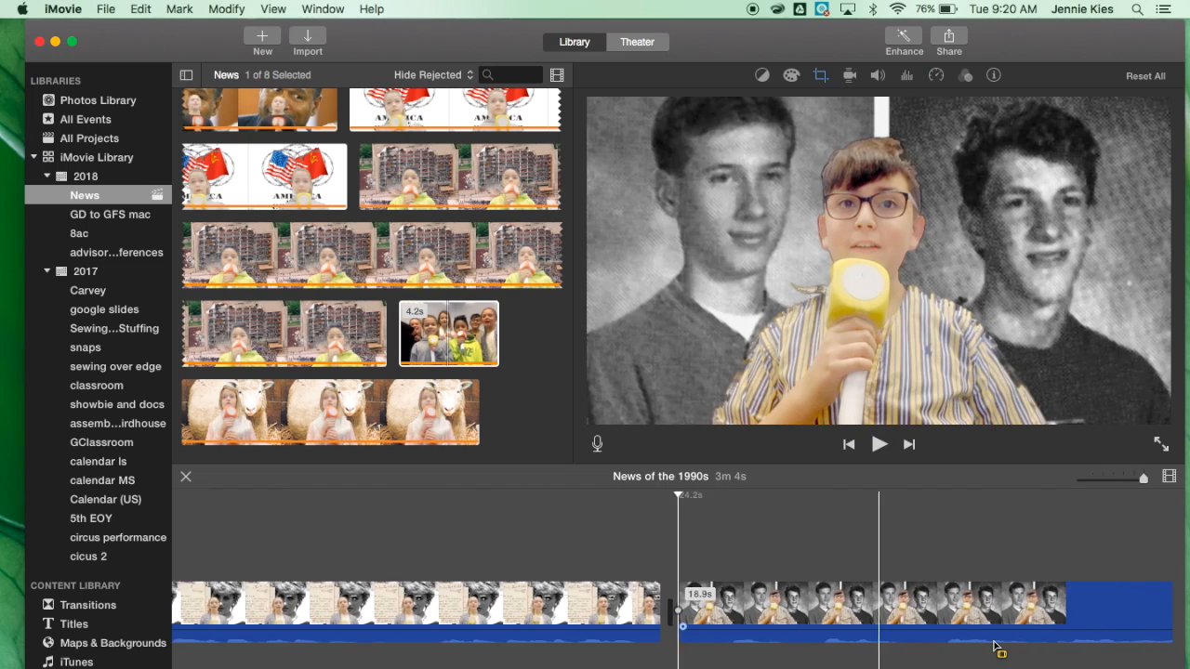
scroll(996, 649, "right", 5)
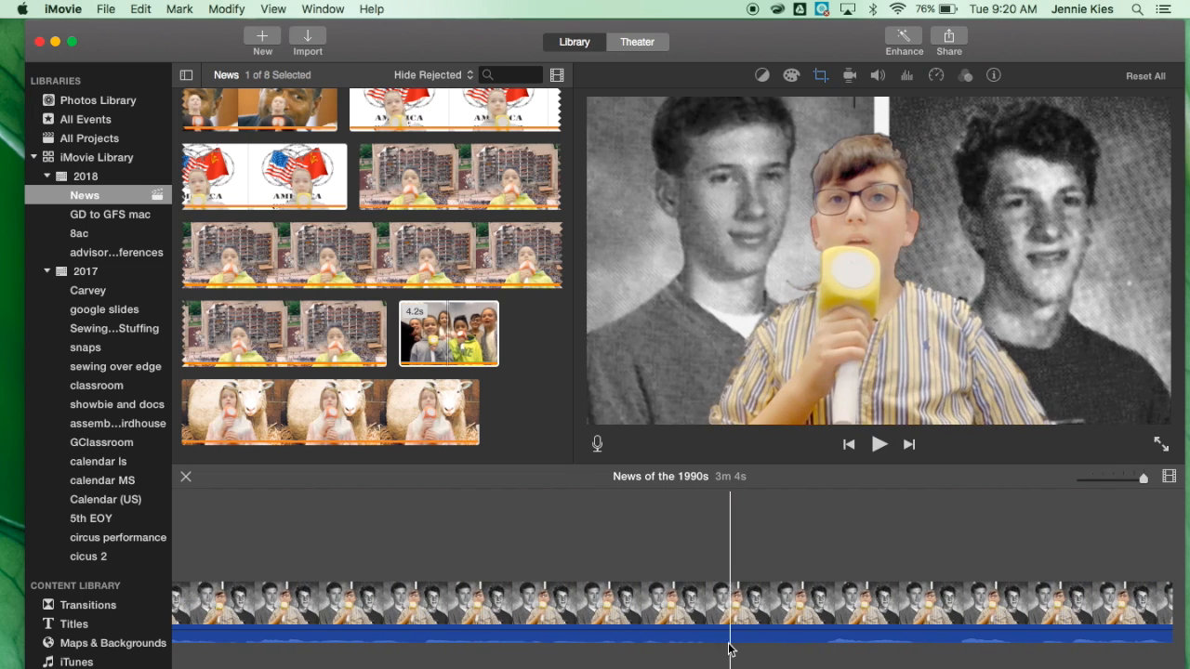
scroll(749, 662, "right", 2)
scroll(750, 663, "right", 5)
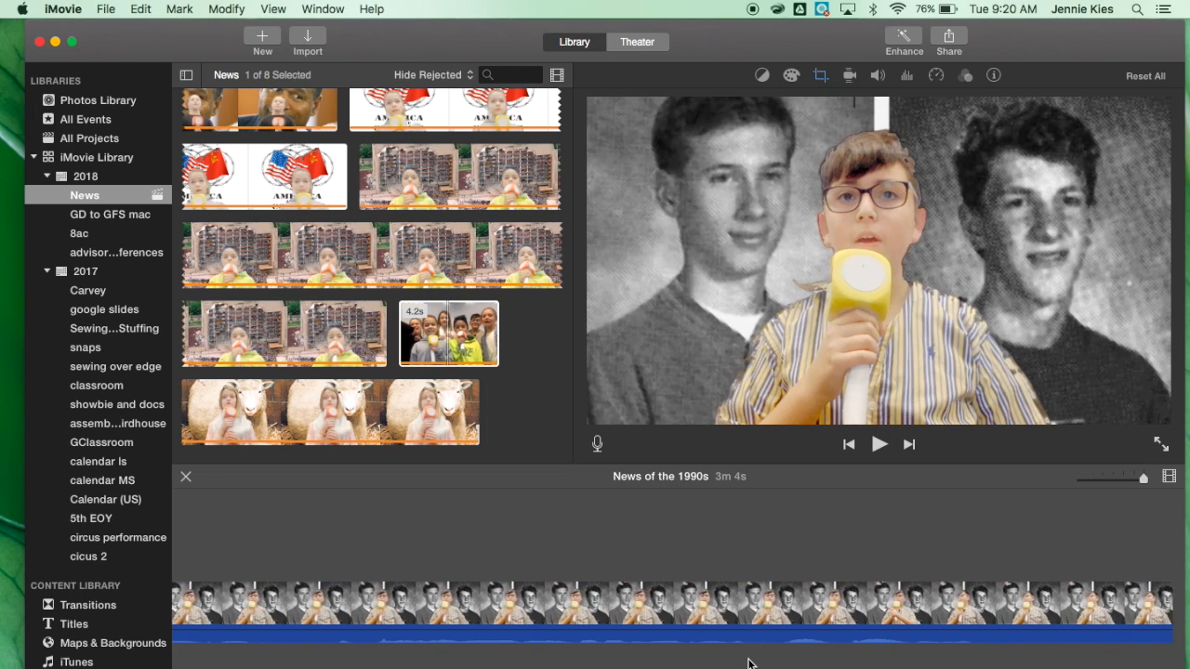
scroll(751, 664, "right", 1)
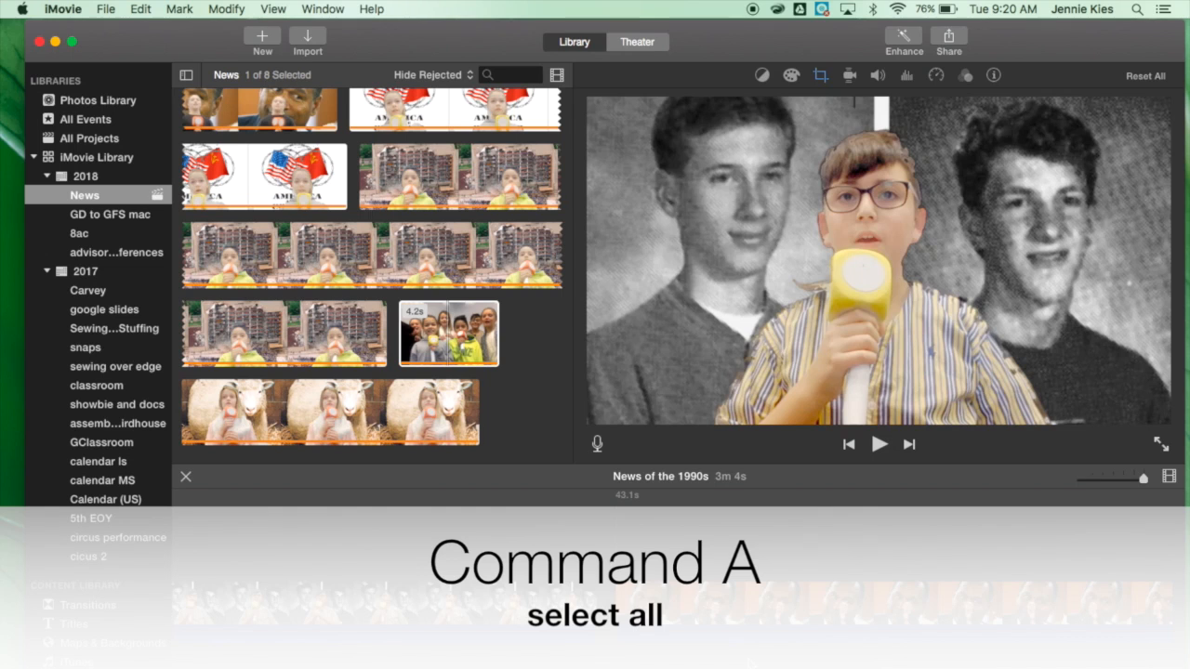
key("super+a")
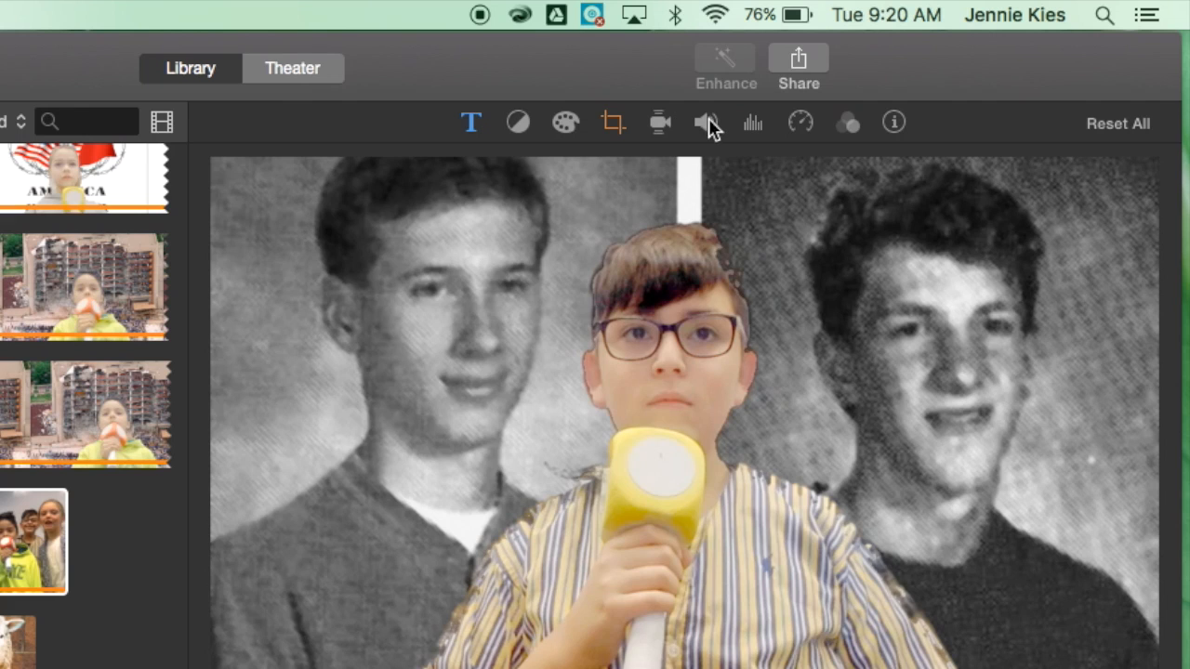
left_click(707, 123)
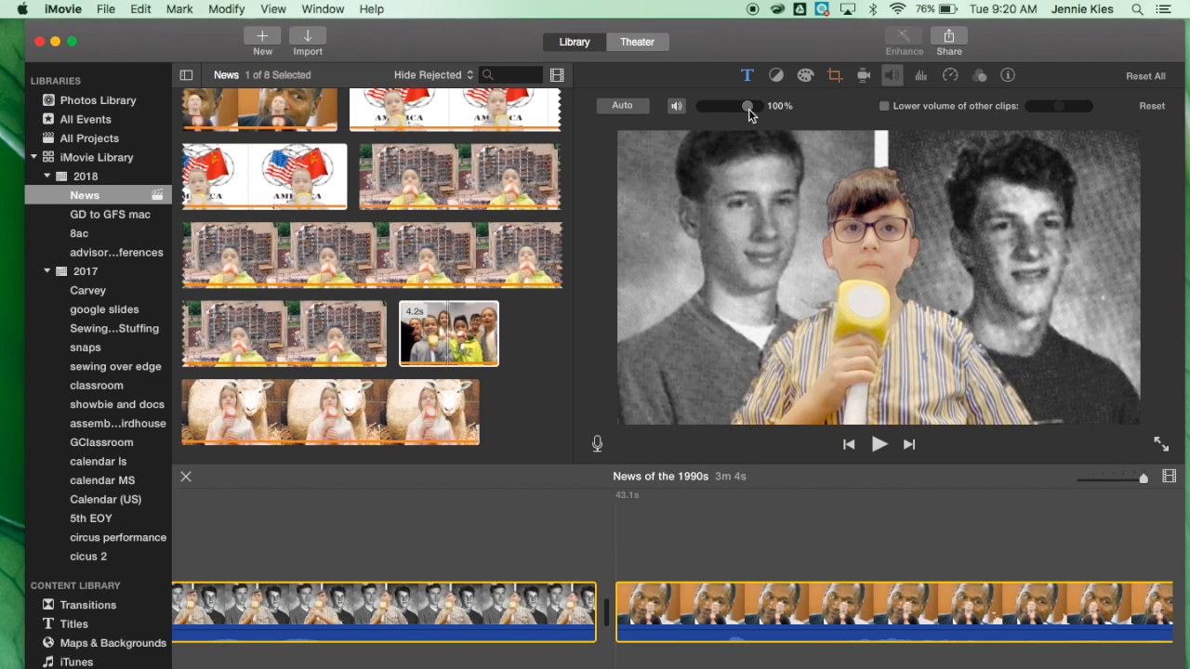
left_click_drag(749, 109, 712, 112)
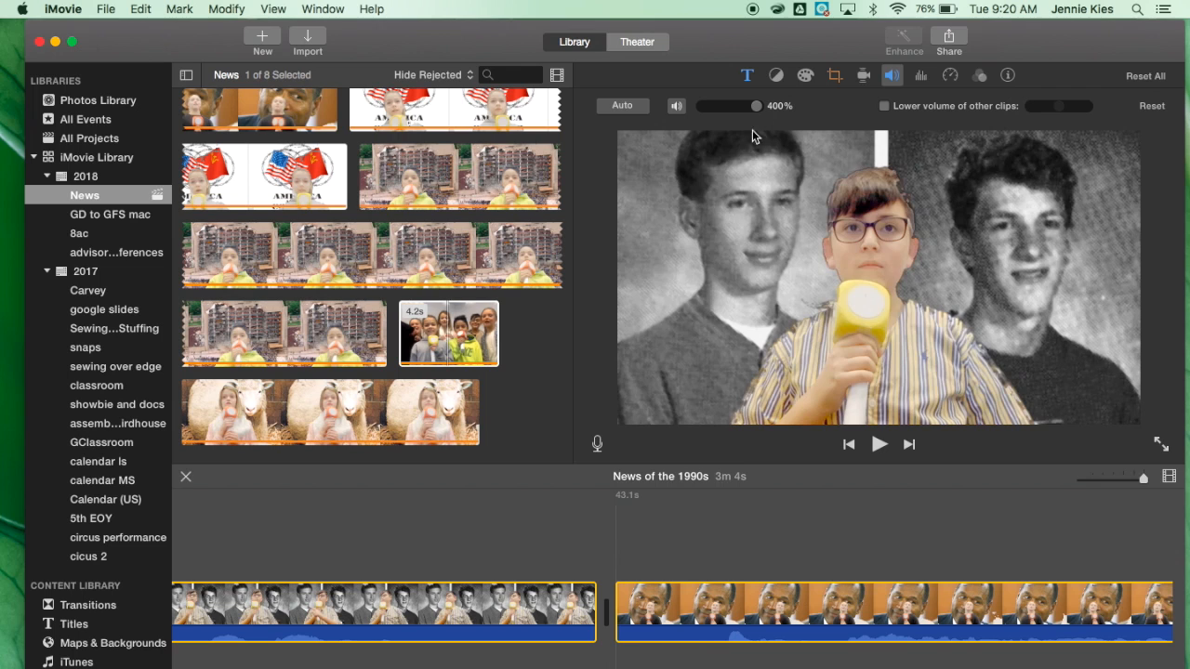
Play through the second news clip to find the pause to remove.
left_click(693, 641)
scroll(692, 648, "right", 5)
scroll(692, 648, "right", 5)
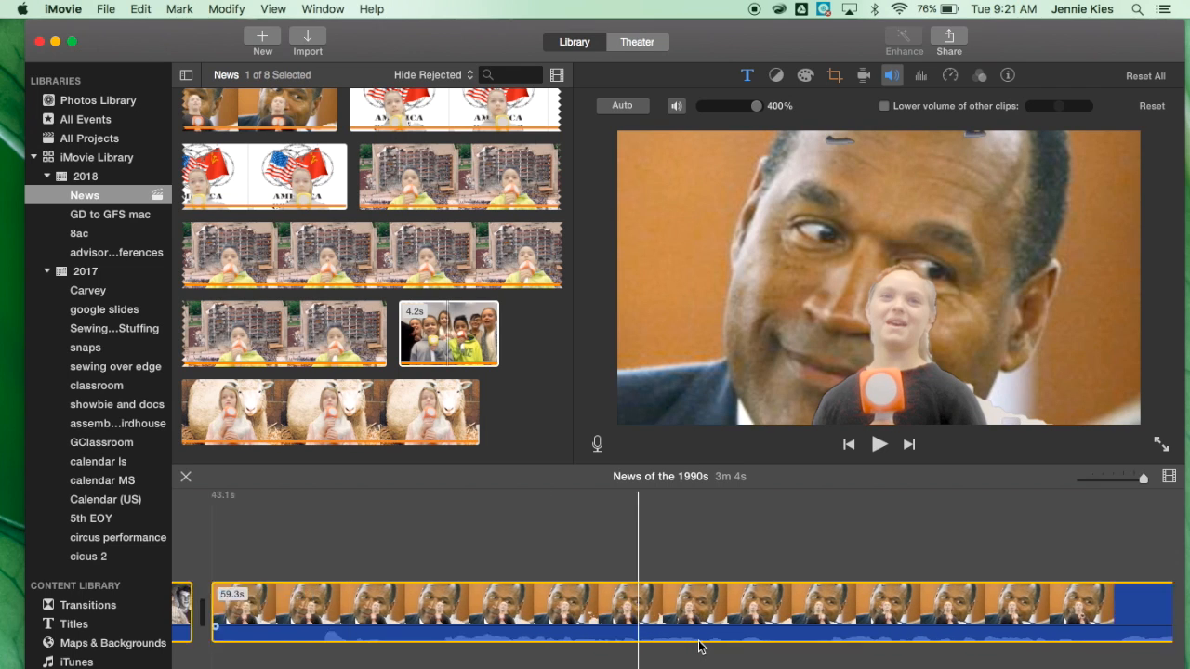
scroll(702, 648, "right", 3)
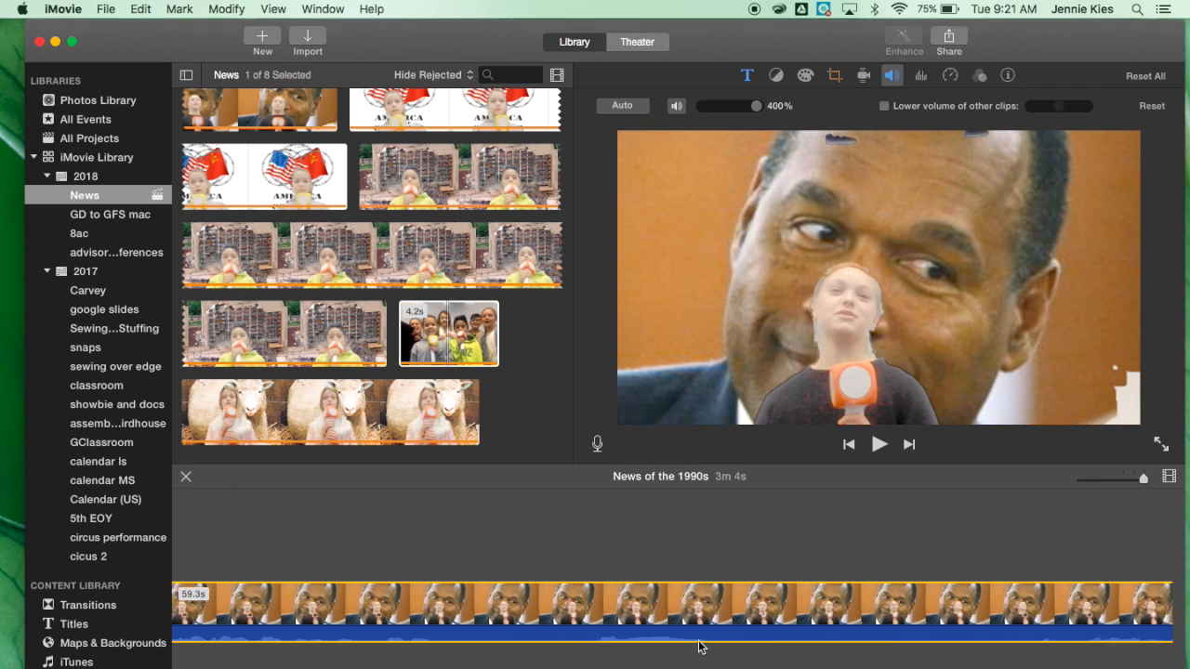
scroll(702, 648, "right", 2)
left_click(832, 536)
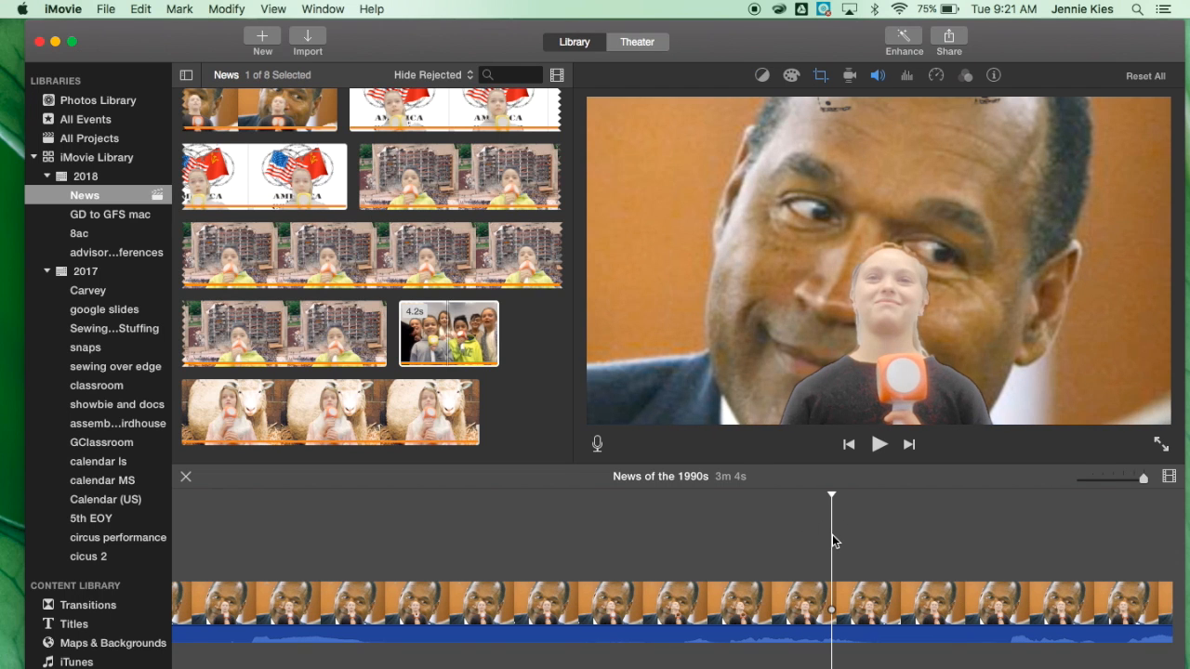
scroll(832, 535, "left", 20)
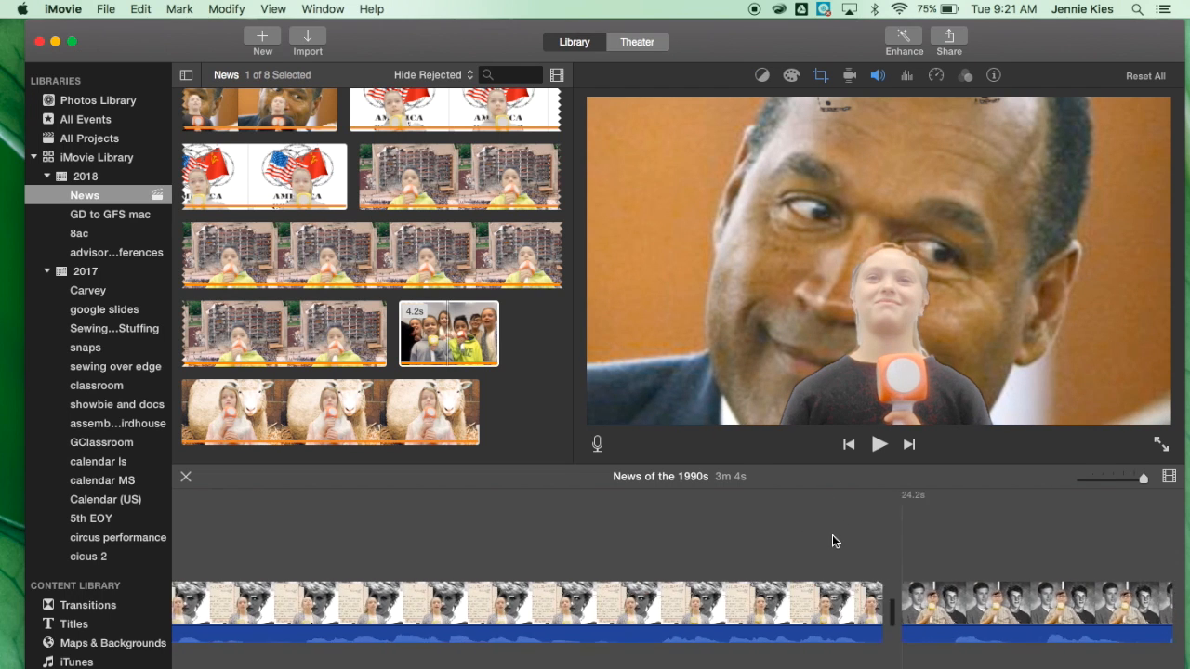
scroll(832, 536, "left", 15)
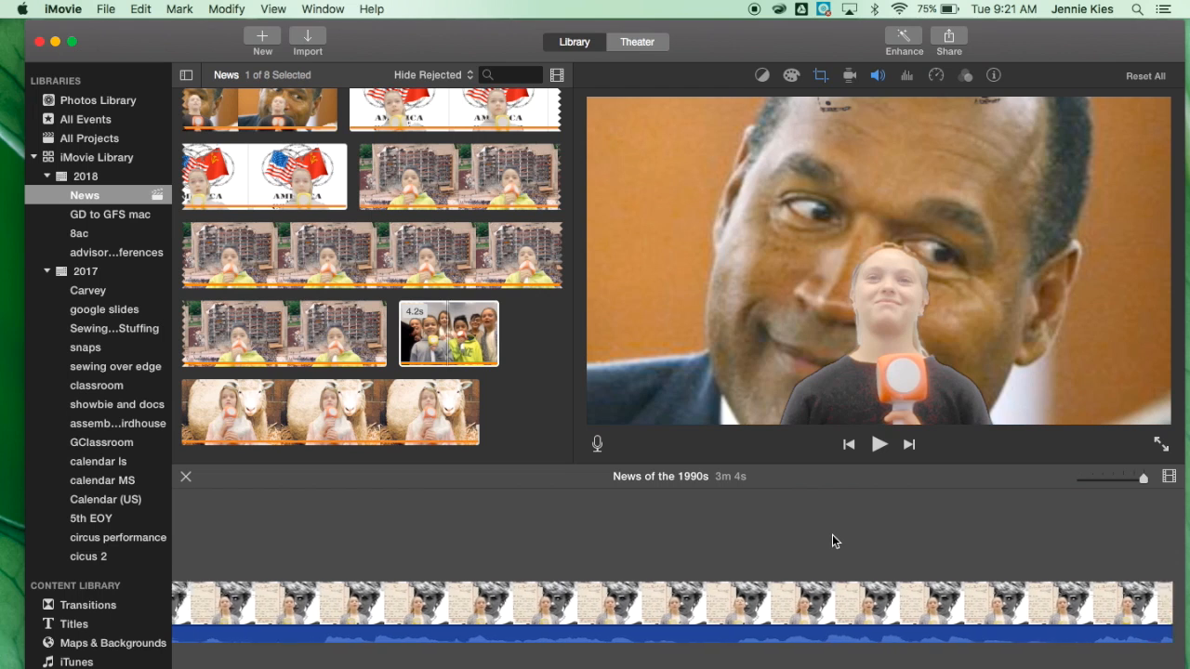
scroll(832, 541, "right", 15)
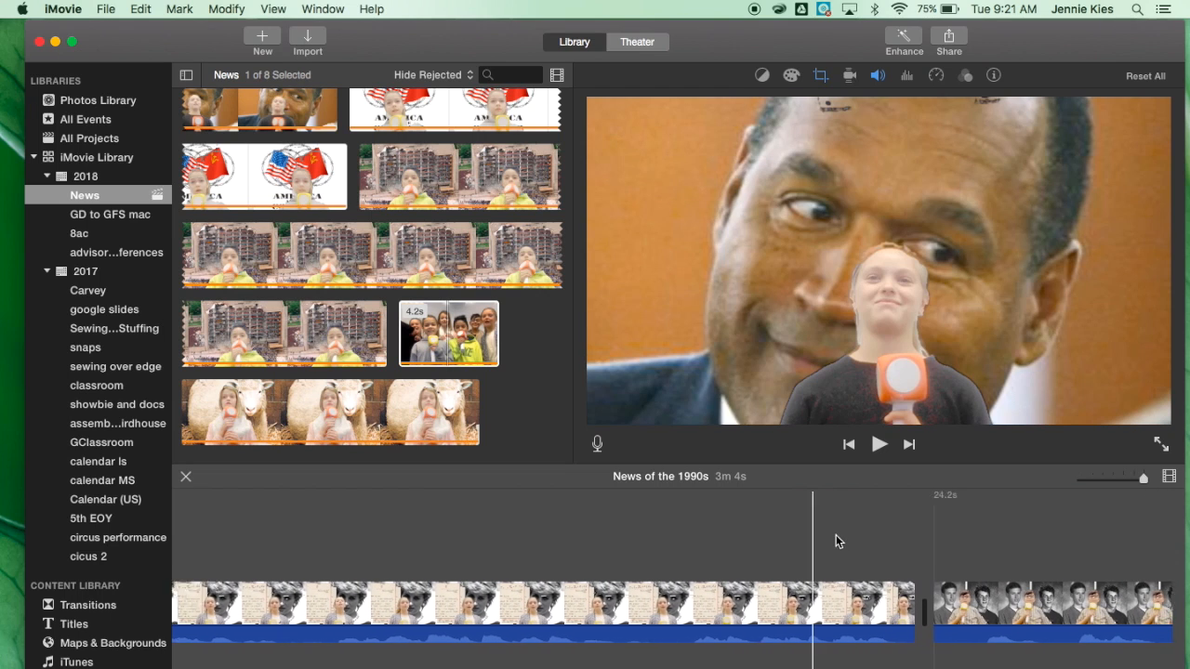
left_click(834, 540)
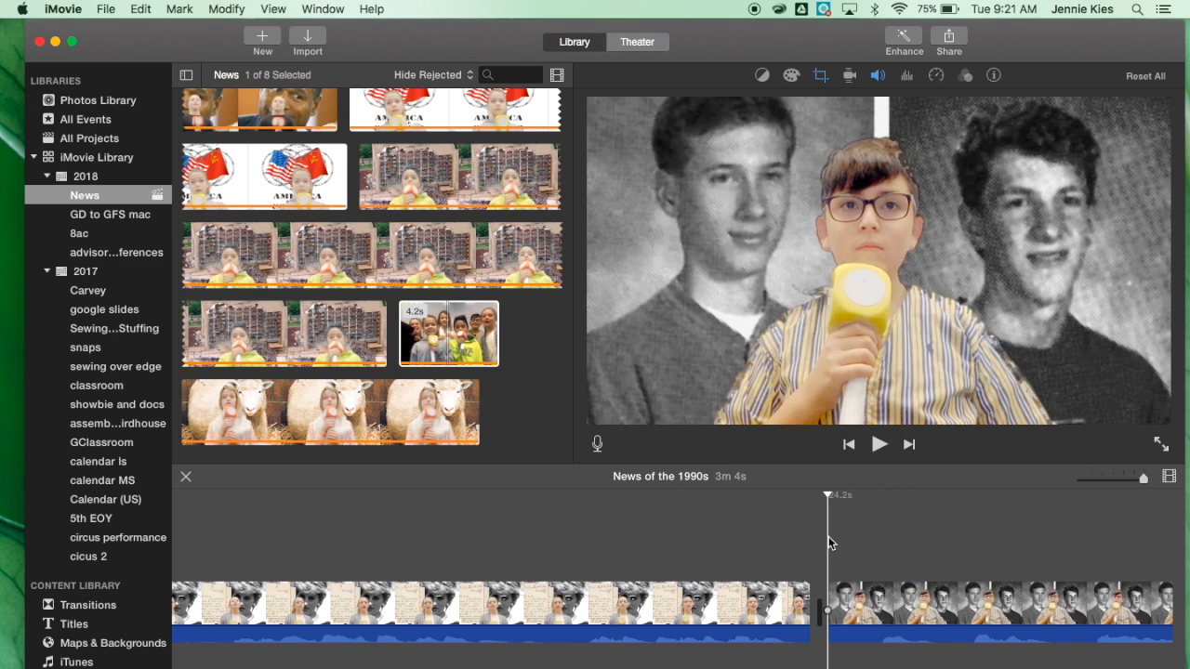
key("space")
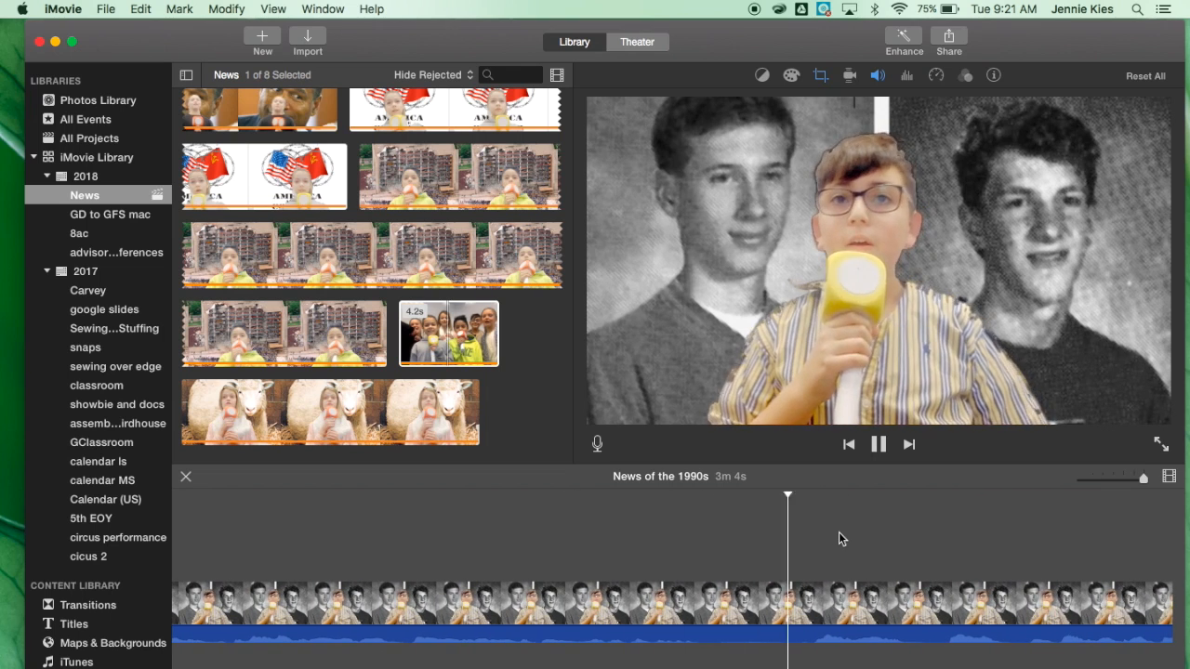
key("space")
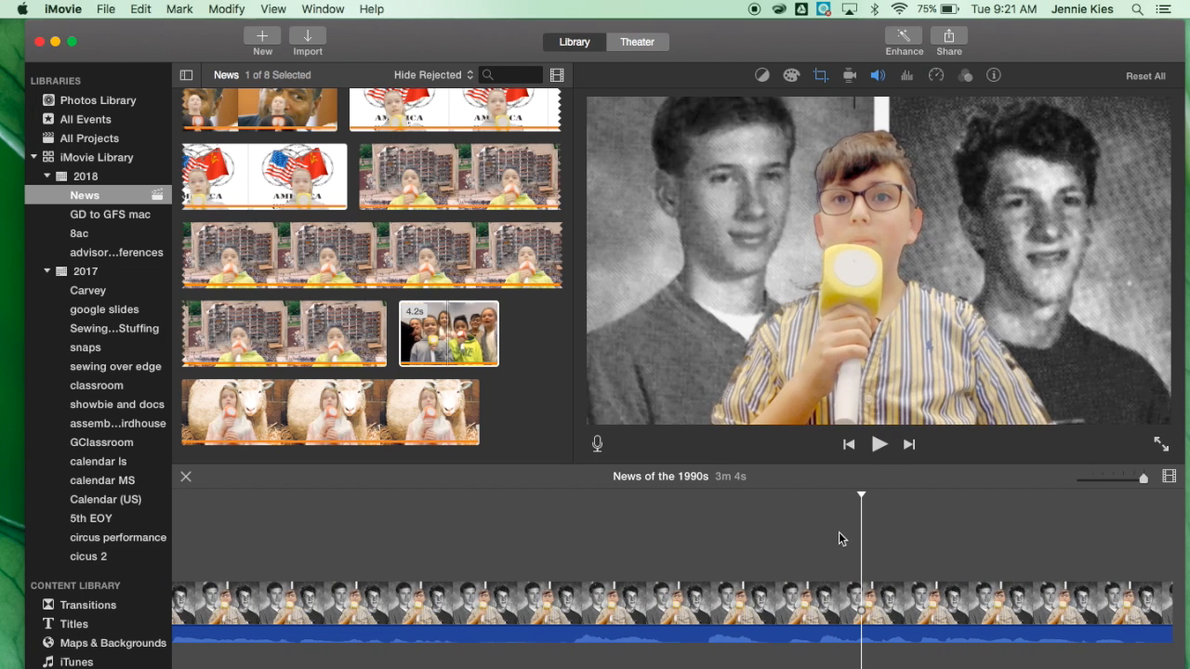
left_click(700, 603)
key("space")
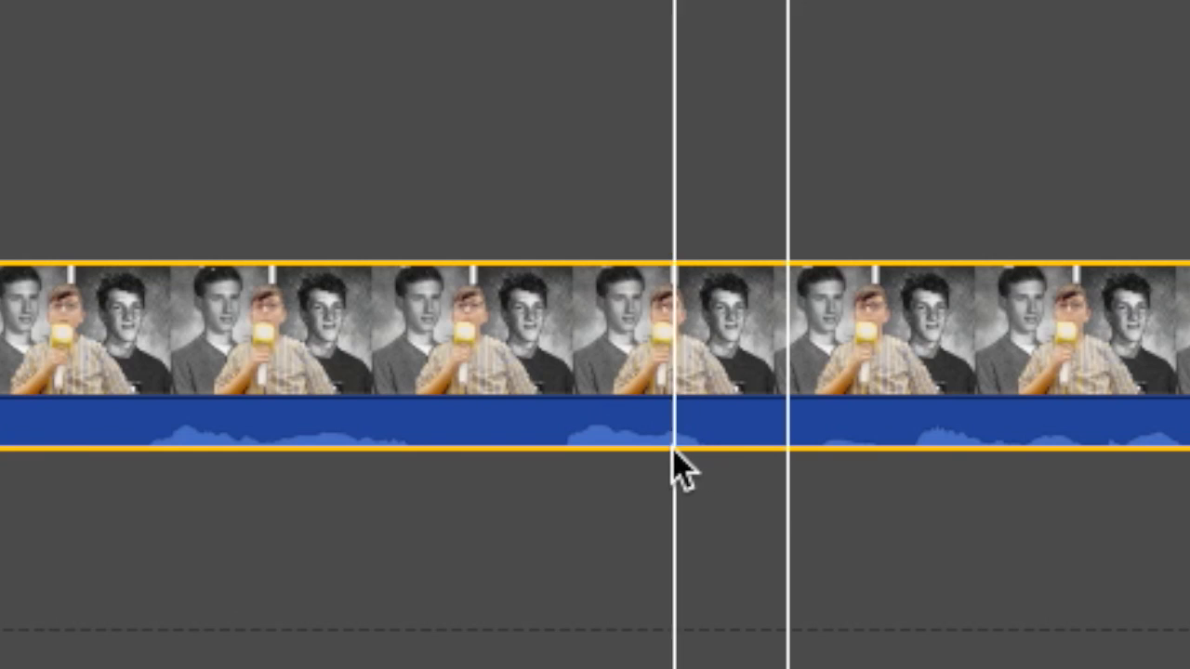
Split the second news clip twice and delete the 0.6 s segment between the two cuts.
left_click(522, 318)
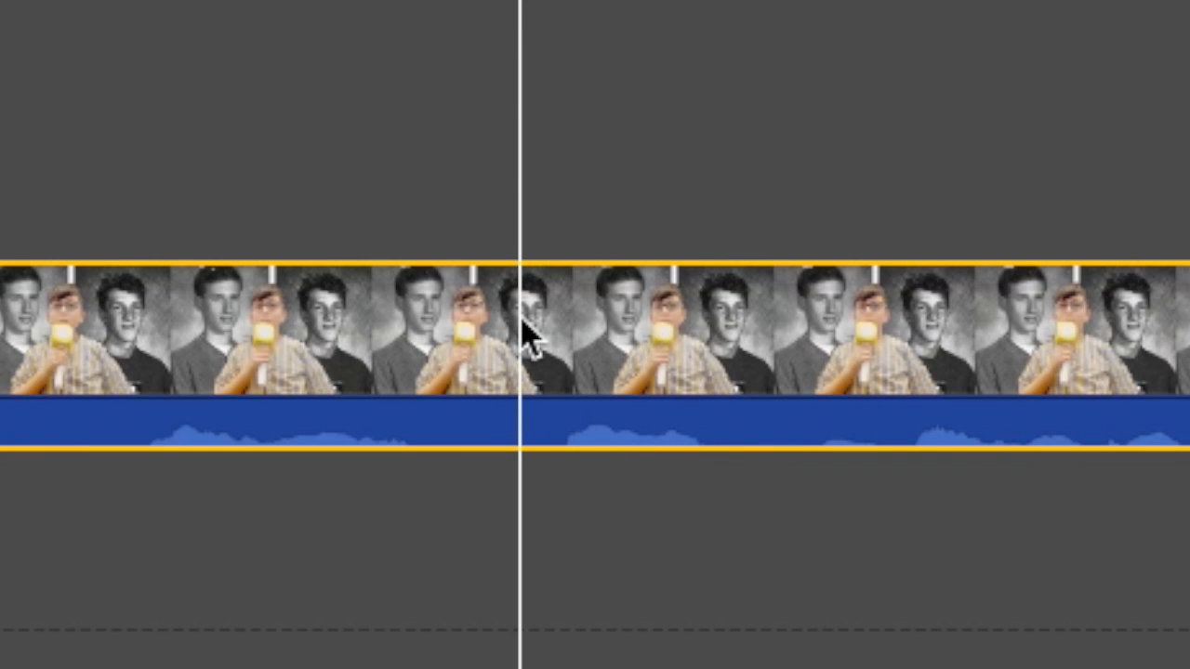
key("super+b")
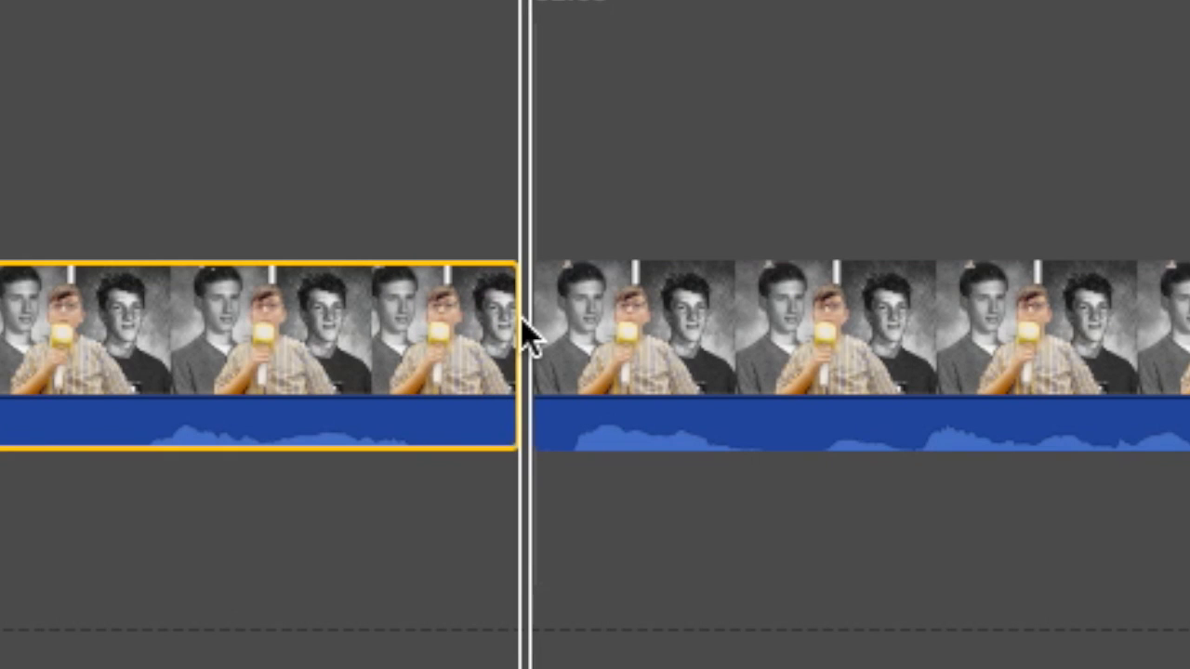
left_click(781, 325)
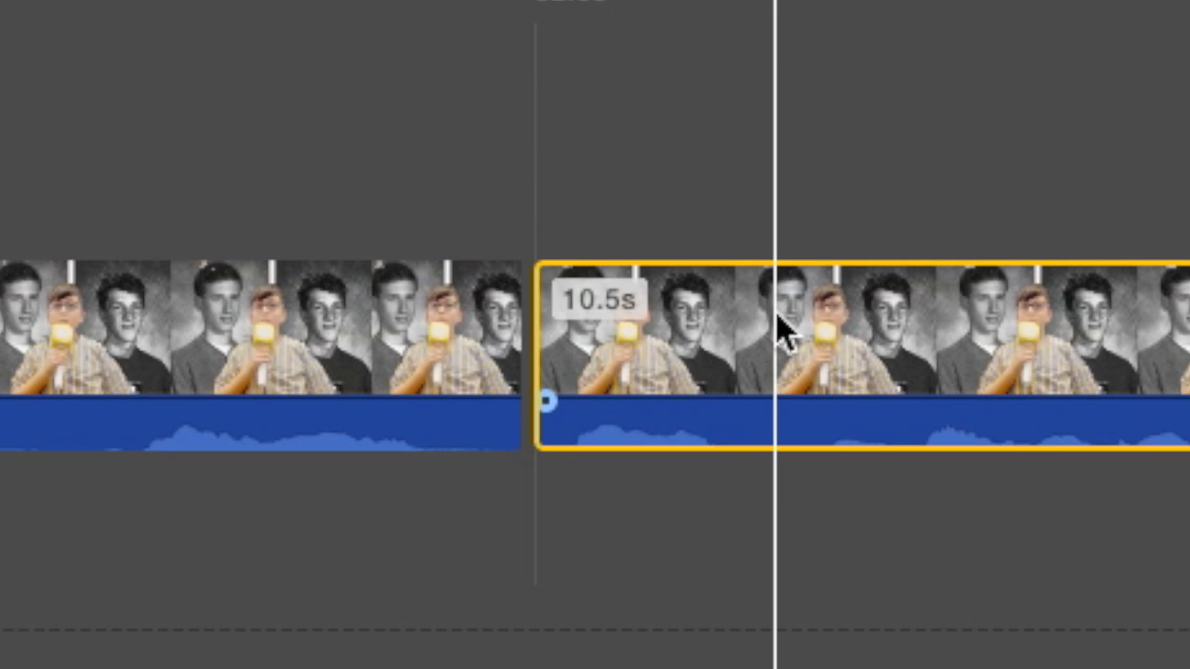
key("super+b")
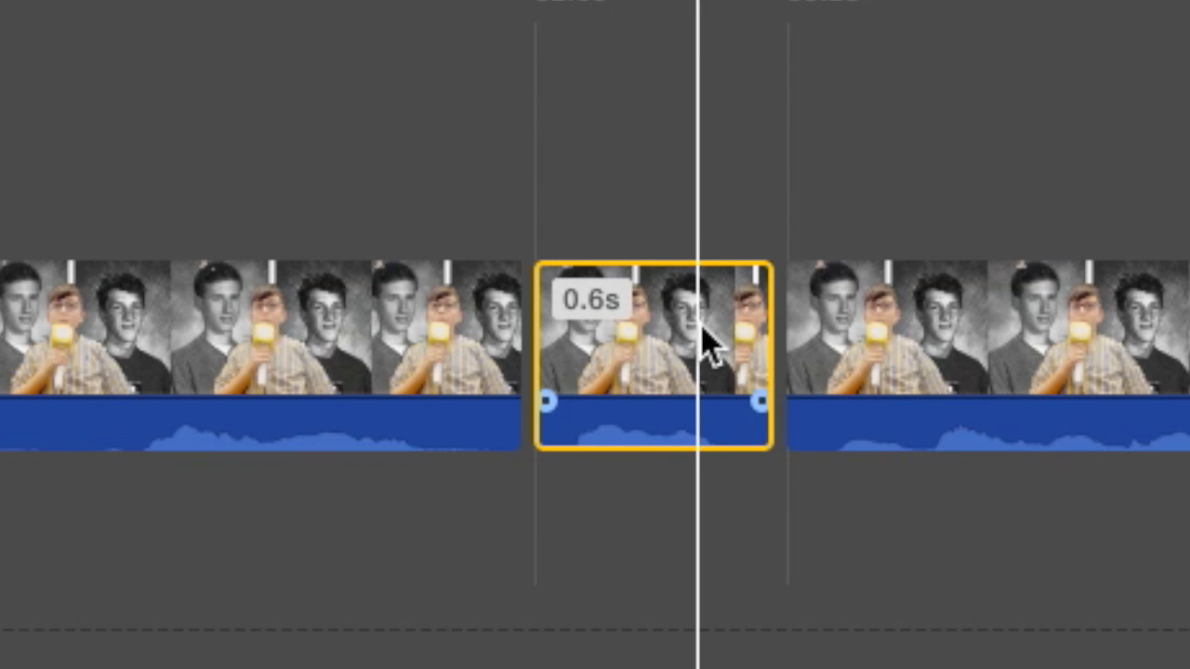
key("Delete")
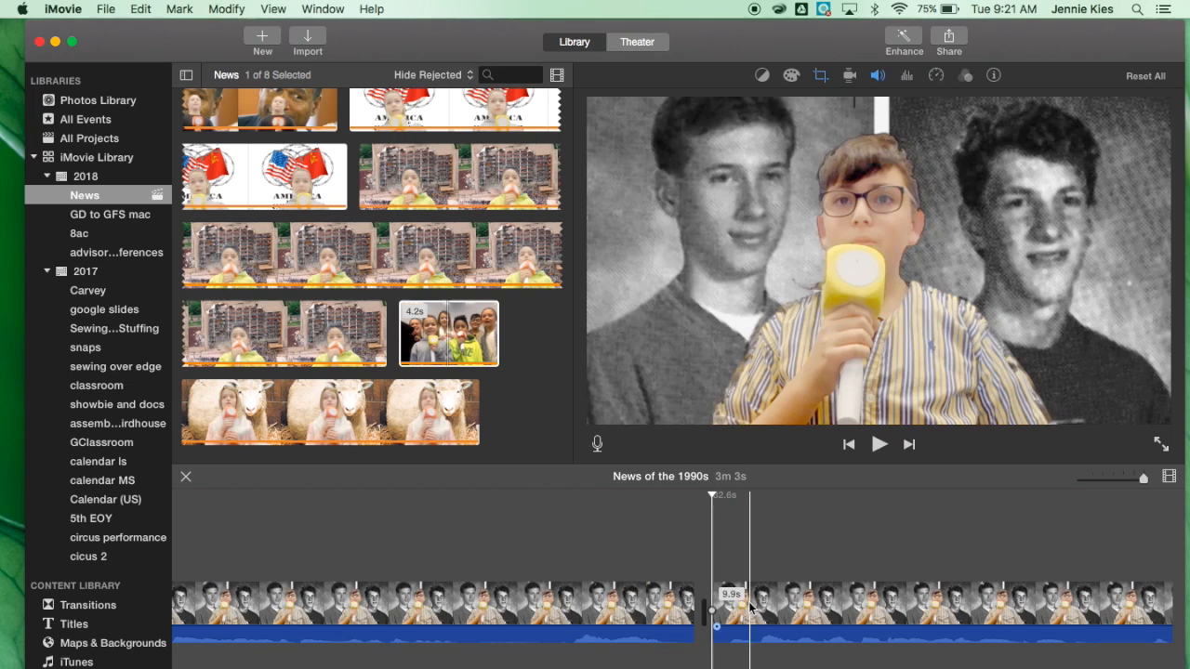
Play up to the third news clip, split it where the reporter begins and delete its opening segment.
key("space")
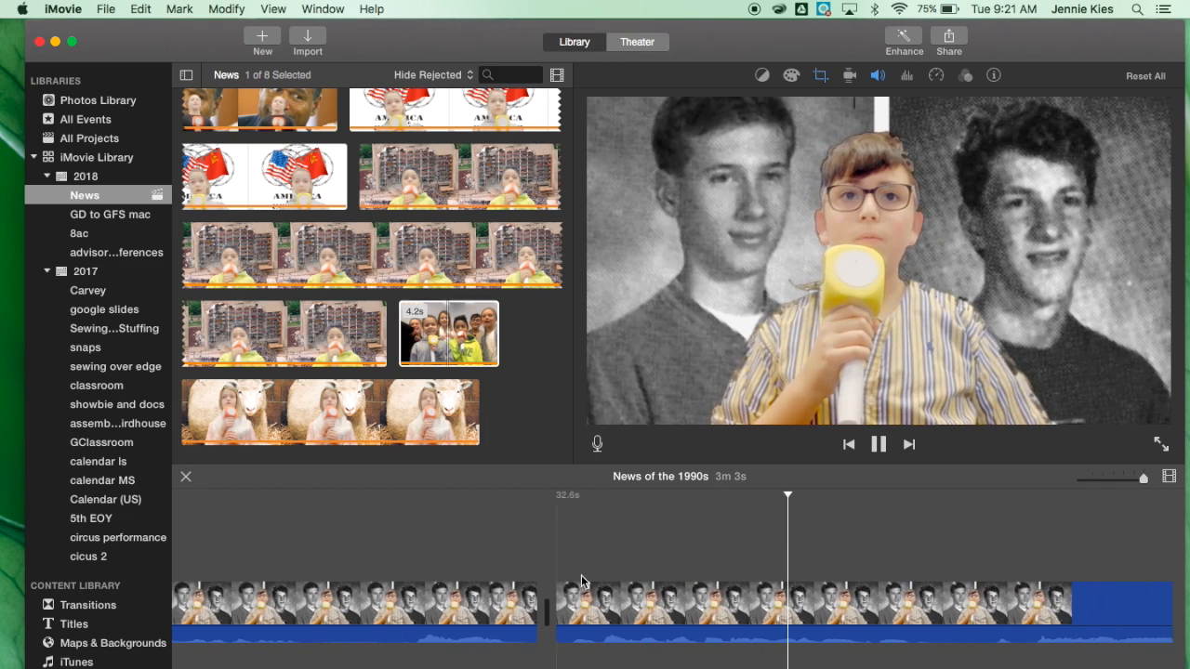
key("space")
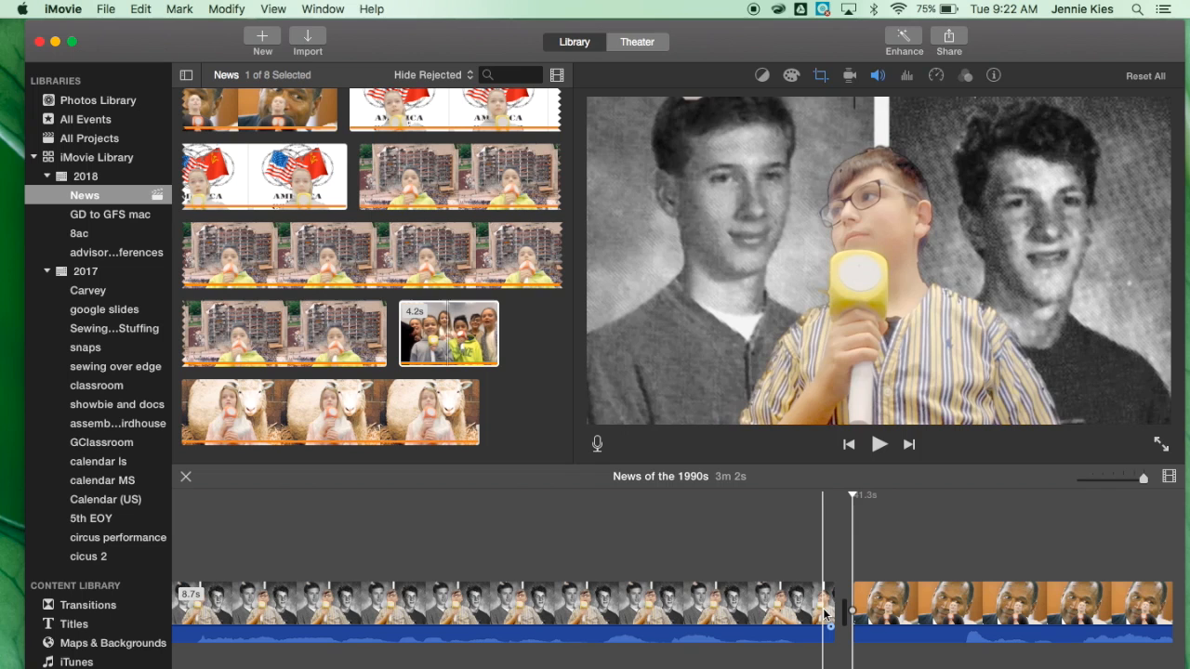
key("space")
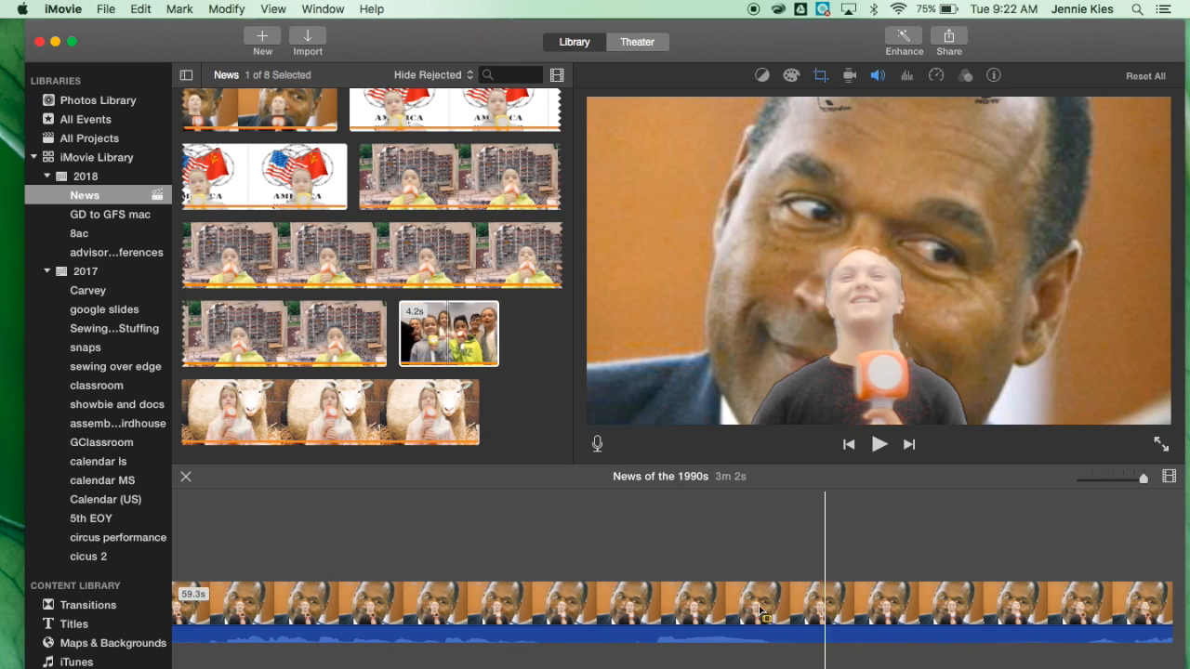
left_click(554, 601)
key("super+b")
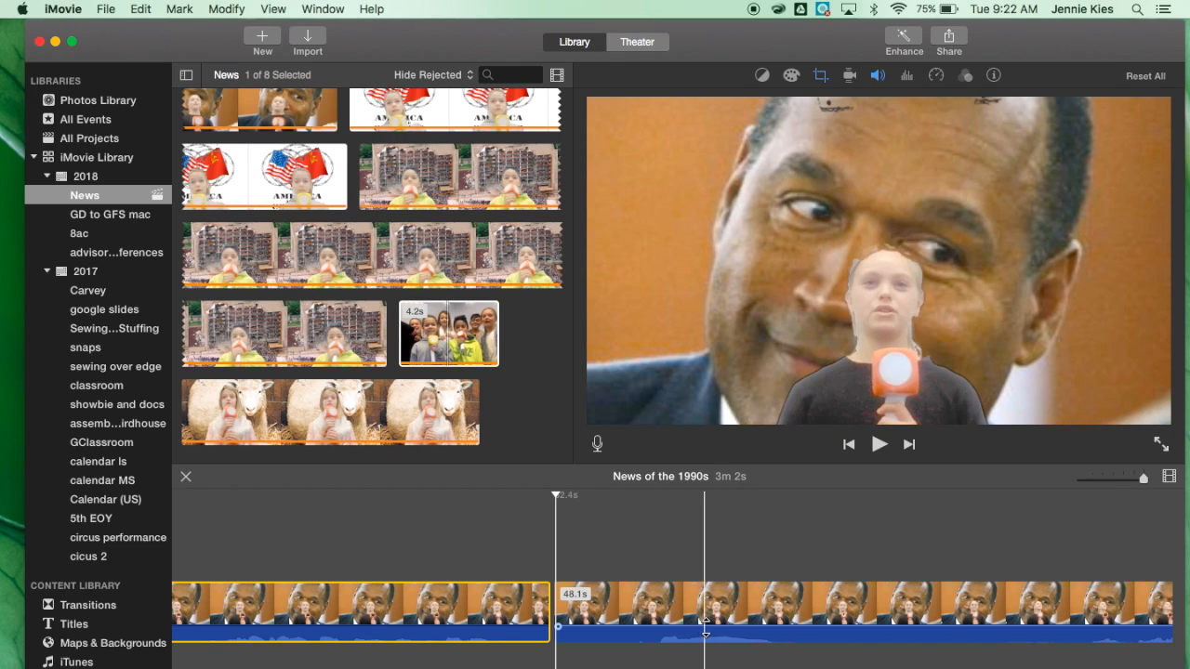
key("Delete")
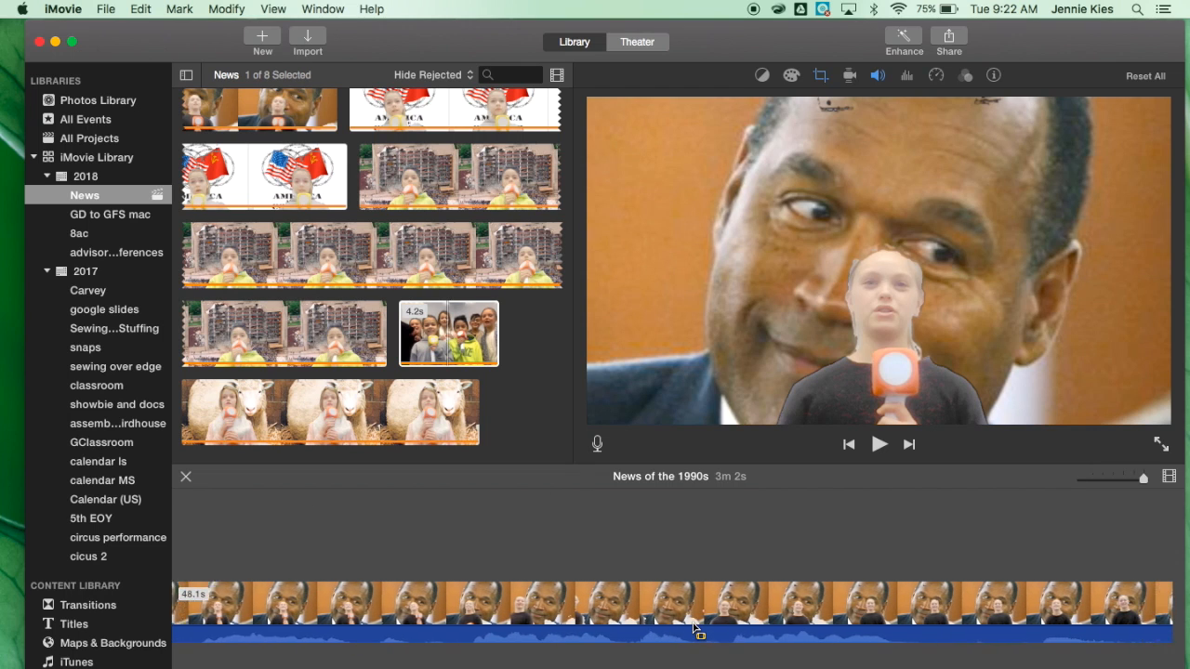
Split the third news clip about 22 s in and delete the segment before the cut.
key("space")
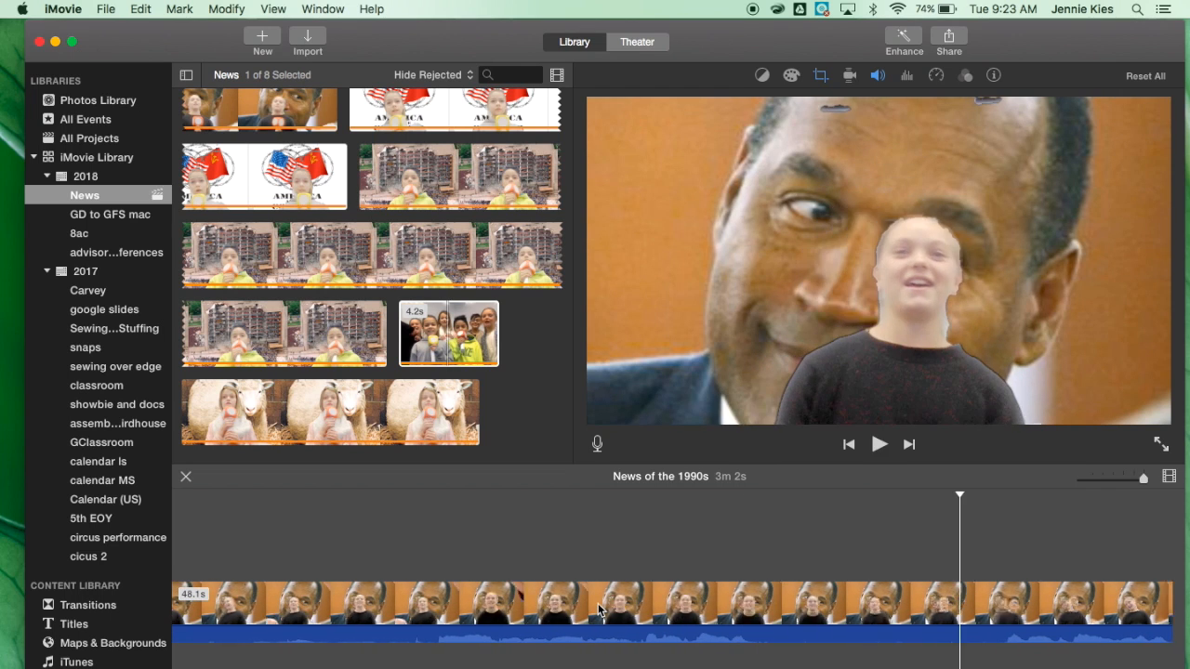
left_click(988, 606)
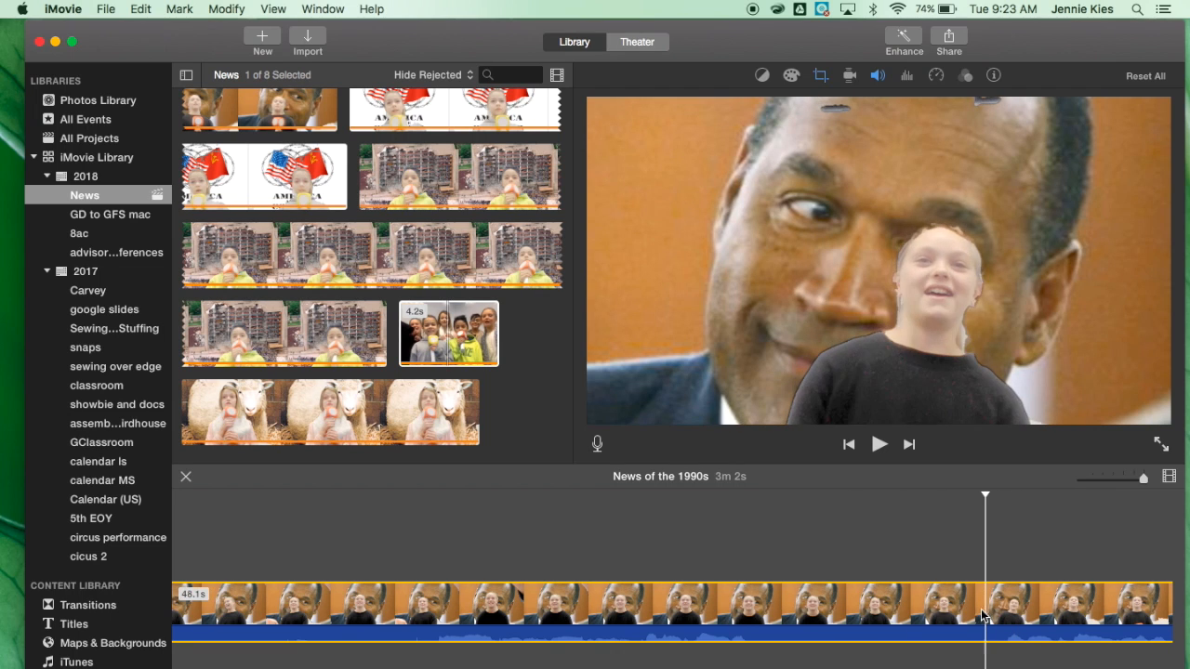
key("super+b")
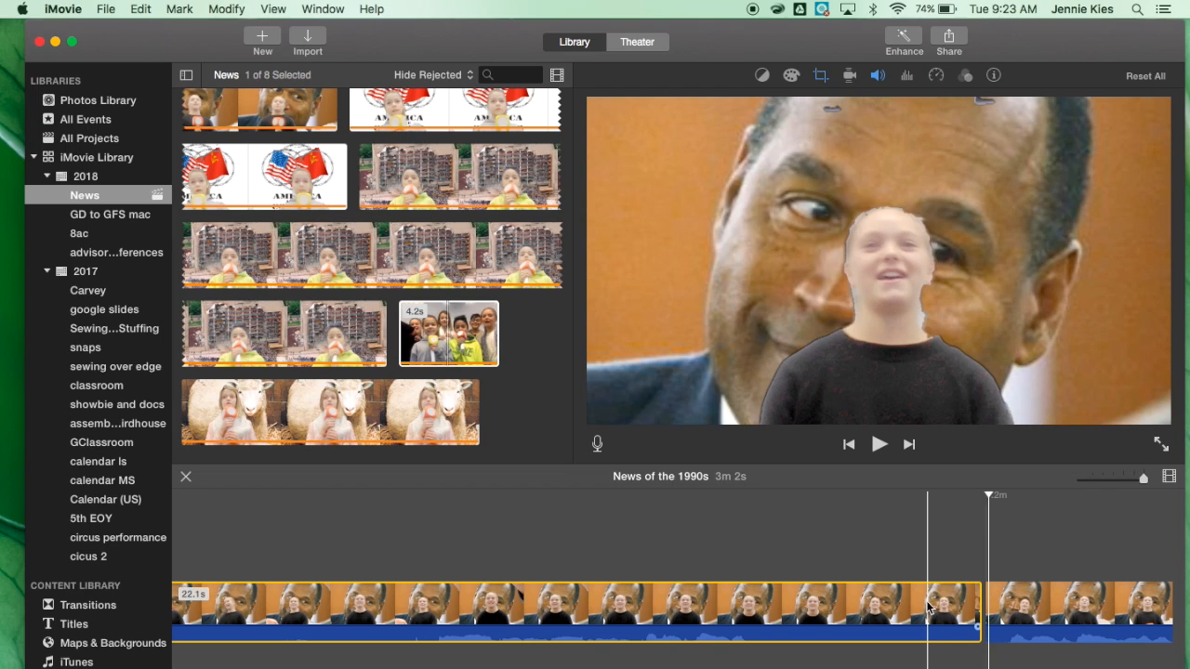
key("Delete")
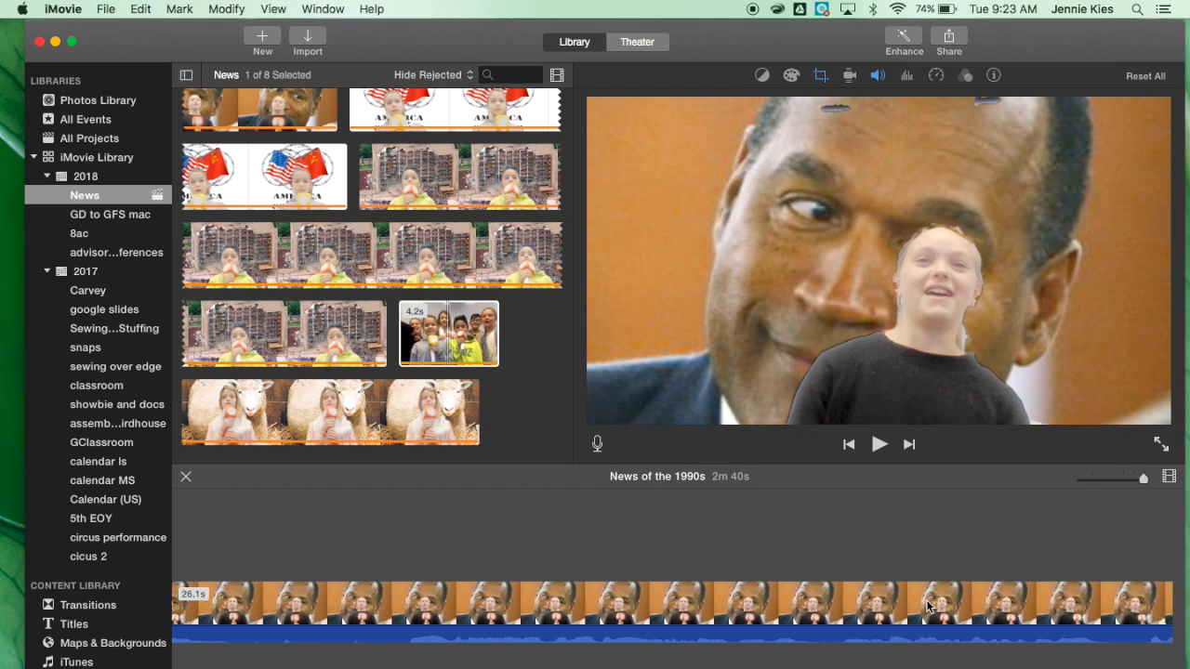
Play back the timeline around the trimmed third news clip and the following clip.
scroll(926, 606, "left", 8)
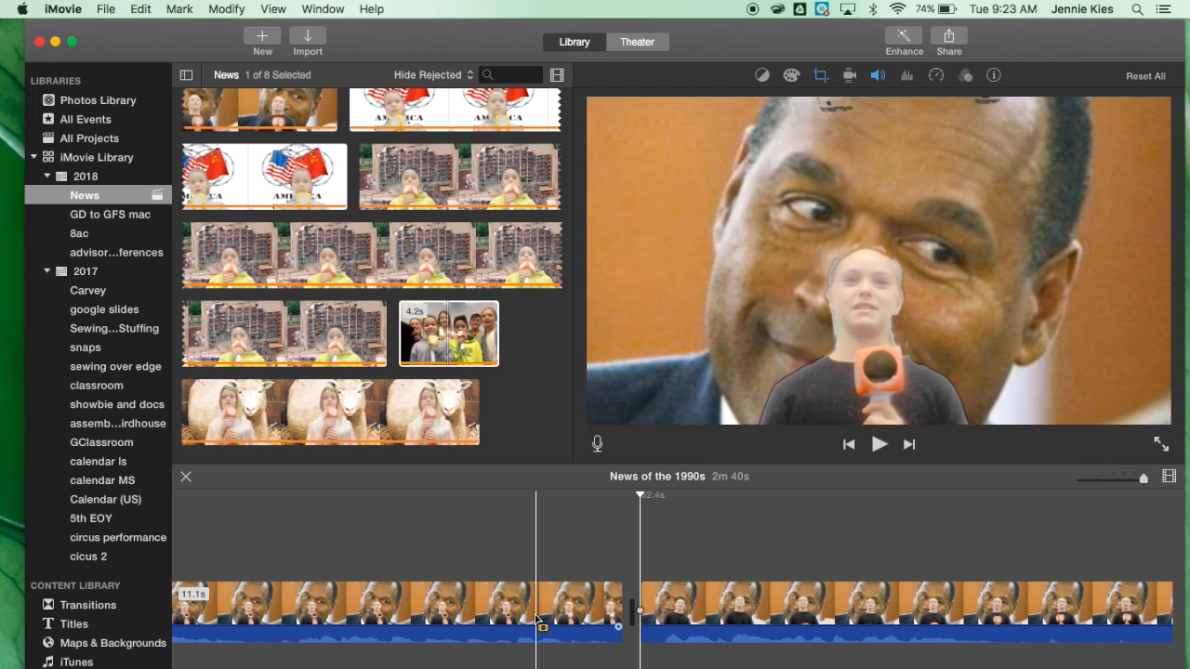
key("space")
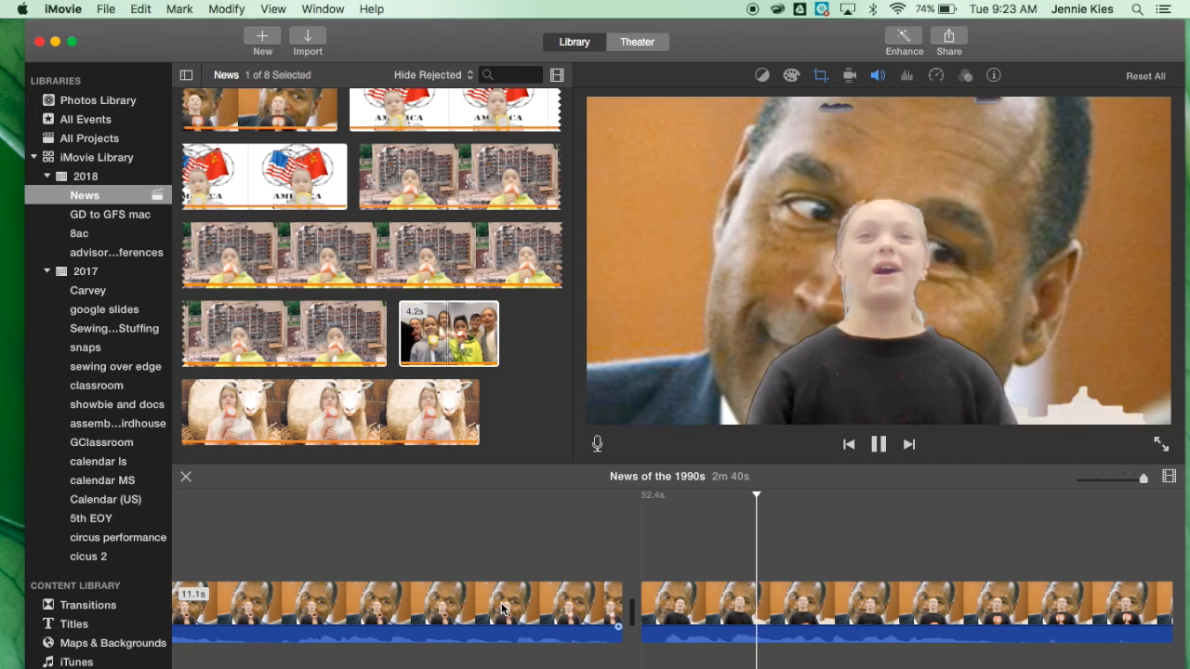
scroll(502, 610, "right", 3)
scroll(503, 610, "right", 3)
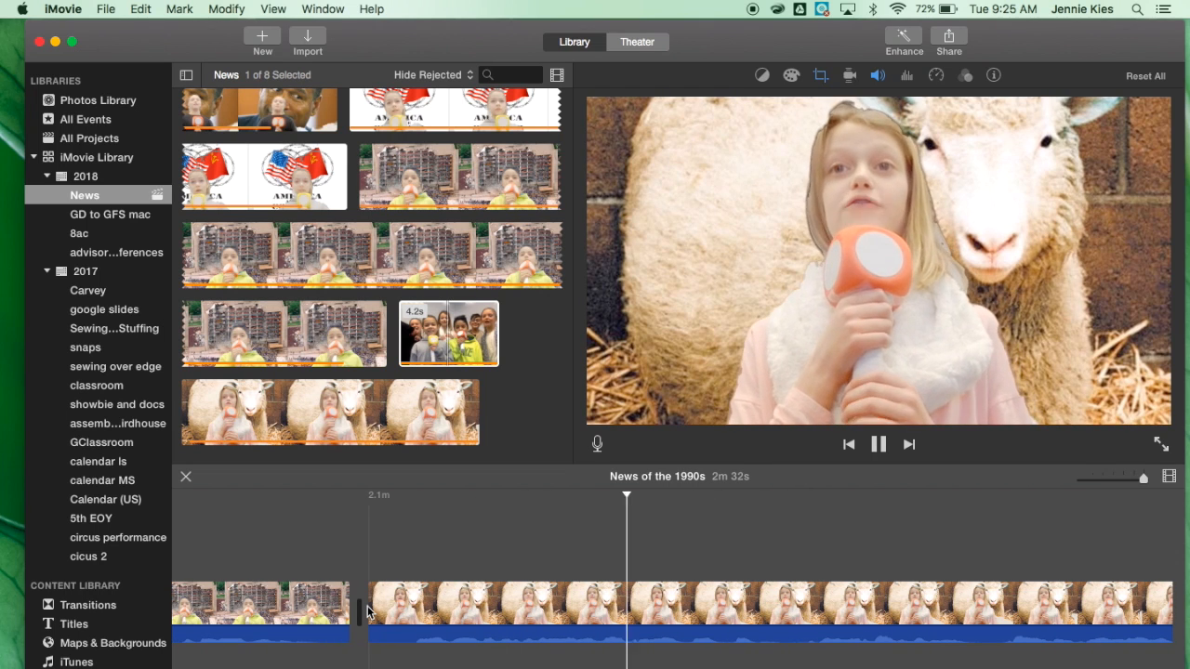
key("space")
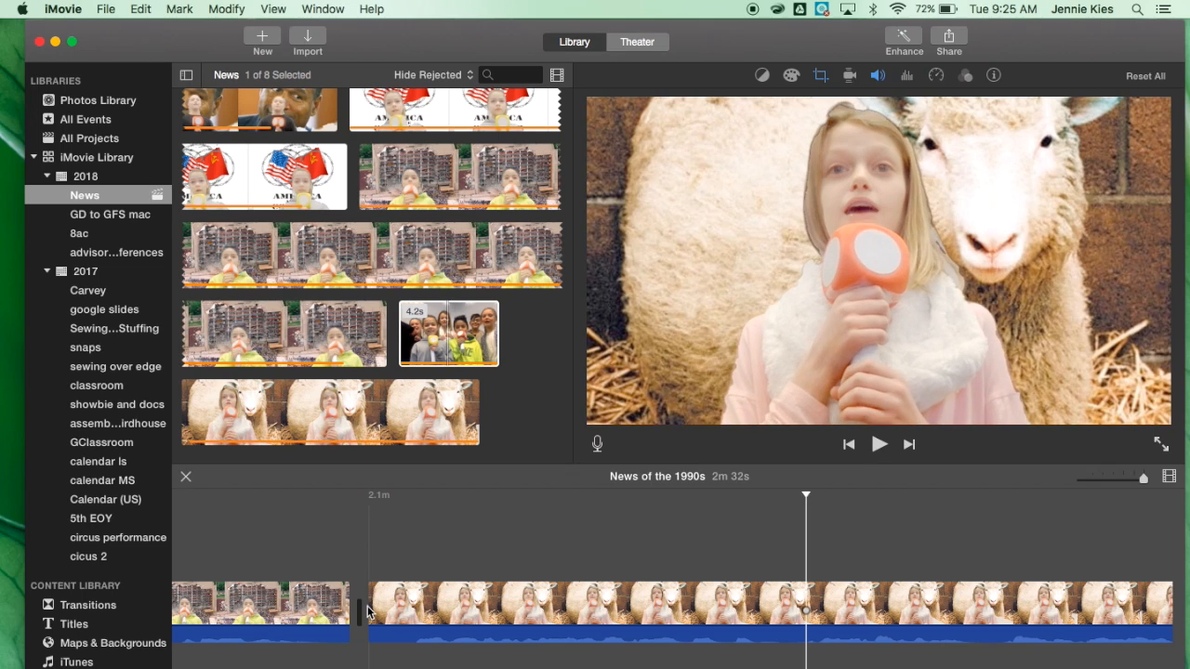
Move the sheep news clip earlier in the timeline so it follows the first news clip.
left_click(483, 613)
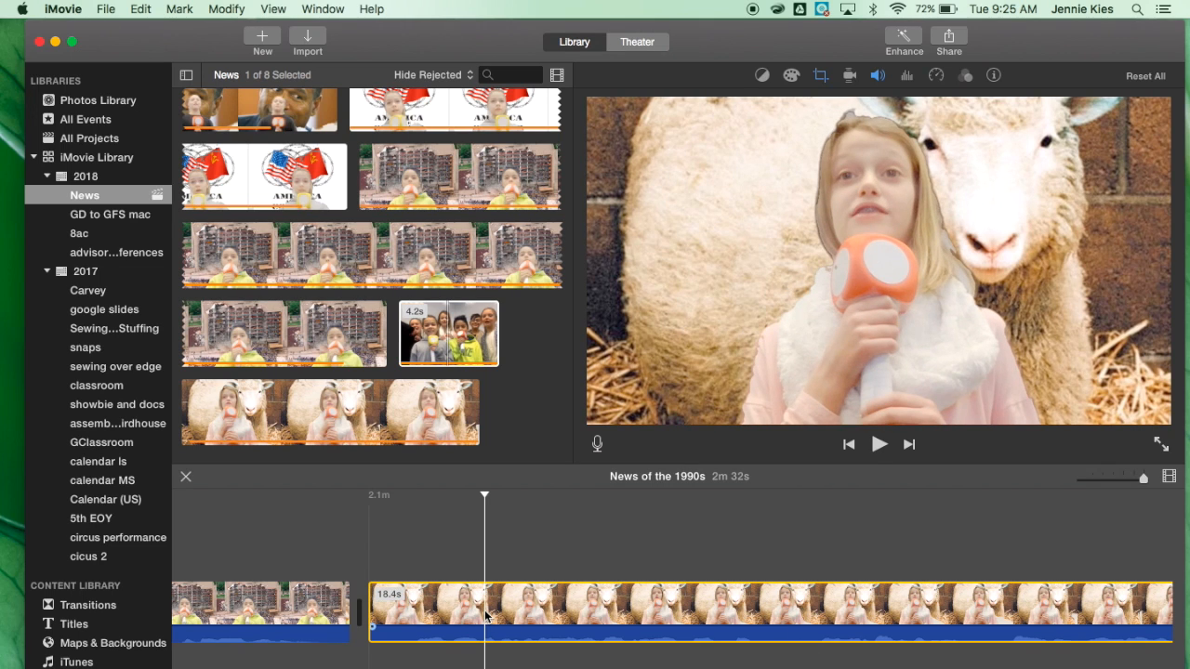
left_click(1096, 479)
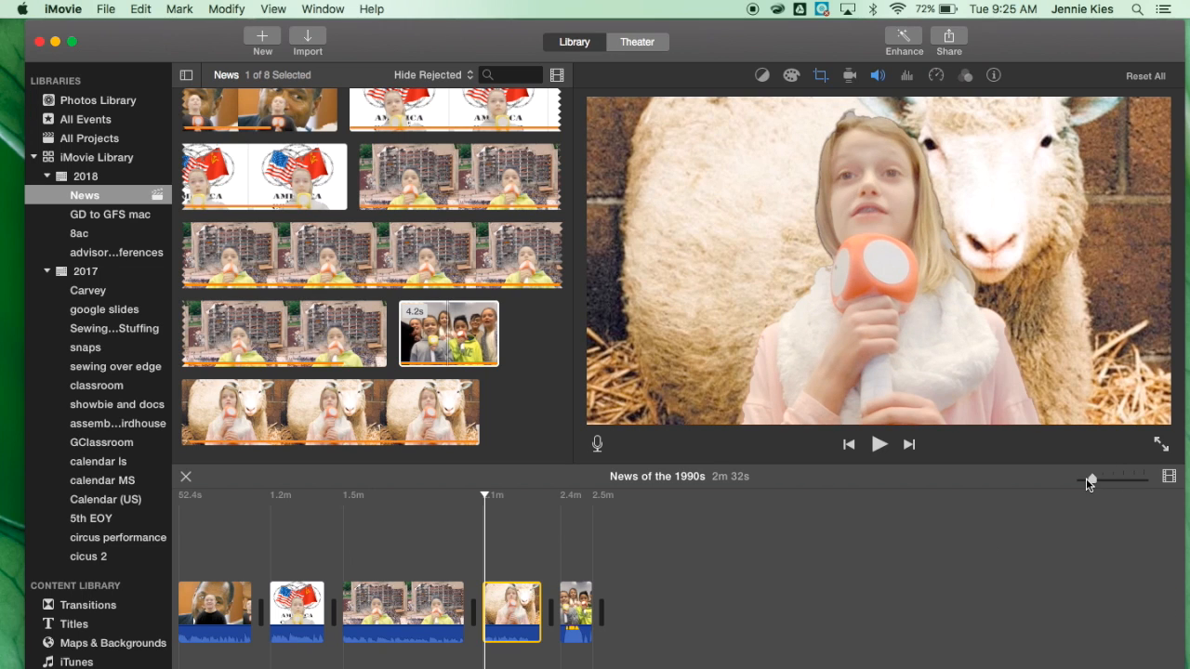
left_click_drag(1089, 481, 1078, 482)
scroll(717, 601, "left", 5)
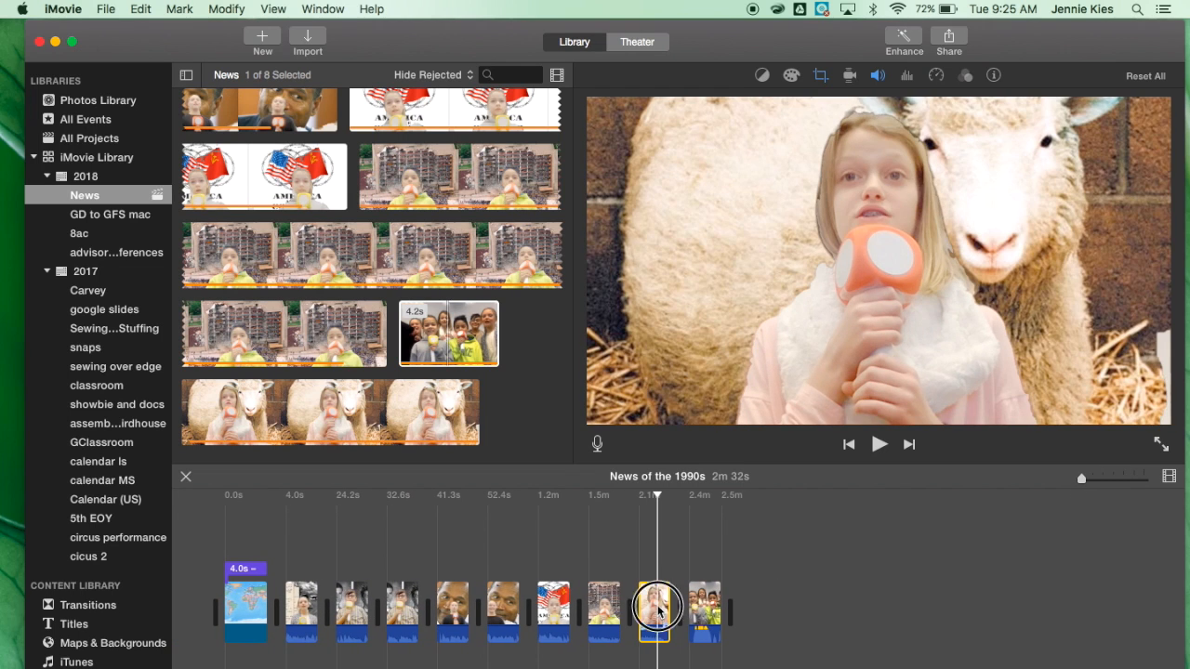
left_click_drag(619, 595, 352, 609)
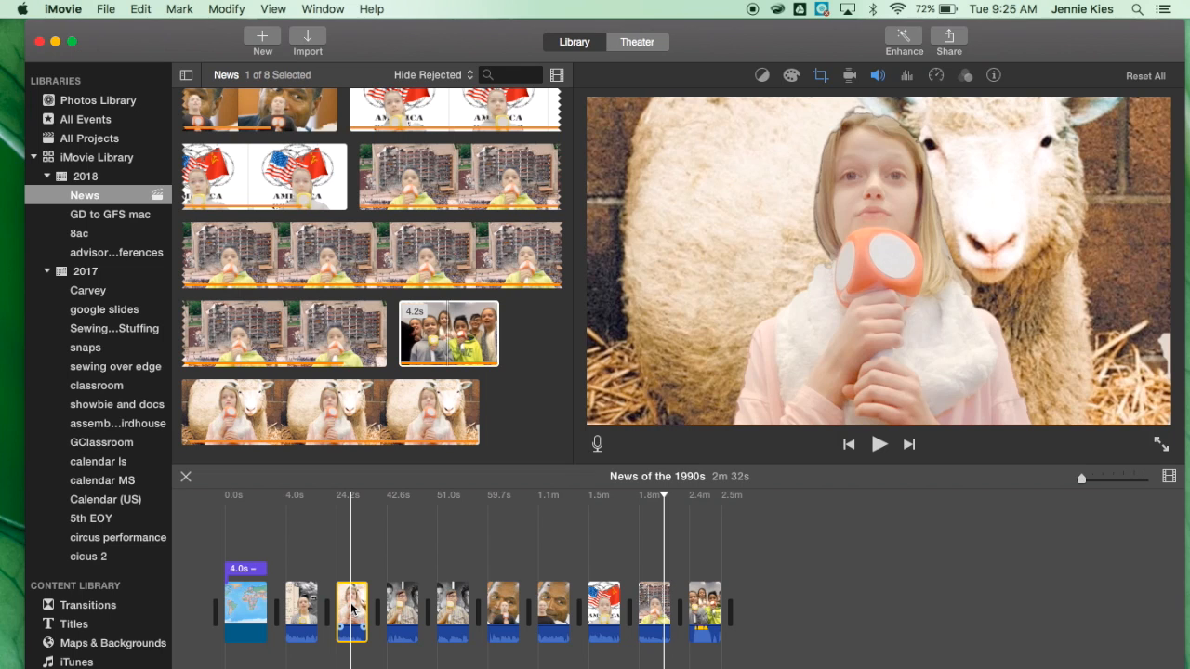
Play back and scroll through the reordered timeline to review the clips.
left_click_drag(1083, 485, 1124, 478)
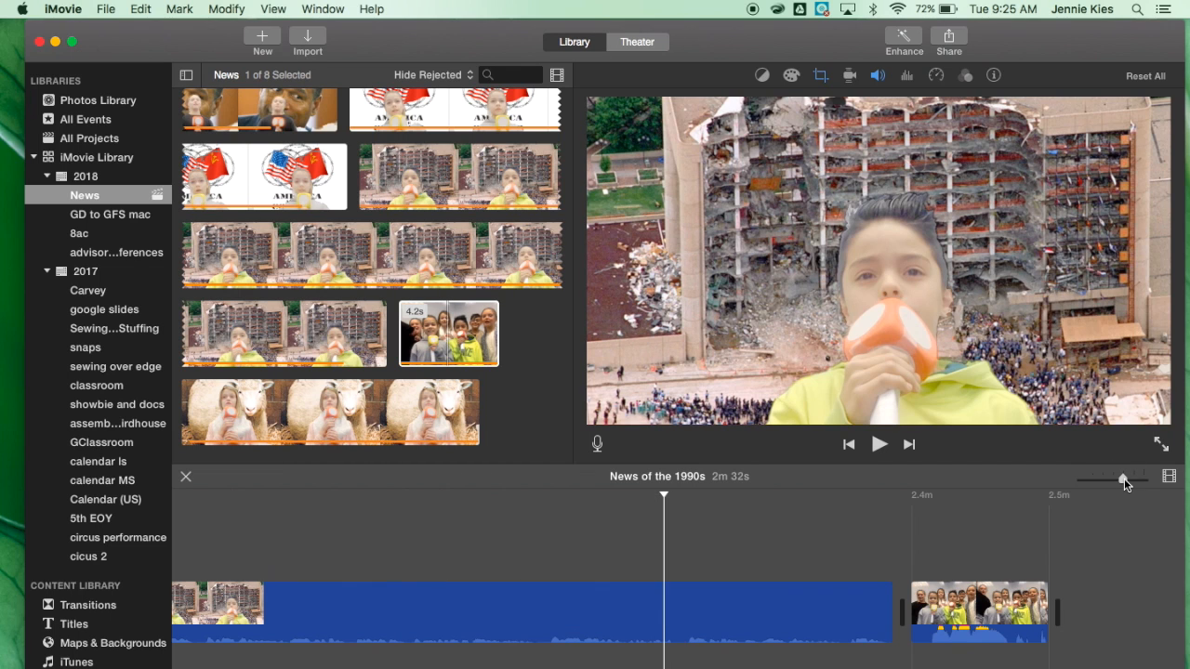
scroll(821, 576, "left", 15)
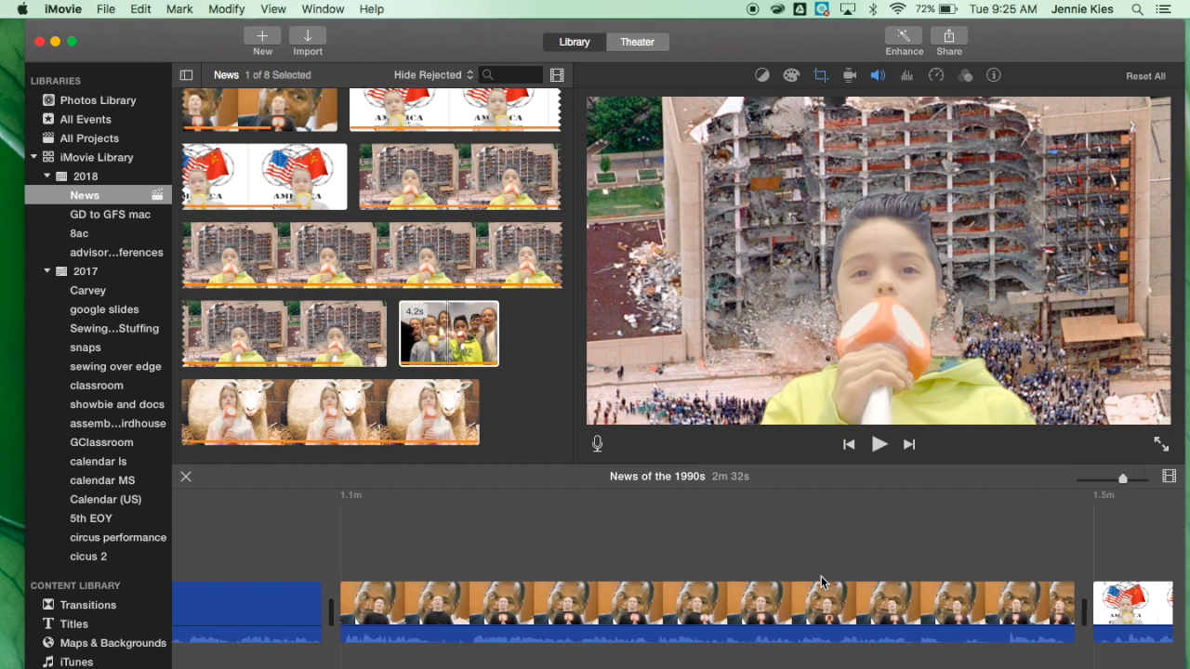
scroll(821, 576, "right", 10)
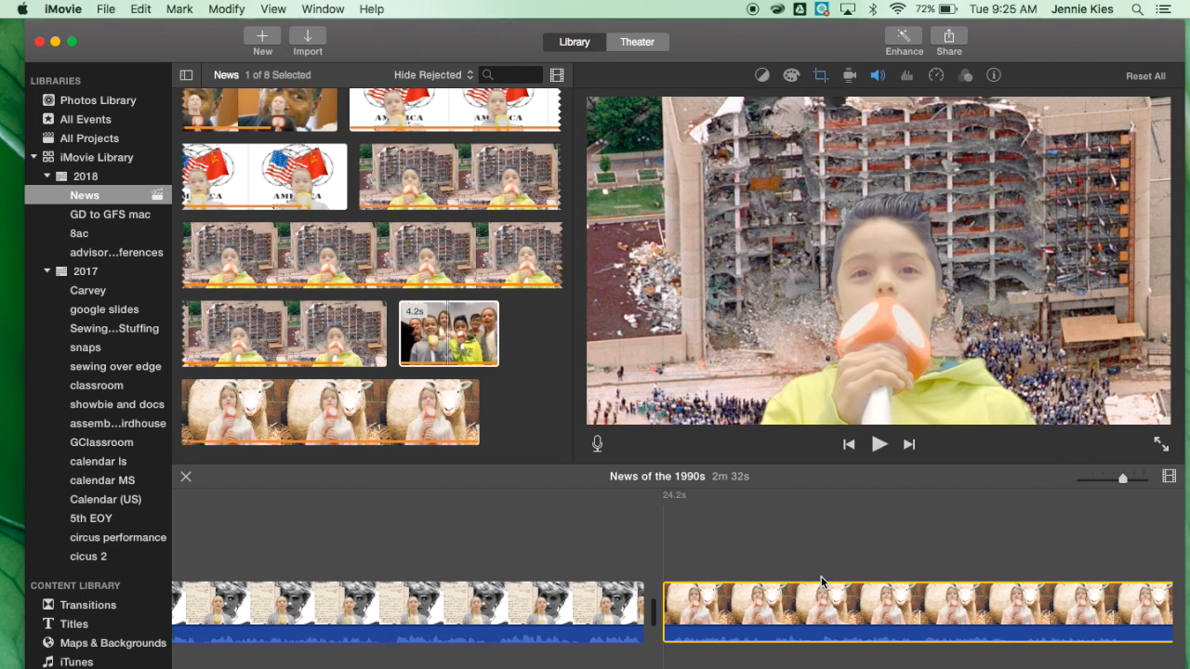
key("space")
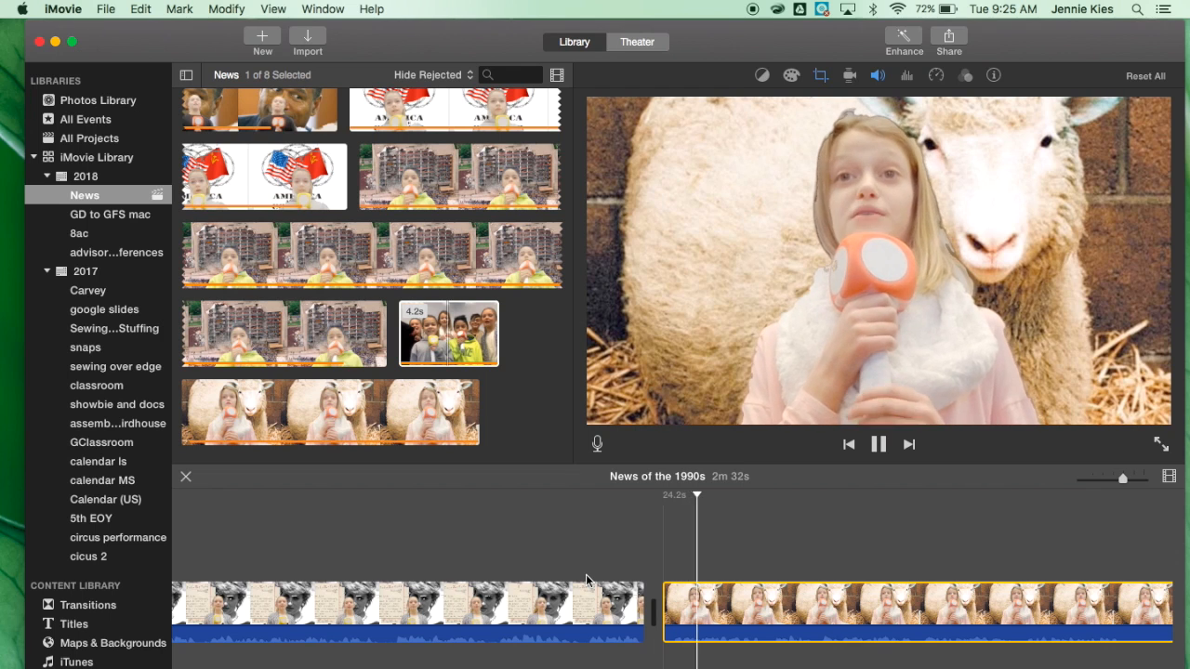
scroll(585, 574, "right", 2)
scroll(586, 574, "right", 5)
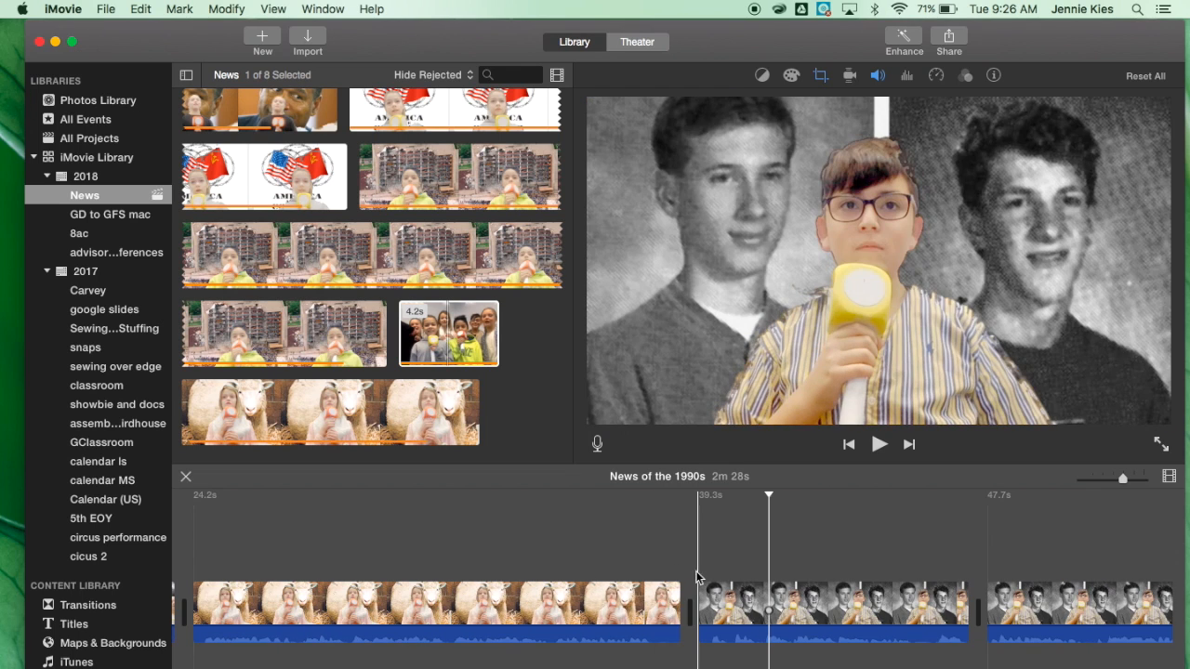
scroll(698, 571, "right", 20)
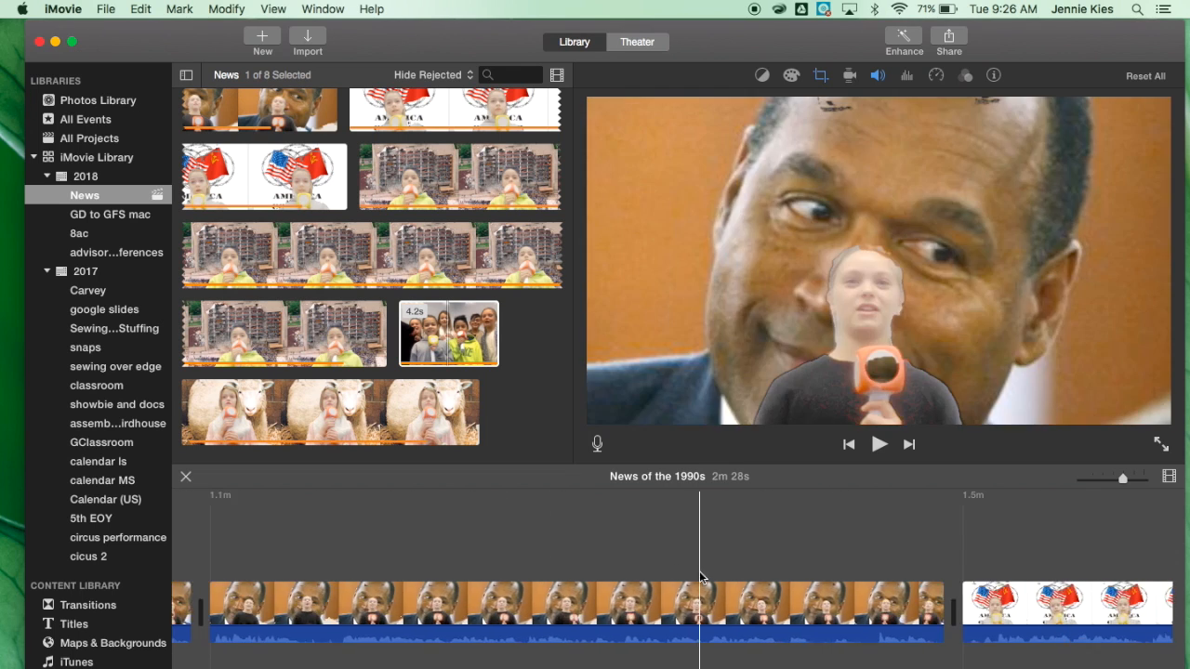
scroll(707, 574, "right", 10)
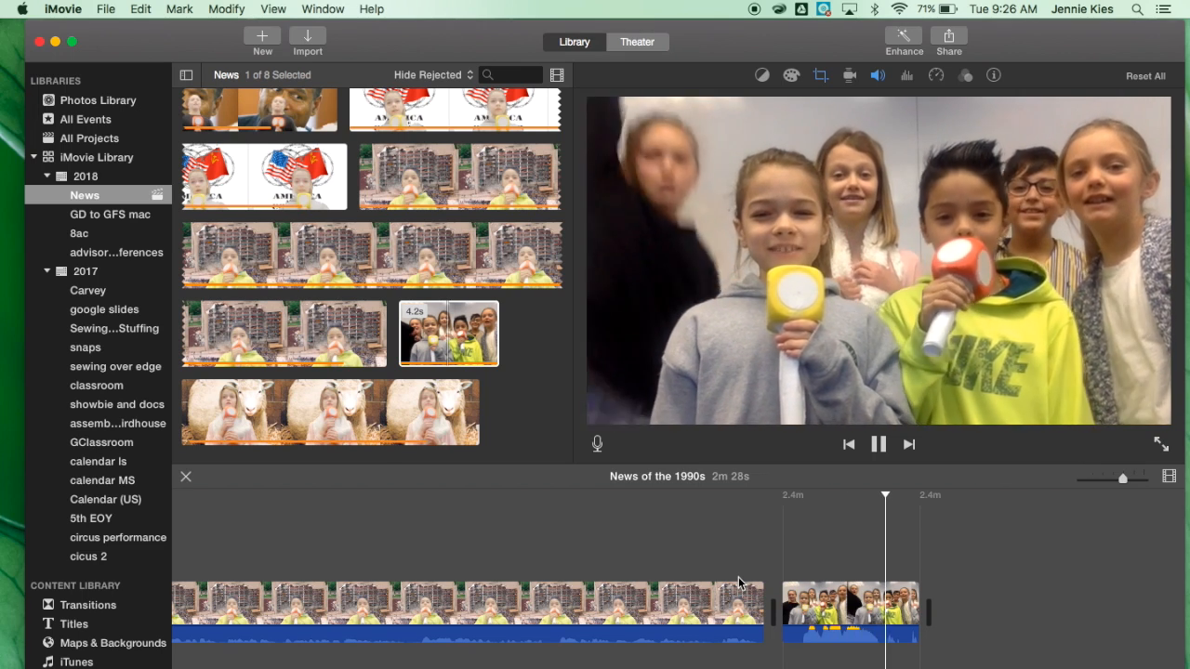
scroll(696, 662, "right", 10)
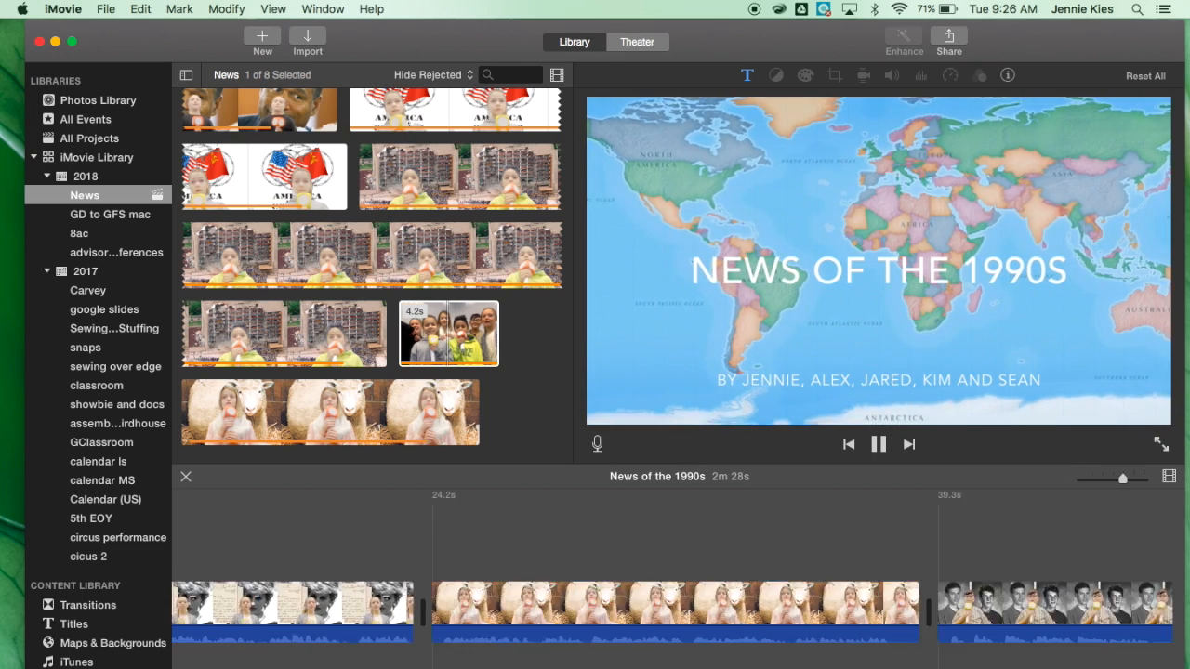
key("space")
scroll(672, 604, "right", 20)
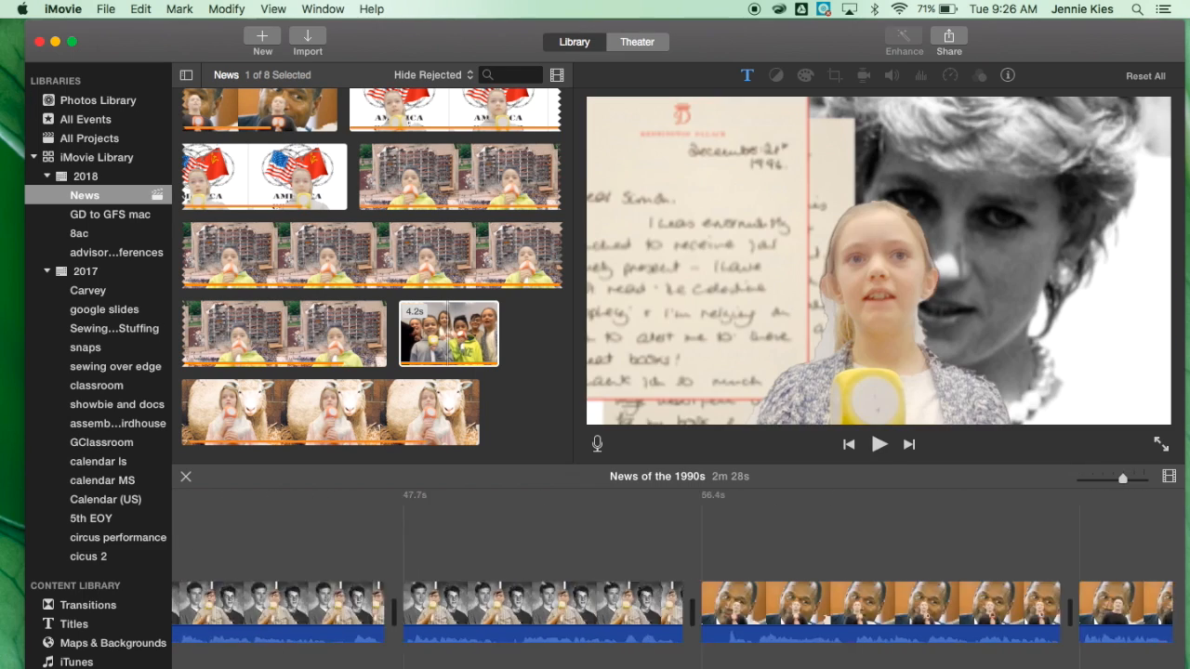
scroll(885, 614, "right", 20)
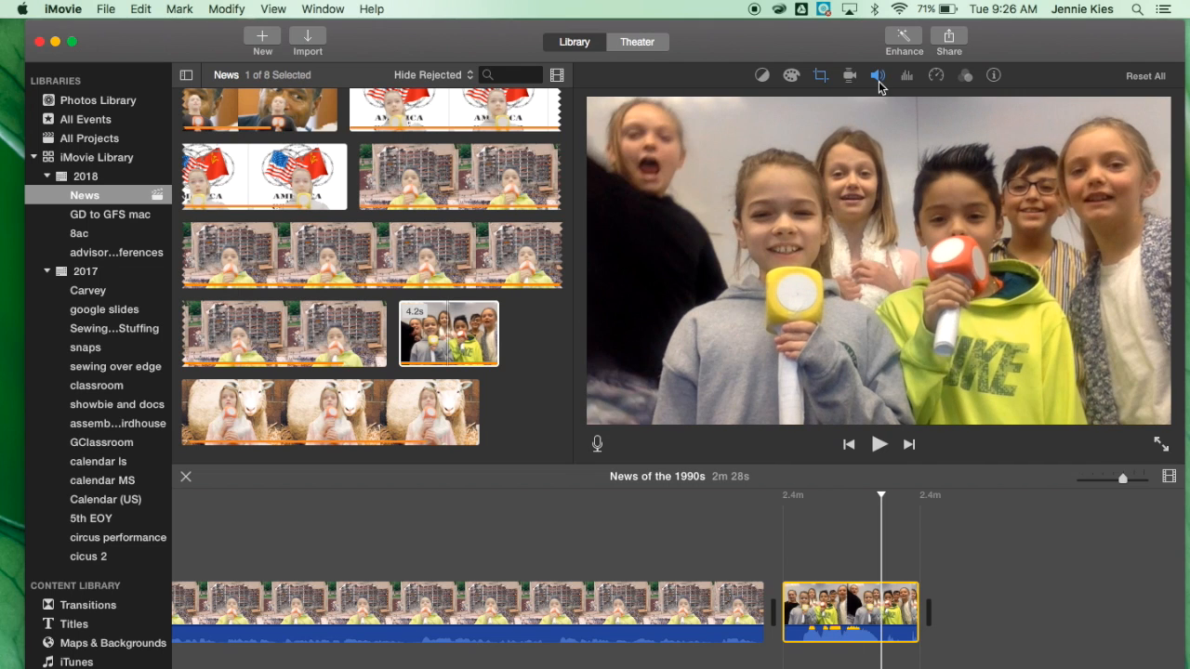
left_click(876, 77)
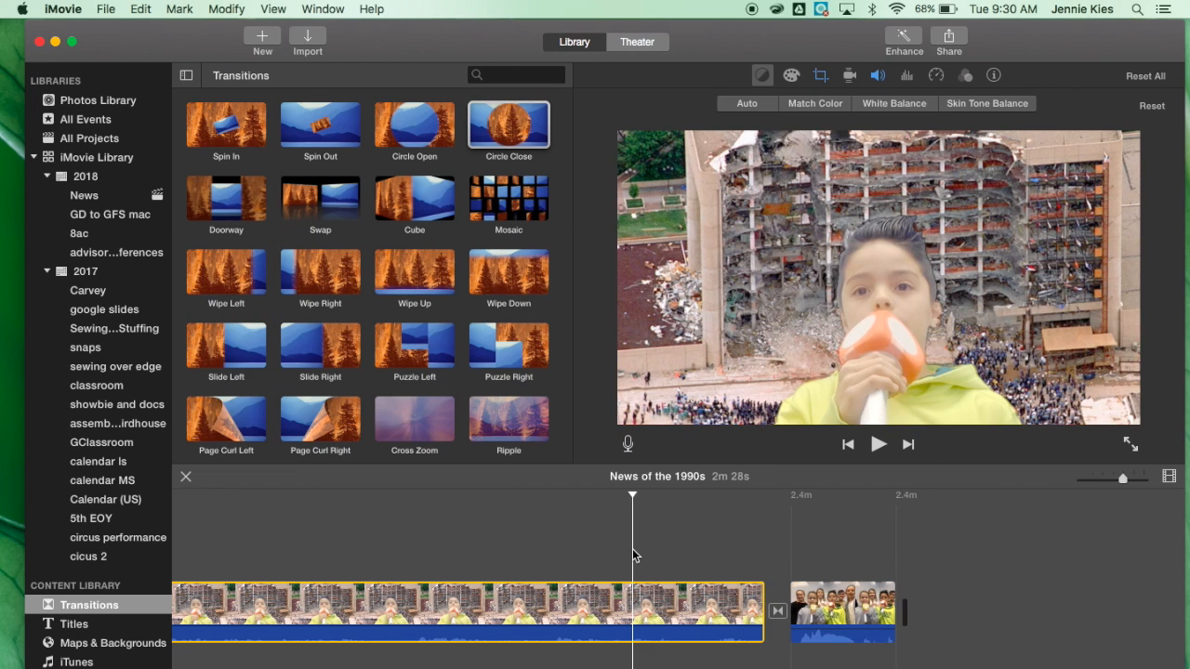
scroll(632, 549, "left", 5)
scroll(632, 549, "left", 15)
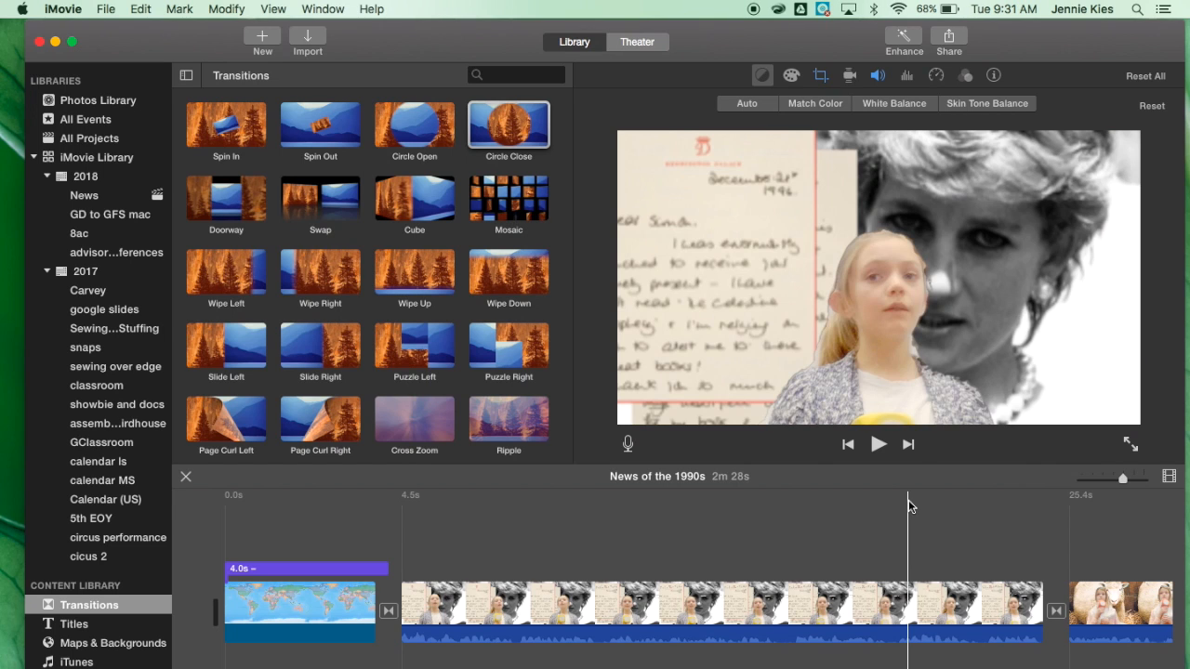
Share the project as a file named News of the 1990s, saved to the Desktop.
left_click(107, 10)
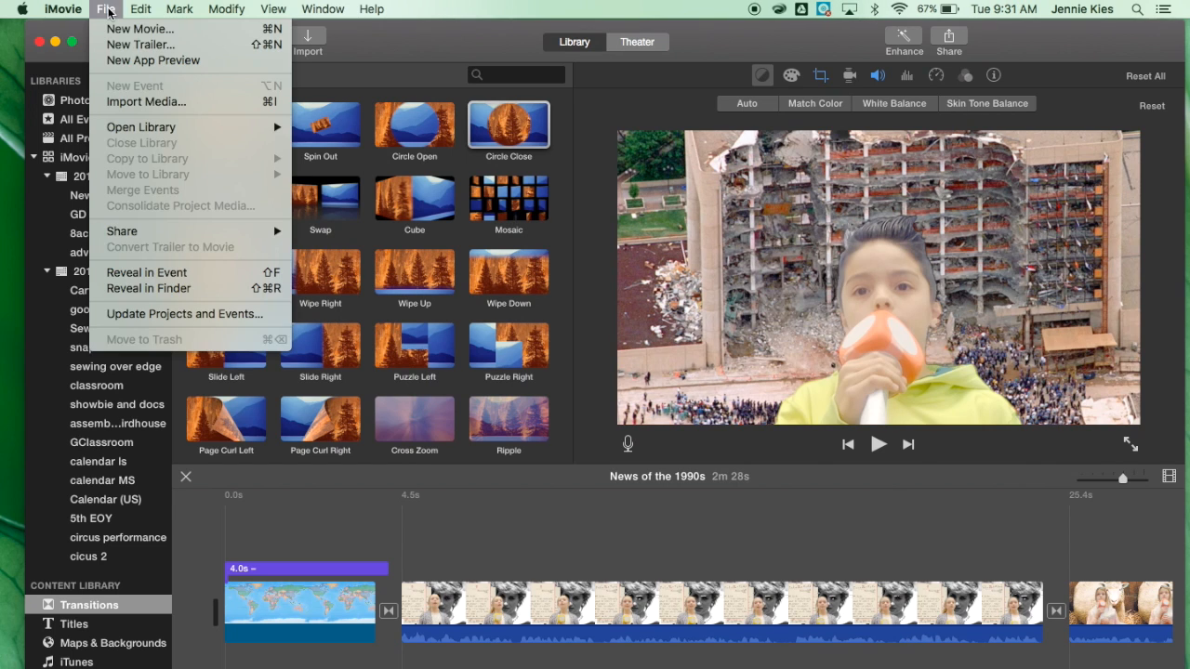
mouse_move(153, 237)
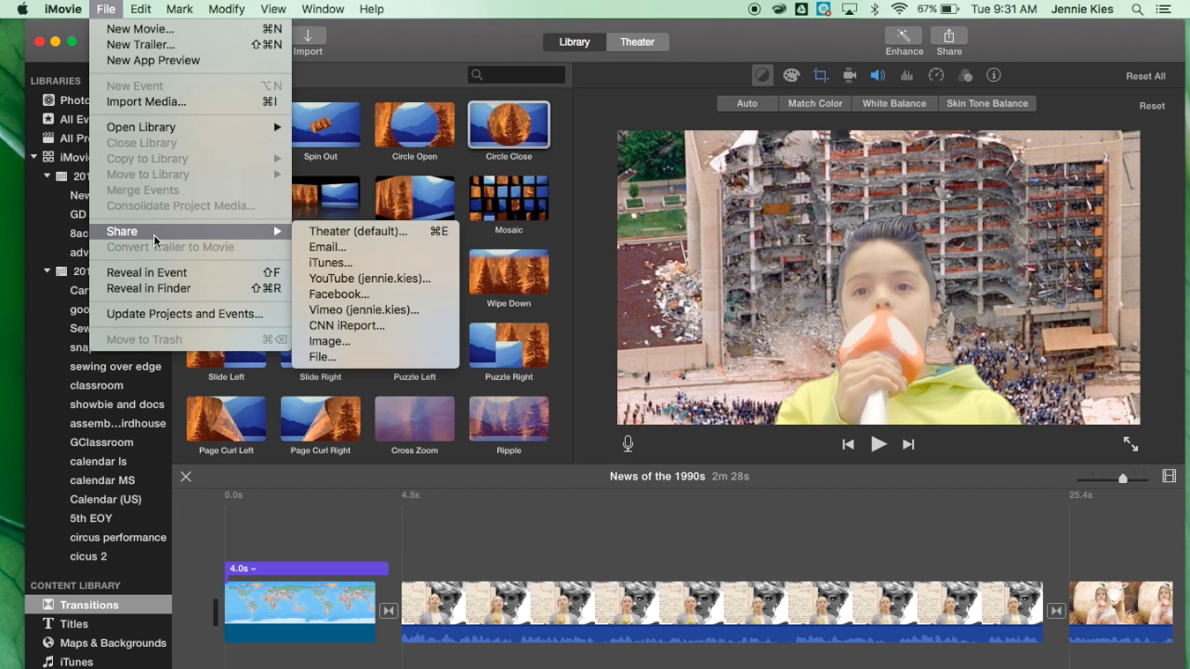
left_click(371, 357)
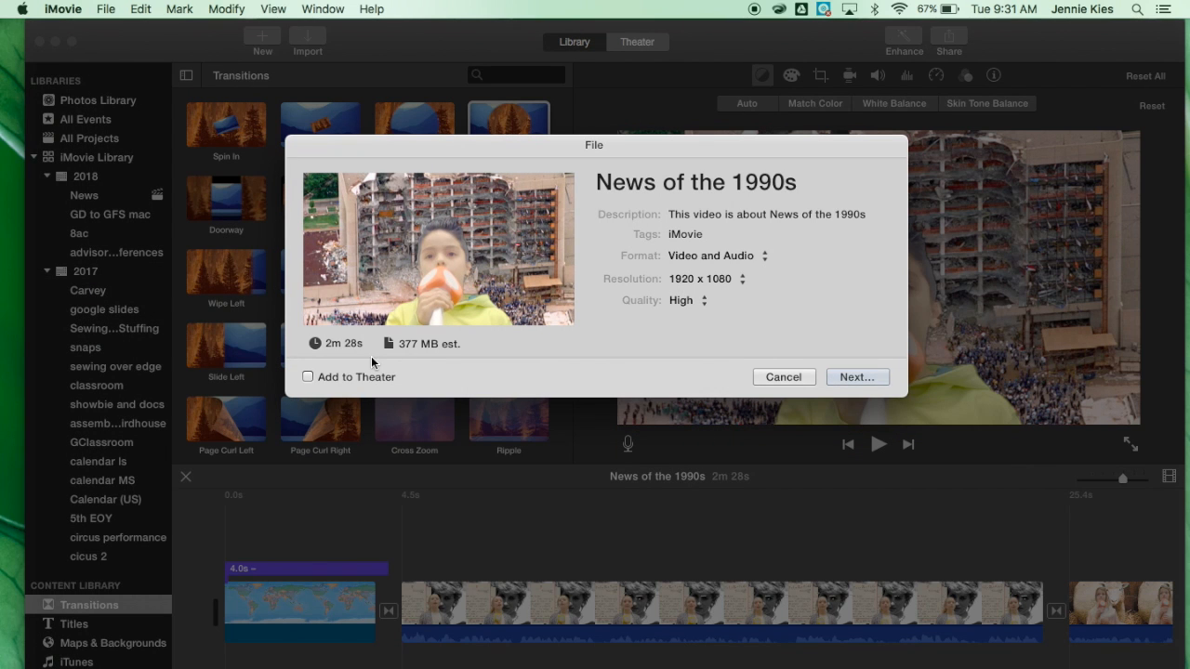
left_click(818, 191)
left_click(853, 380)
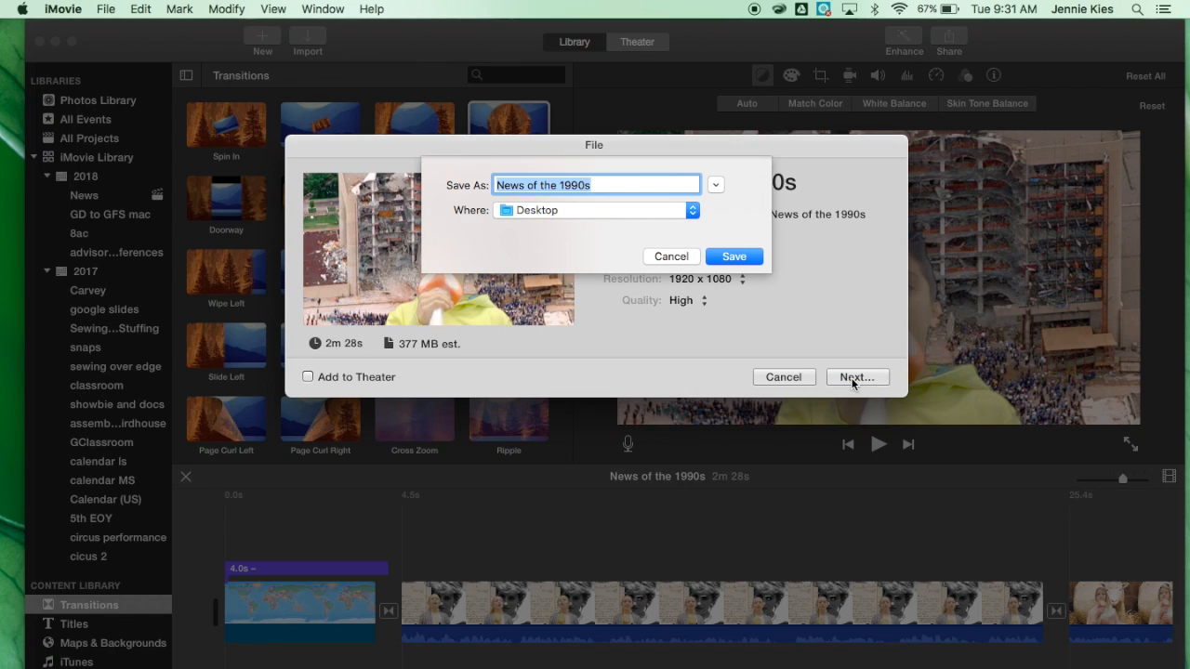
left_click(731, 257)
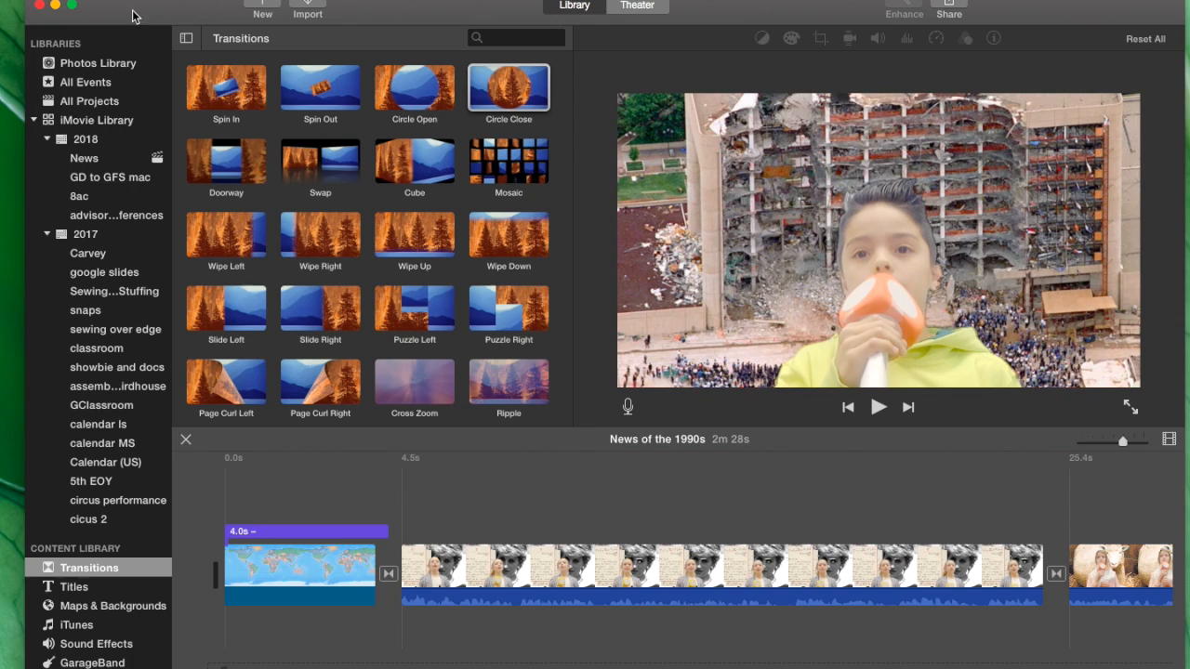
Switch to Google Chrome and open the shared 1990s folder in Google Drive.
left_click(57, 7)
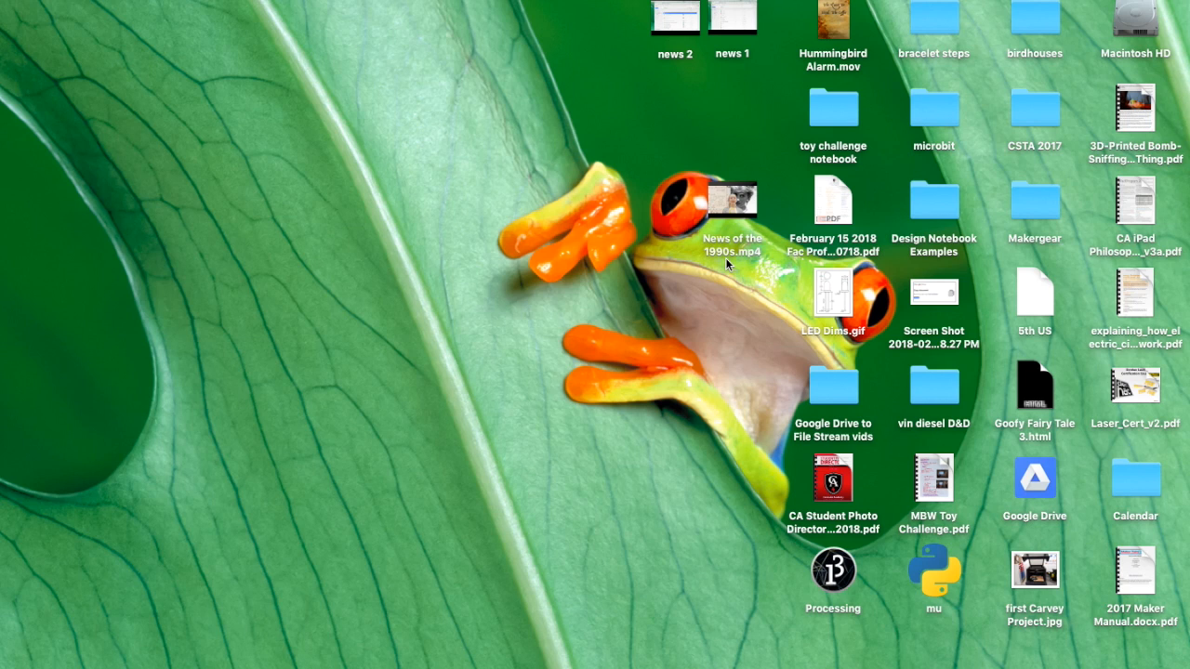
left_click(28, 196)
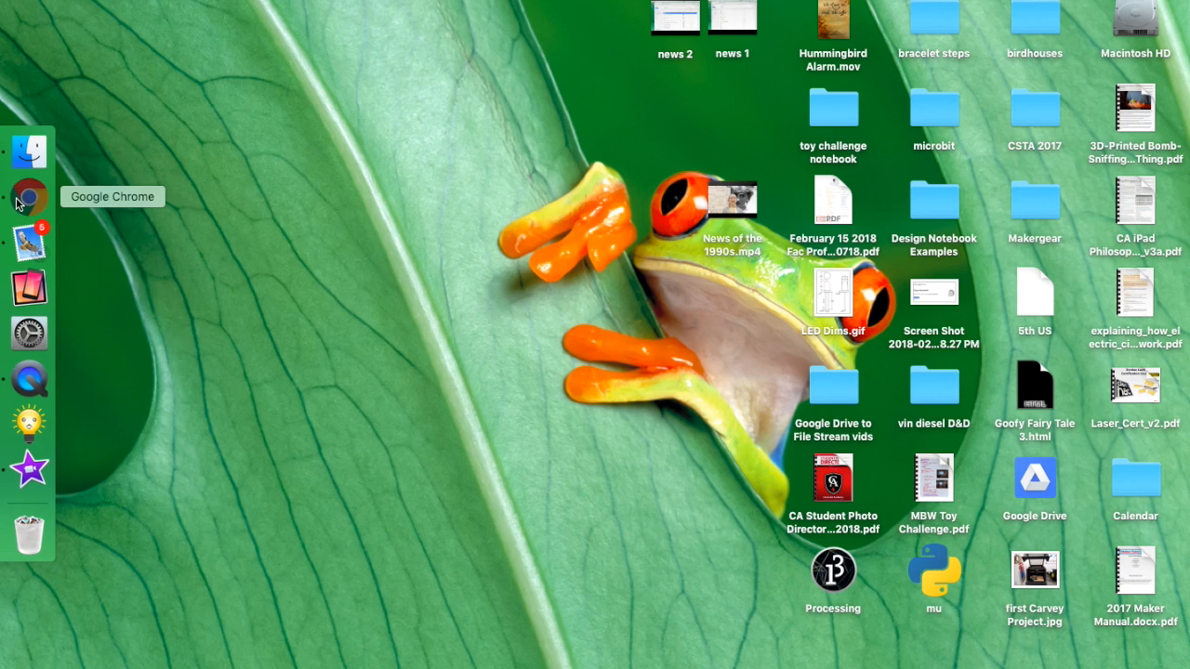
left_click_drag(1186, 201, 595, 257)
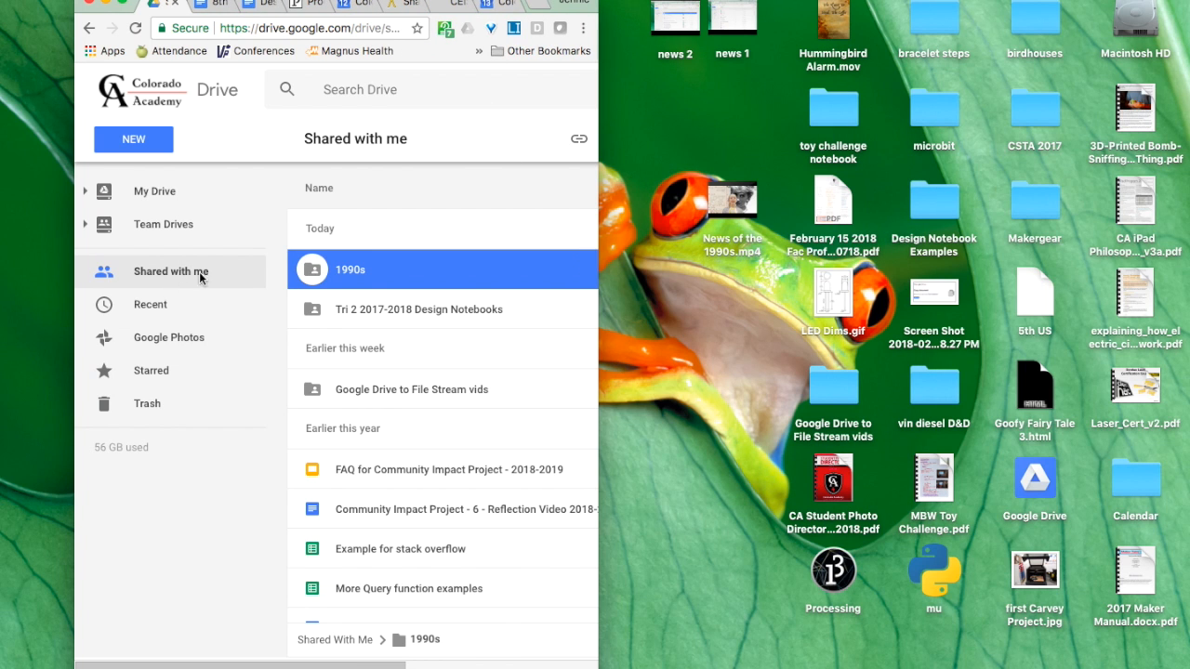
left_click(232, 272)
left_click(368, 272)
double_click(384, 268)
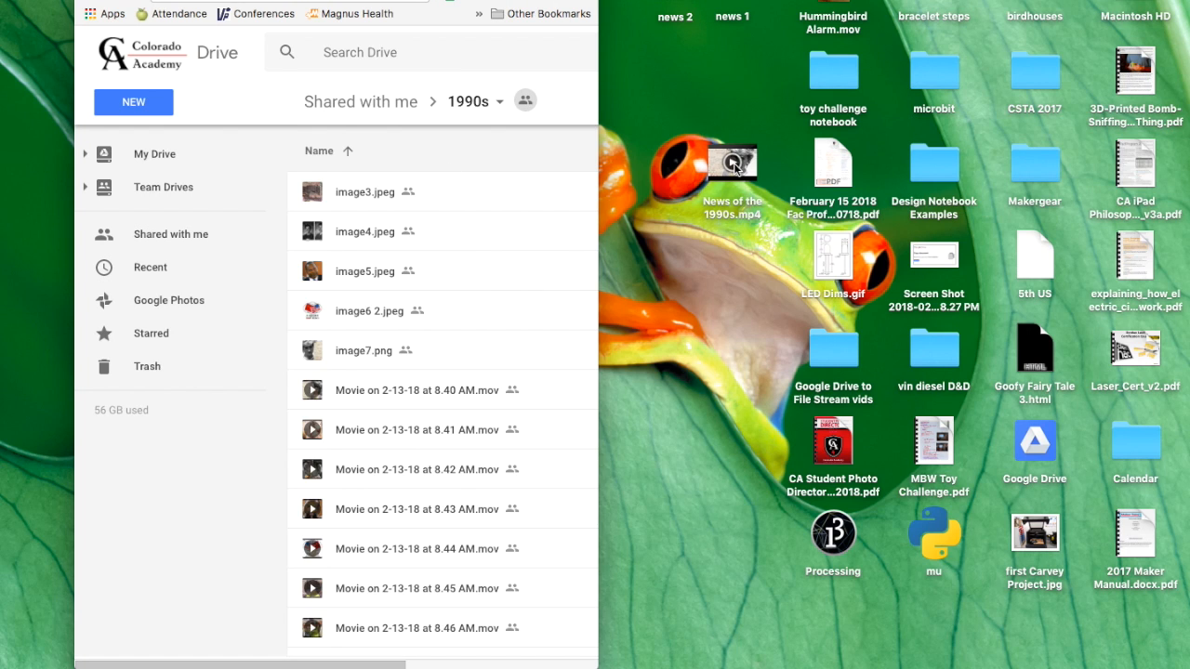
Upload News of the 1990s.mp4 from the Desktop into the 1990s Drive folder.
left_click_drag(750, 173, 506, 317)
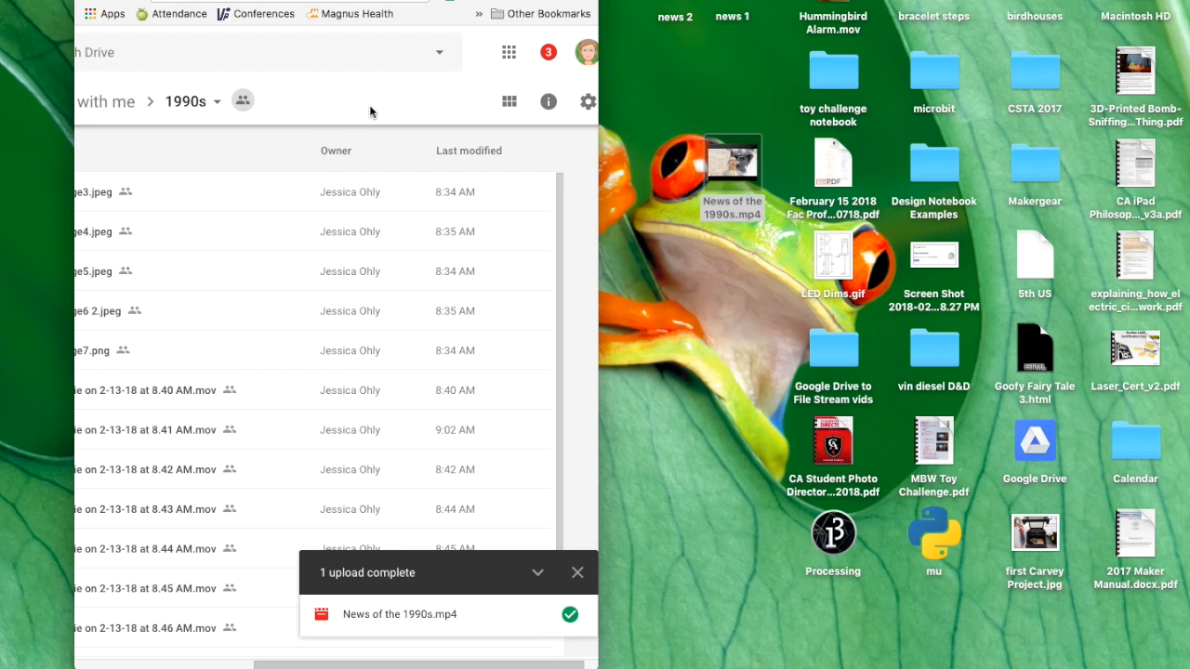
left_click_drag(598, 246, 1179, 363)
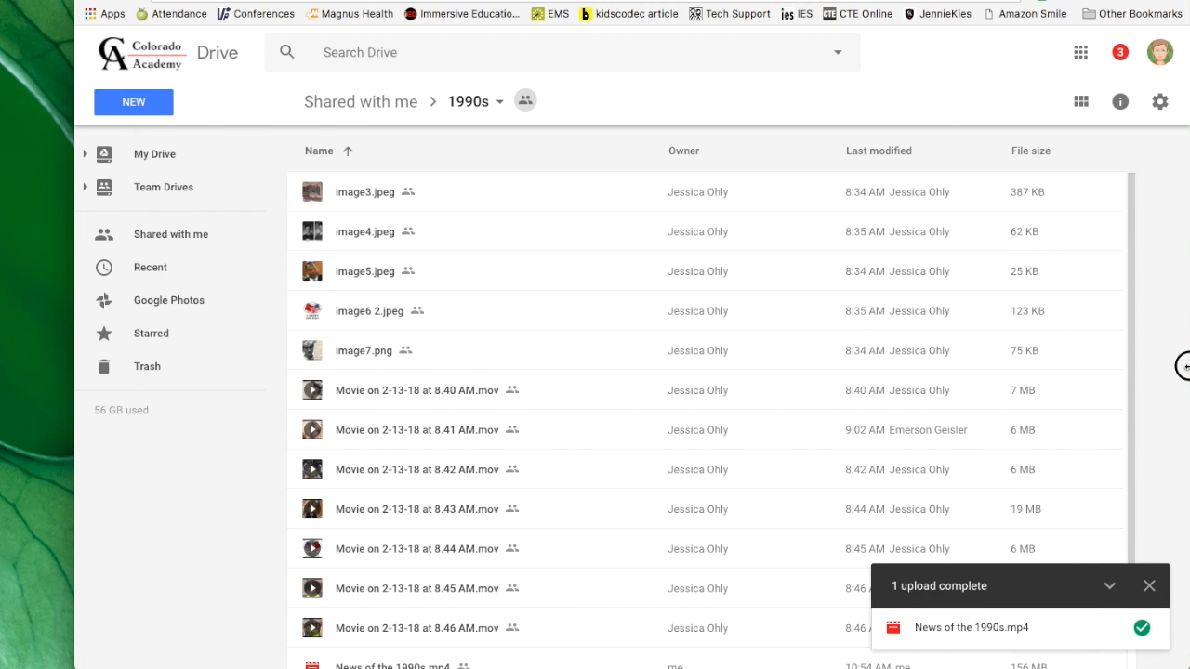
scroll(552, 445, "down", 2)
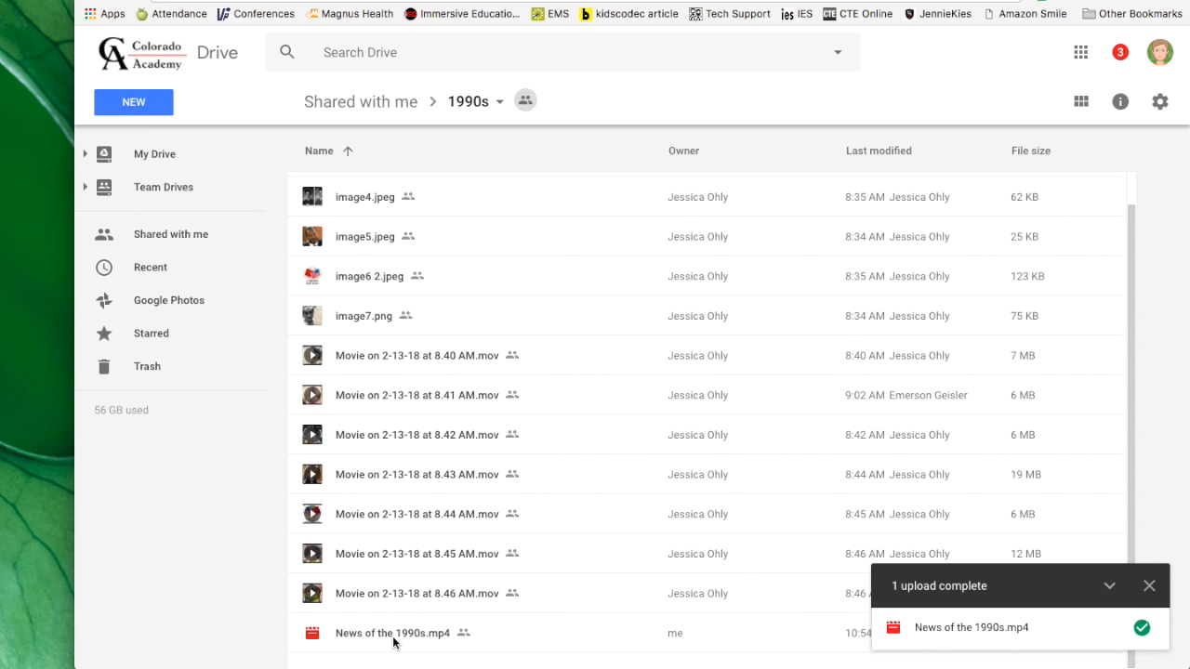